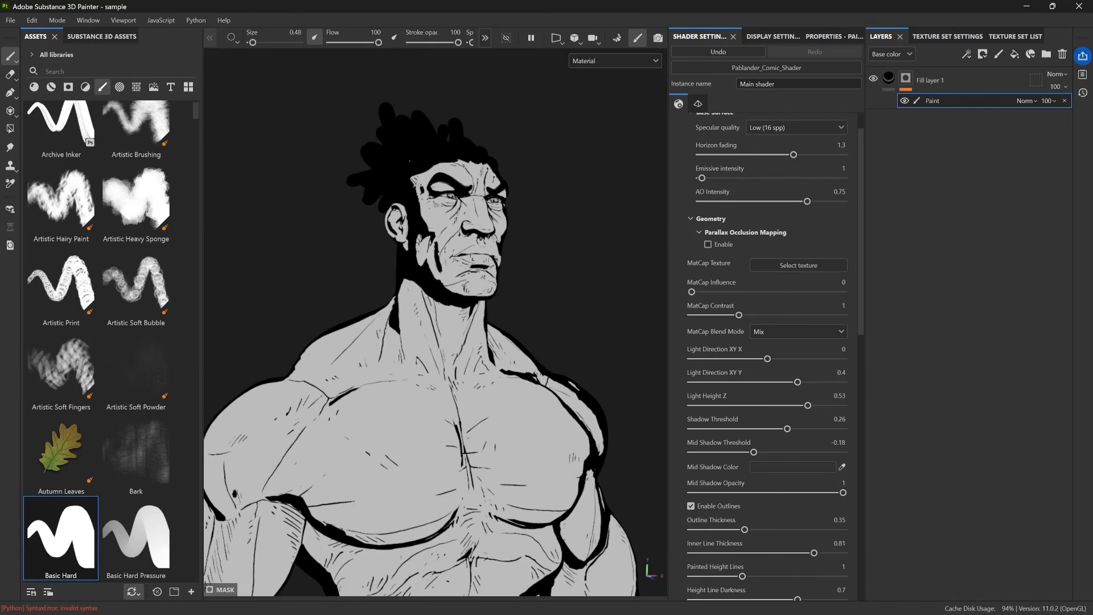
Examine the comic shader's parameters and the inked look of the character from several angles.
scroll(435, 314, down, 2)
alt+drag(436, 313, 361, 314)
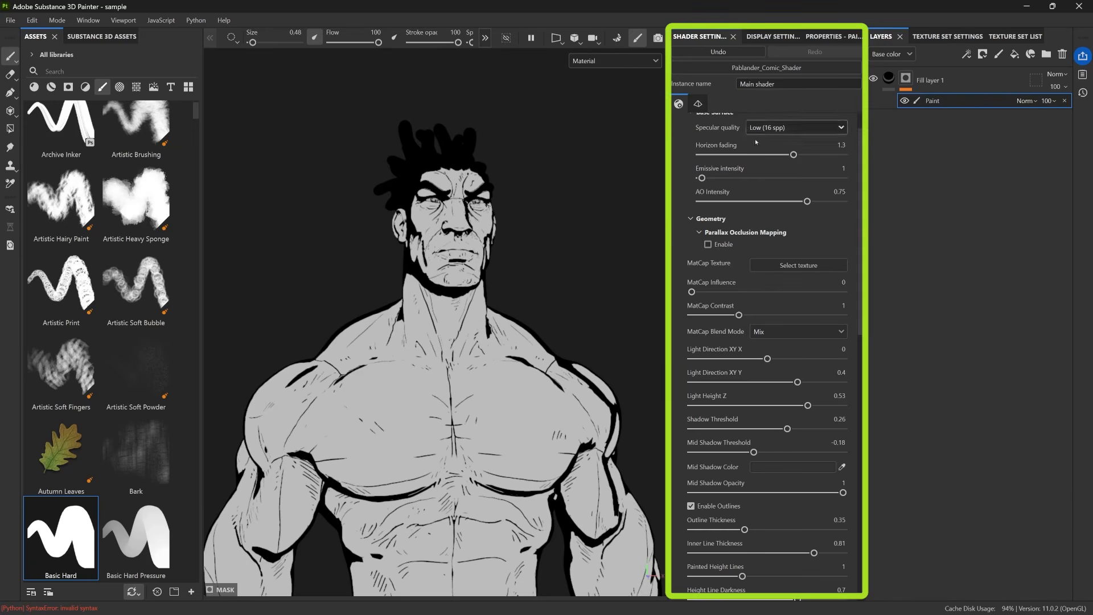
scroll(752, 256, down, 6)
scroll(744, 410, up, 6)
scroll(744, 434, down, 6)
scroll(744, 398, up, 3)
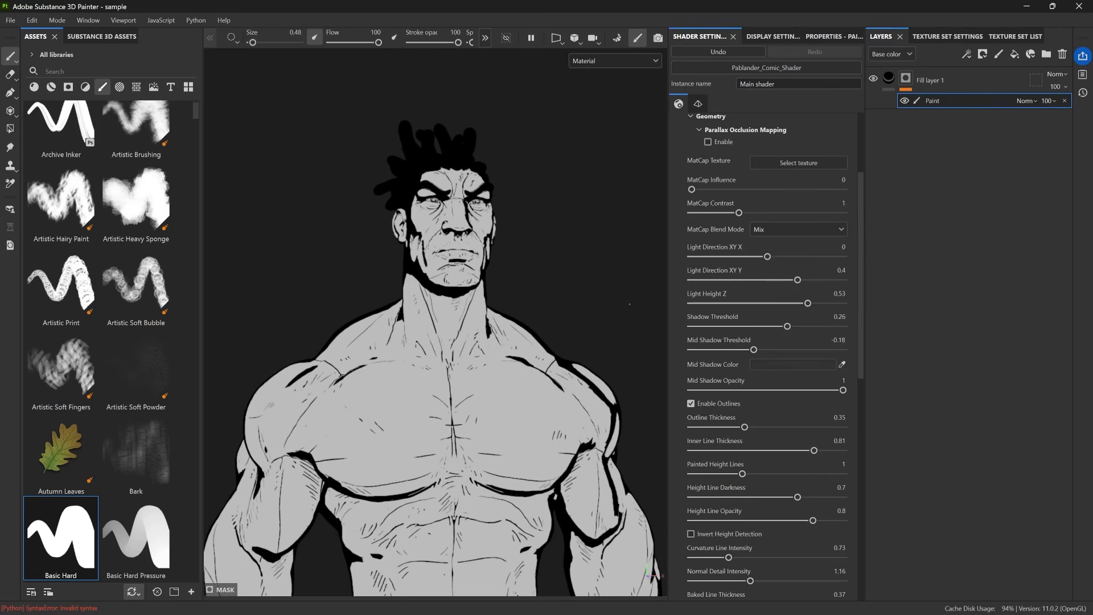
scroll(806, 284, up, 3)
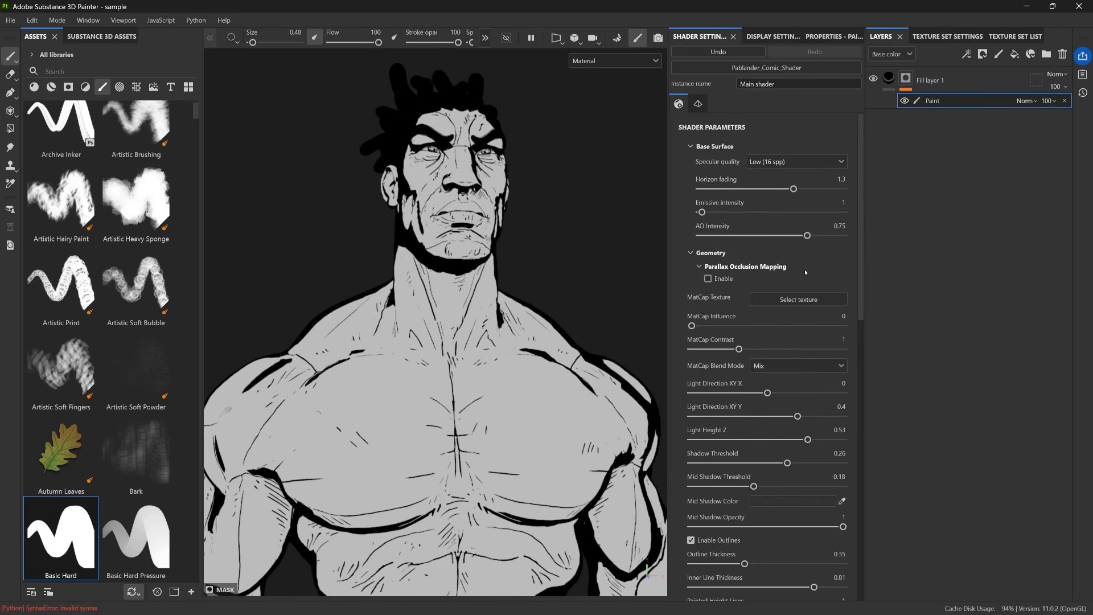
scroll(514, 249, down, 2)
alt+drag(509, 249, 514, 250)
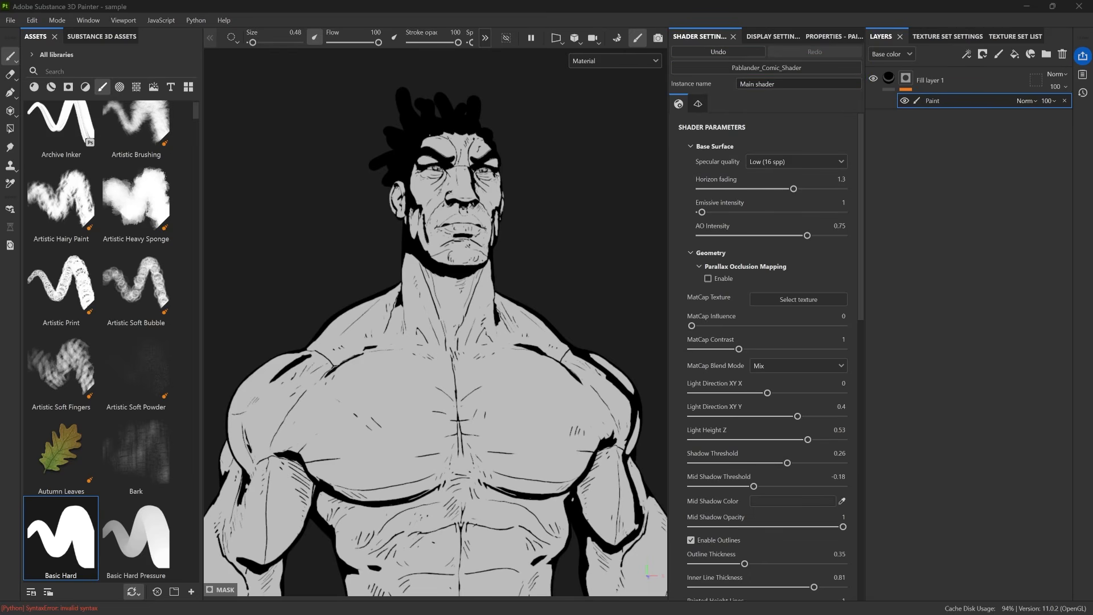
Try painting a few short diagonal hatch strokes on the character's upper chest and check them from another angle.
mouse_move(550, 183)
alt+mouse_down()
mouse_move(630, 172)
mouse_move(495, 176)
mouse_move(649, 176)
mouse_move(602, 166)
alt+mouse_up()
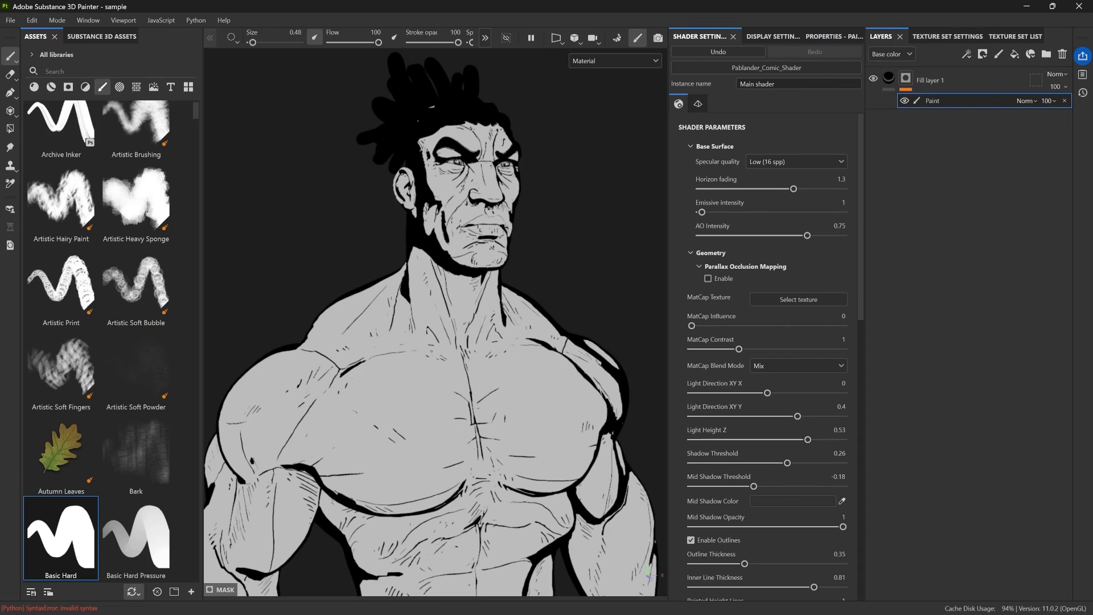
drag(397, 399, 409, 371)
mouse_move(415, 392)
mouse_down()
mouse_move(429, 364)
mouse_move(441, 370)
mouse_up()
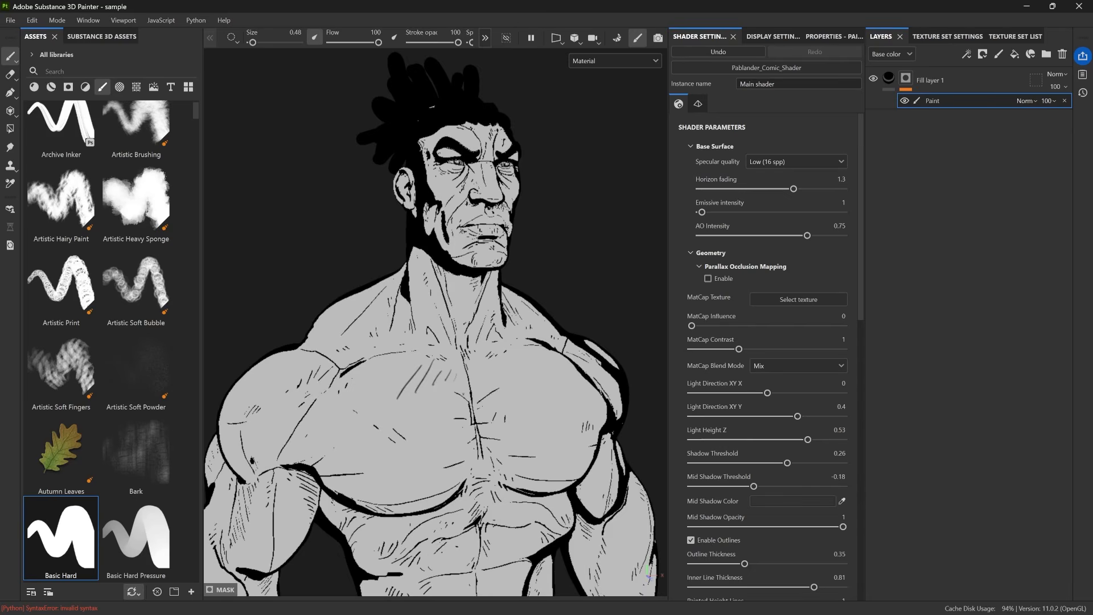
mouse_move(513, 357)
alt+mouse_down()
mouse_move(593, 364)
mouse_move(501, 367)
alt+mouse_up()
alt+right_drag(410, 399, 387, 400)
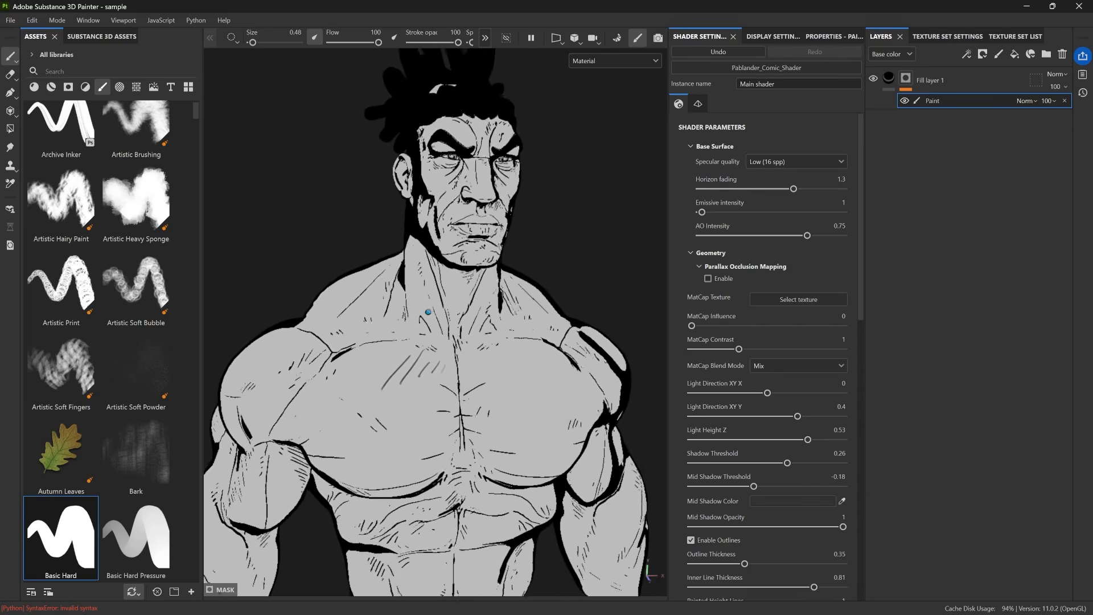
alt+drag(598, 405, 575, 407)
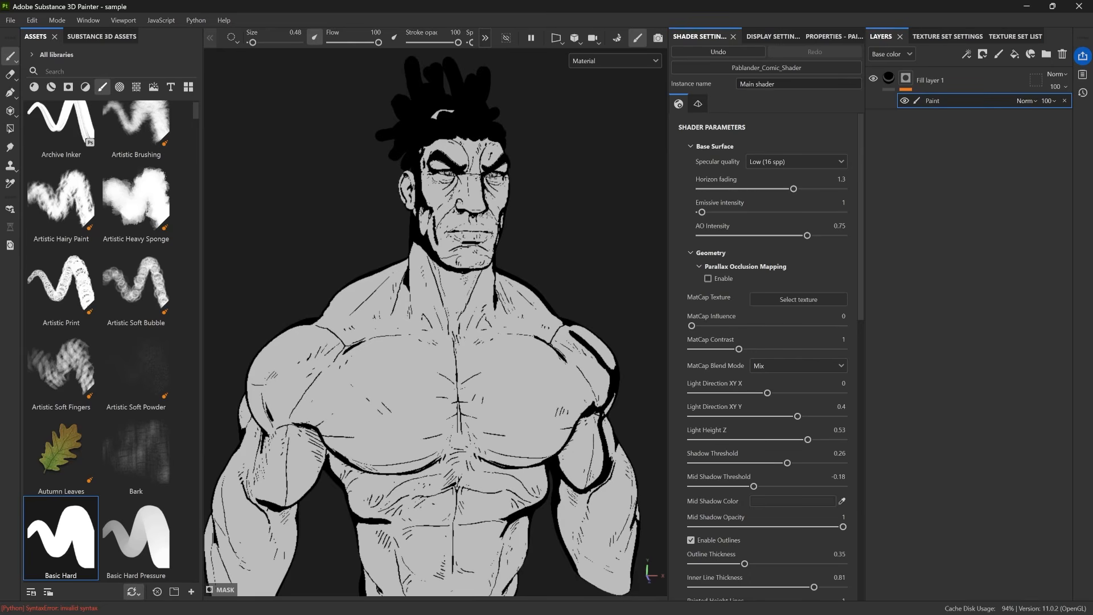
alt+drag(533, 233, 536, 203)
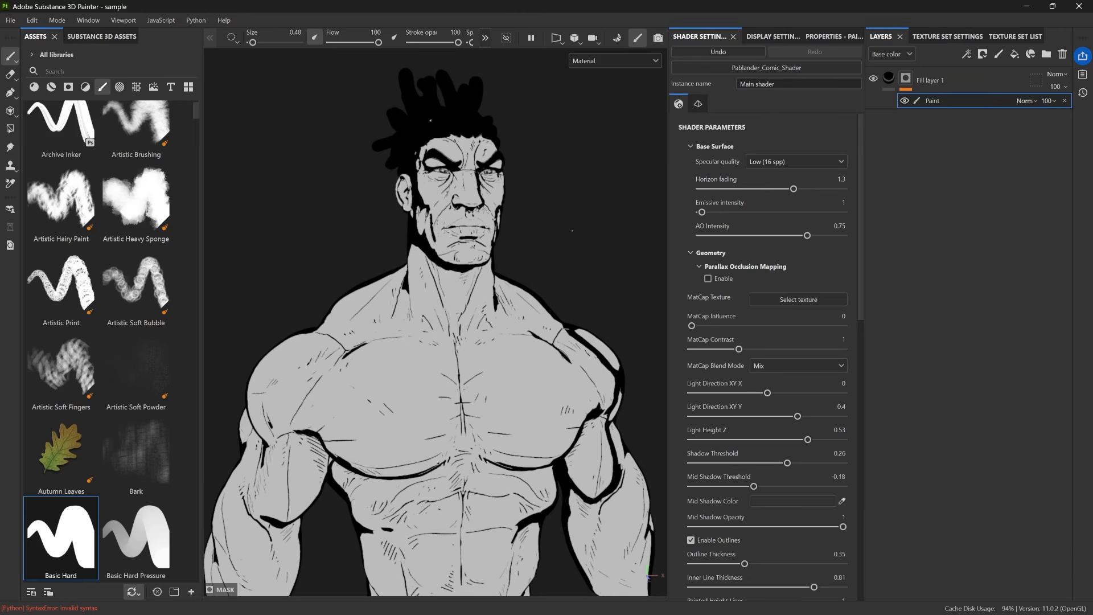
alt+drag(571, 231, 526, 233)
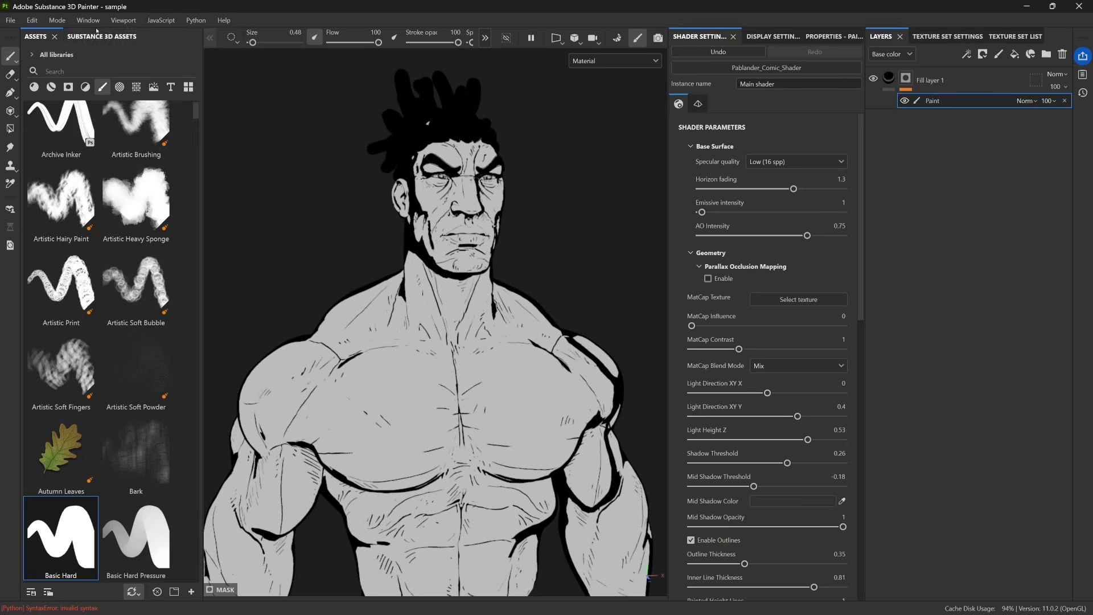
Set both viewport background colors to the light gray sampled from the character's body in the general preferences.
click(31, 20)
click(45, 87)
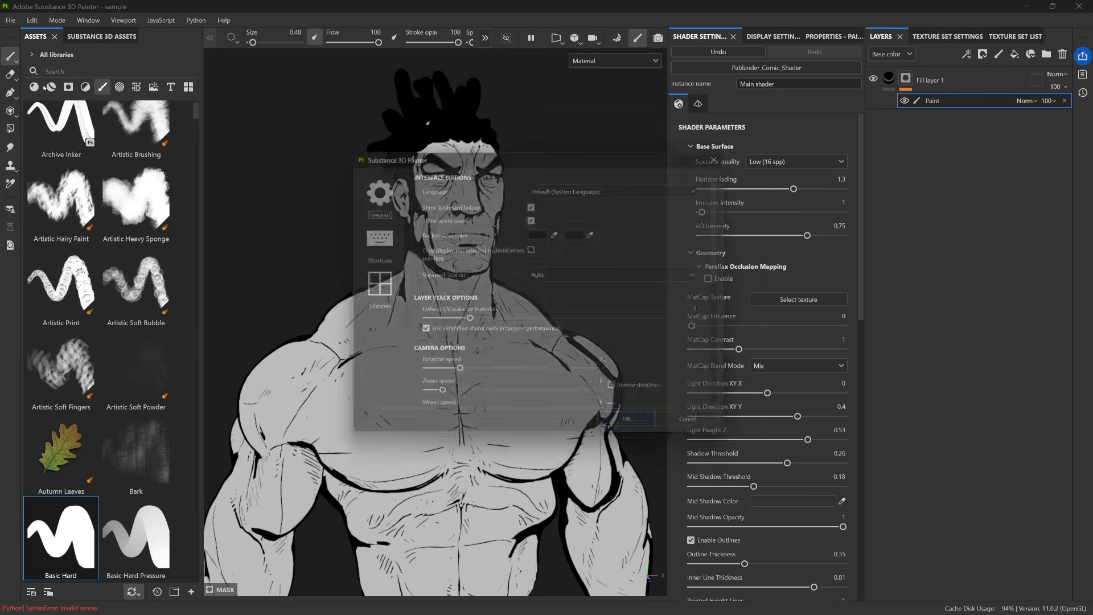
click(557, 233)
click(328, 404)
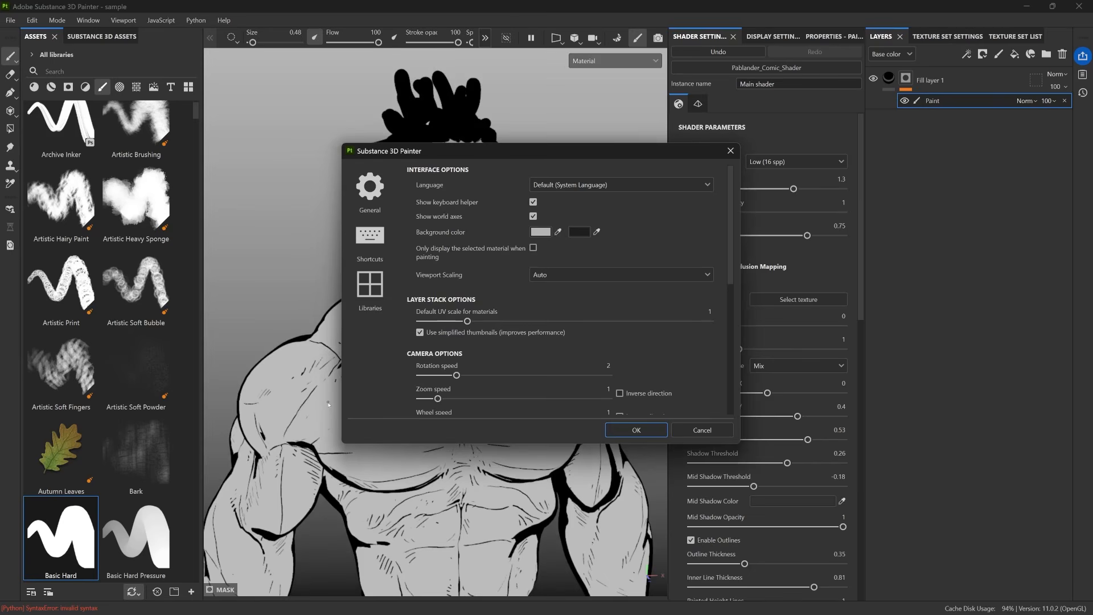
click(596, 231)
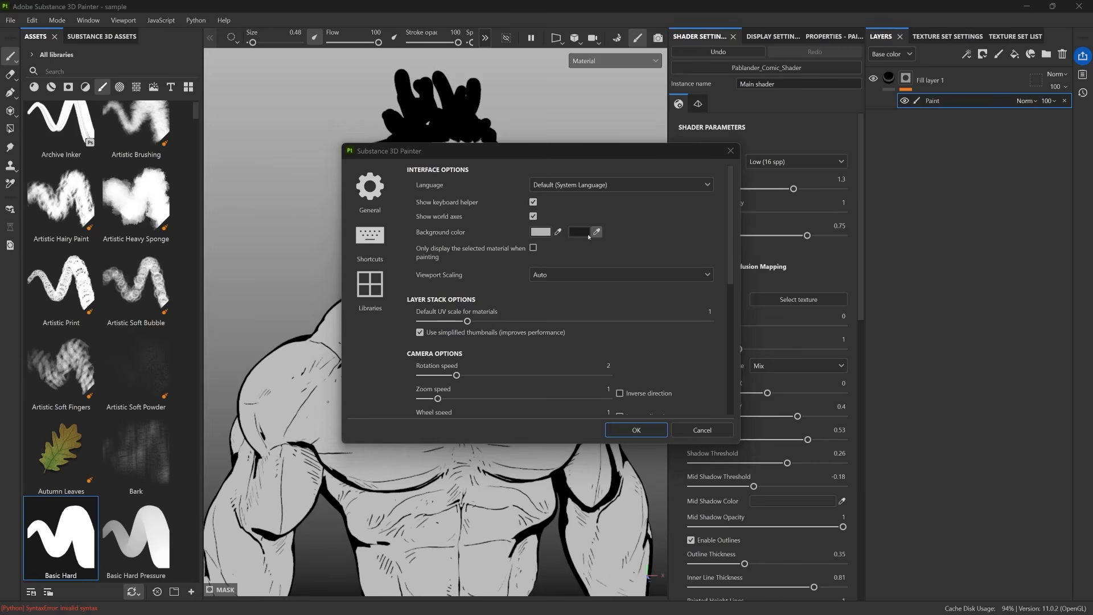
click(329, 440)
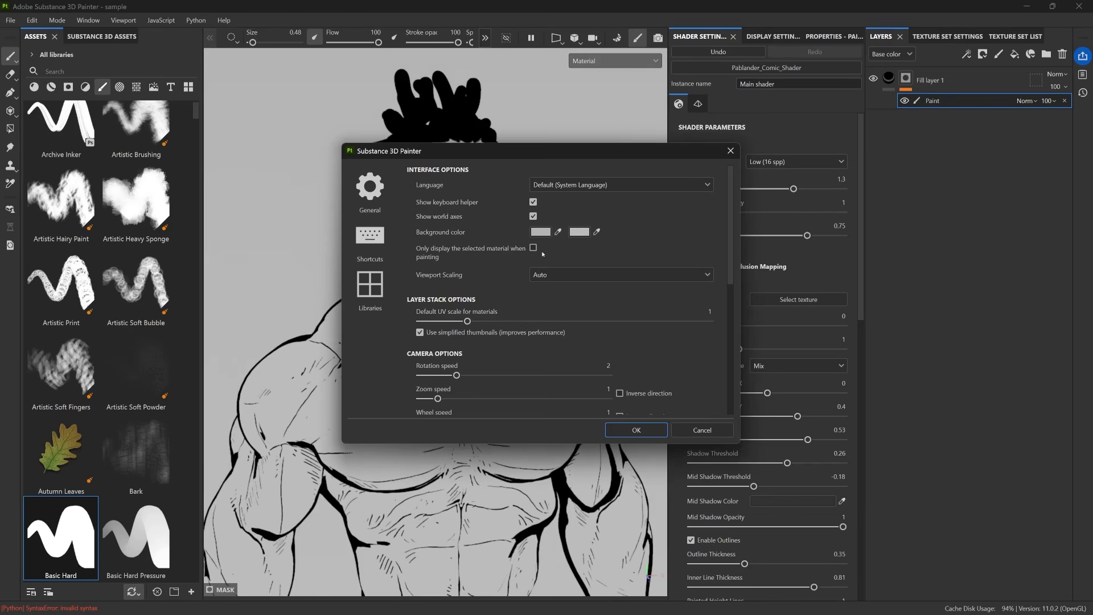
click(637, 431)
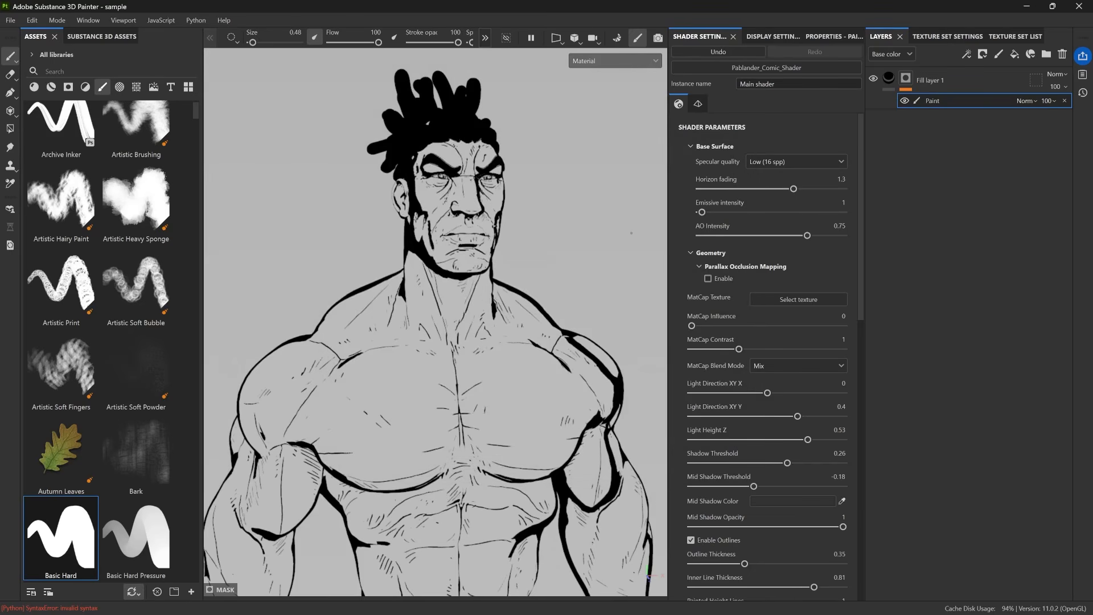
Hide the side panels to inspect the character's ink lines full screen from several angles, and restore the panels.
key(Tab)
alt+drag(712, 226, 662, 219)
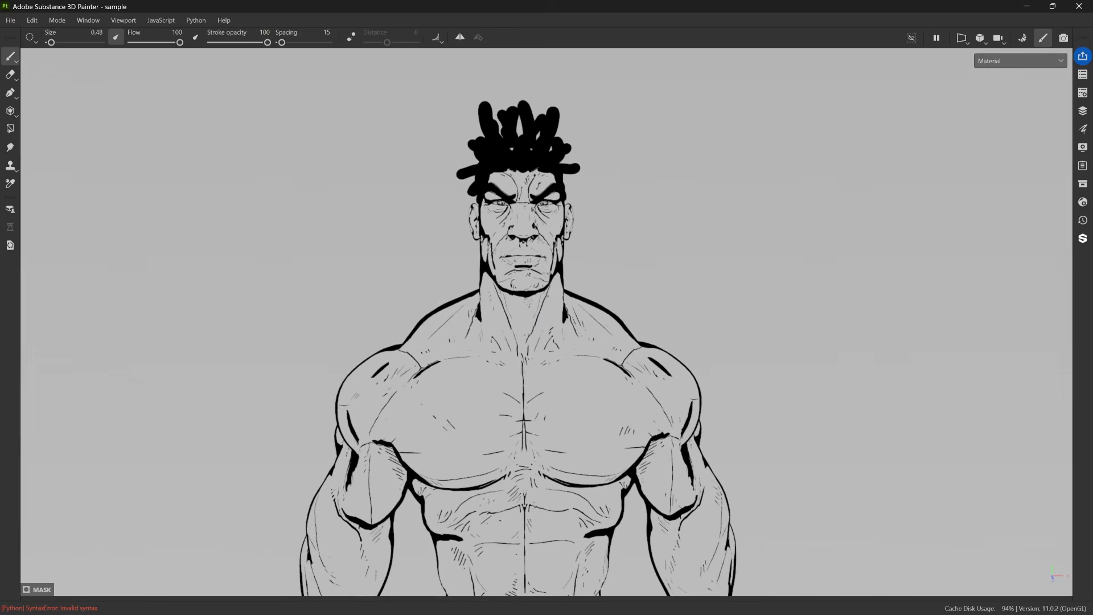
mouse_move(711, 181)
alt+mouse_down()
mouse_move(623, 177)
mouse_move(752, 179)
alt+mouse_up()
alt+right_drag(751, 180, 501, 181)
alt+middle_drag(507, 182, 509, 238)
alt+drag(508, 239, 599, 250)
key(Tab)
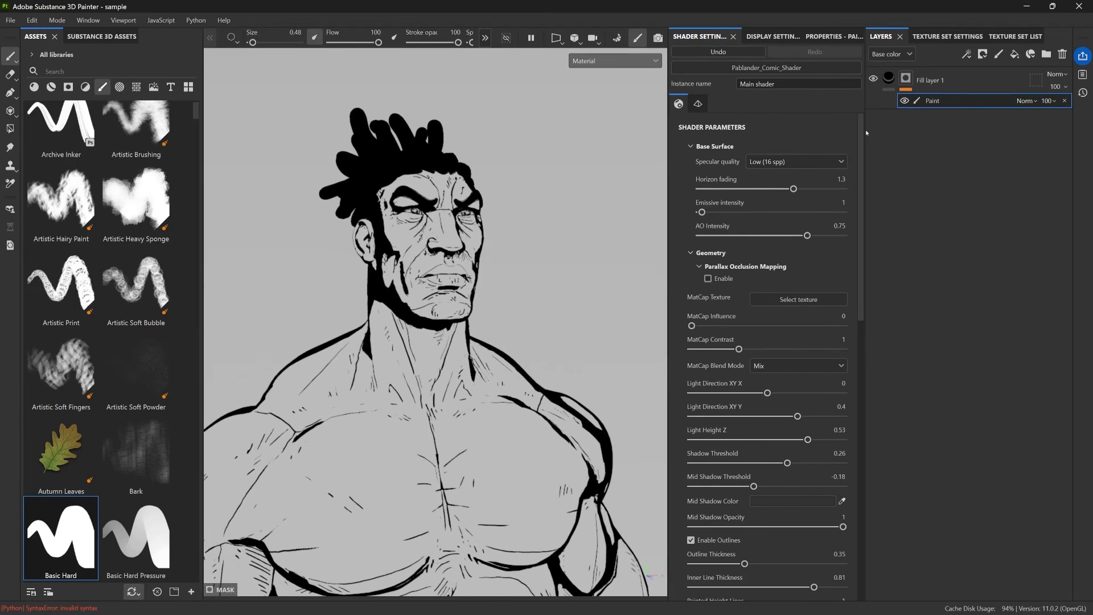
Widen the docked settings area, close the docked Shader Settings and reopen it as a floating window over the viewport.
drag(866, 133, 940, 133)
drag(672, 153, 655, 152)
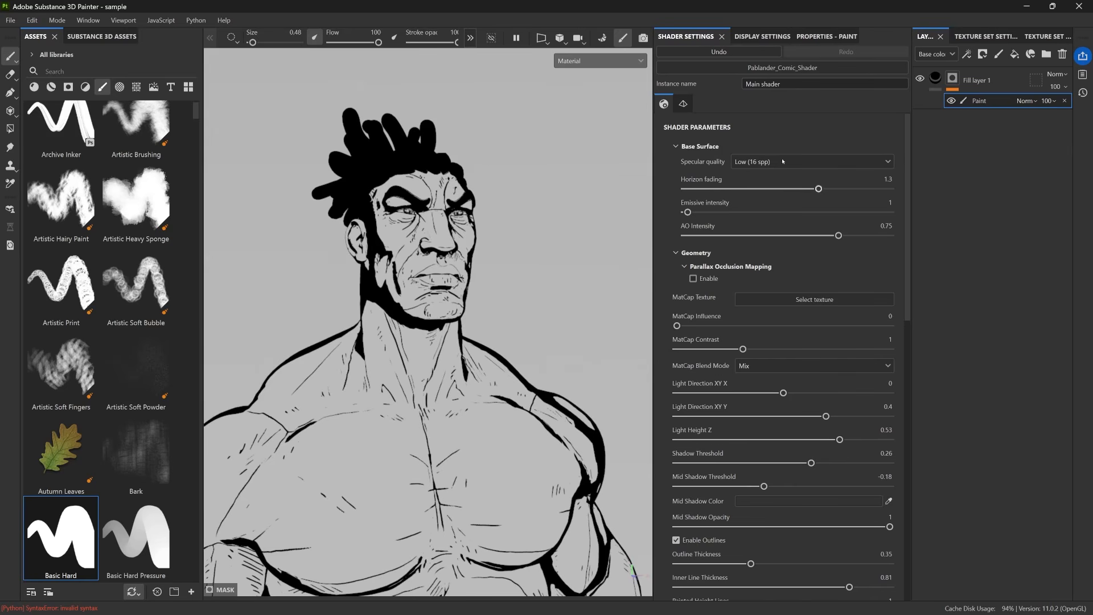
click(722, 36)
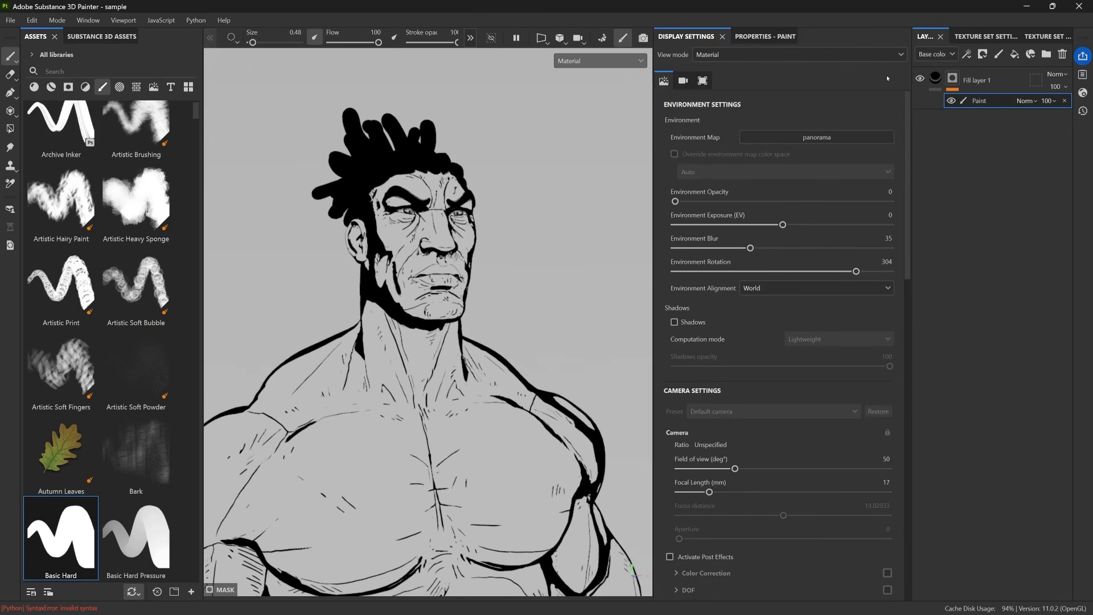
click(1083, 93)
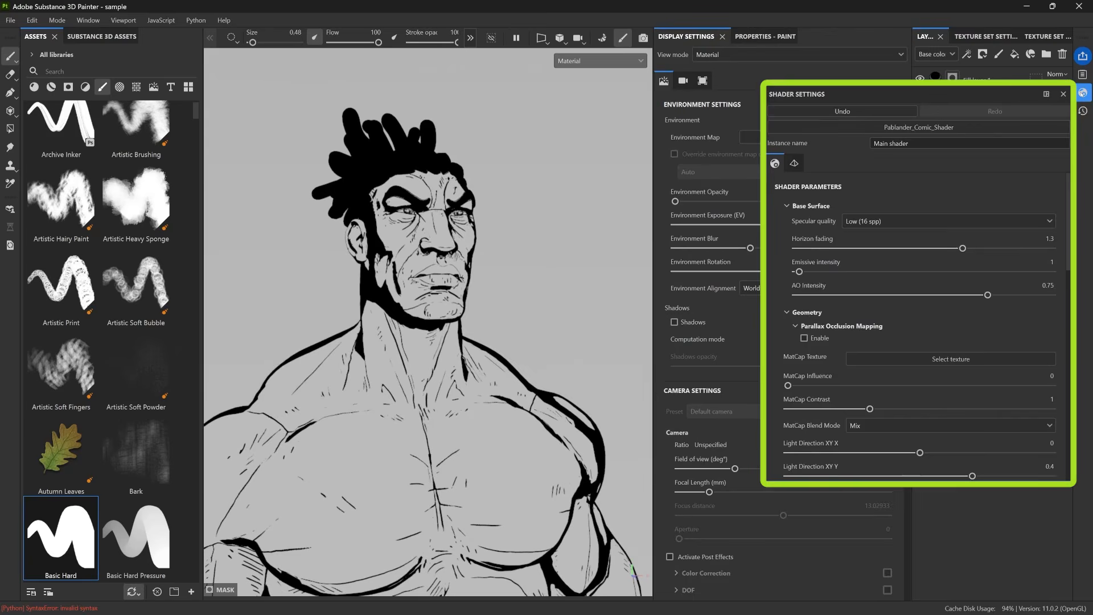
drag(890, 95, 728, 188)
drag(700, 36, 567, 137)
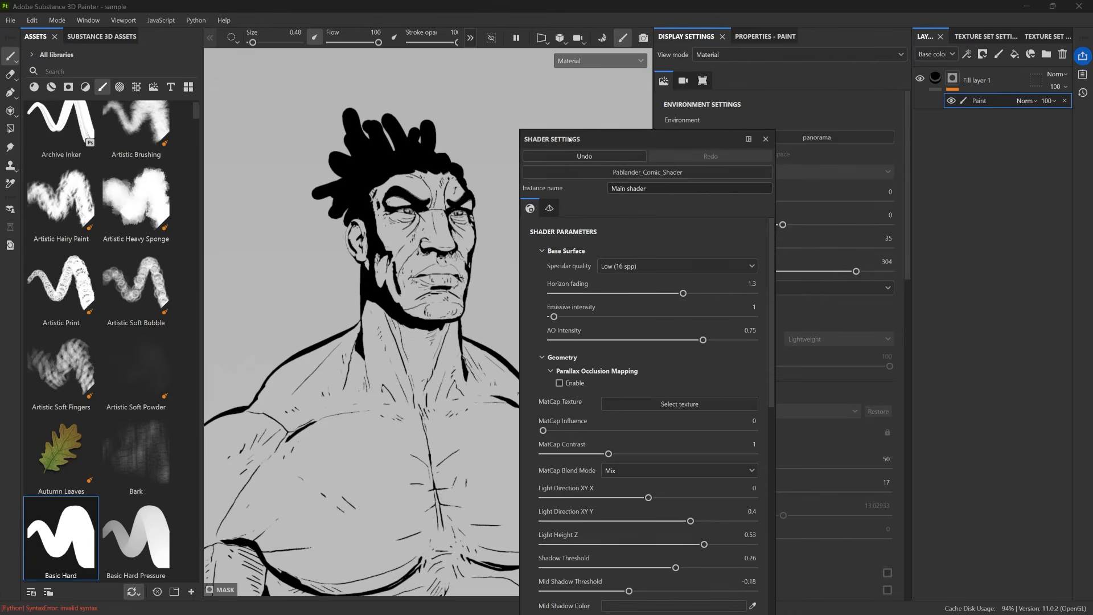
Hide the docked panels and place an enlarged floating Shader Settings window beside the character.
key(Tab)
click(1083, 201)
drag(964, 195, 903, 82)
drag(1011, 470, 1003, 592)
middle_drag(654, 246, 474, 199)
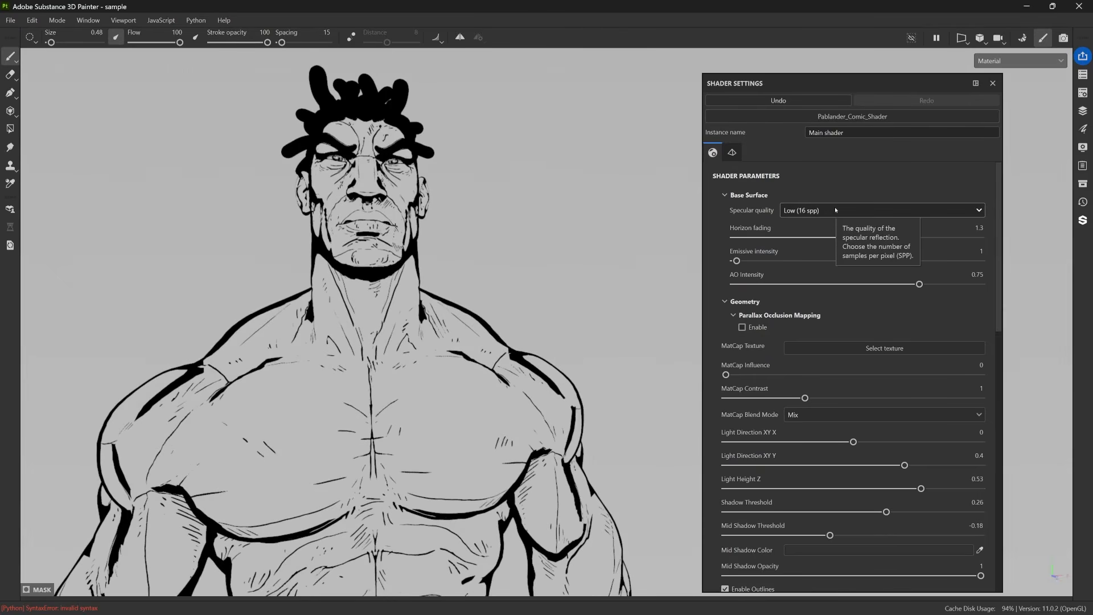
alt+drag(552, 167, 605, 181)
Collapse the Base Surface and Geometry parameter groups and switch the main shader to asm-metal-rough.
click(725, 195)
click(725, 210)
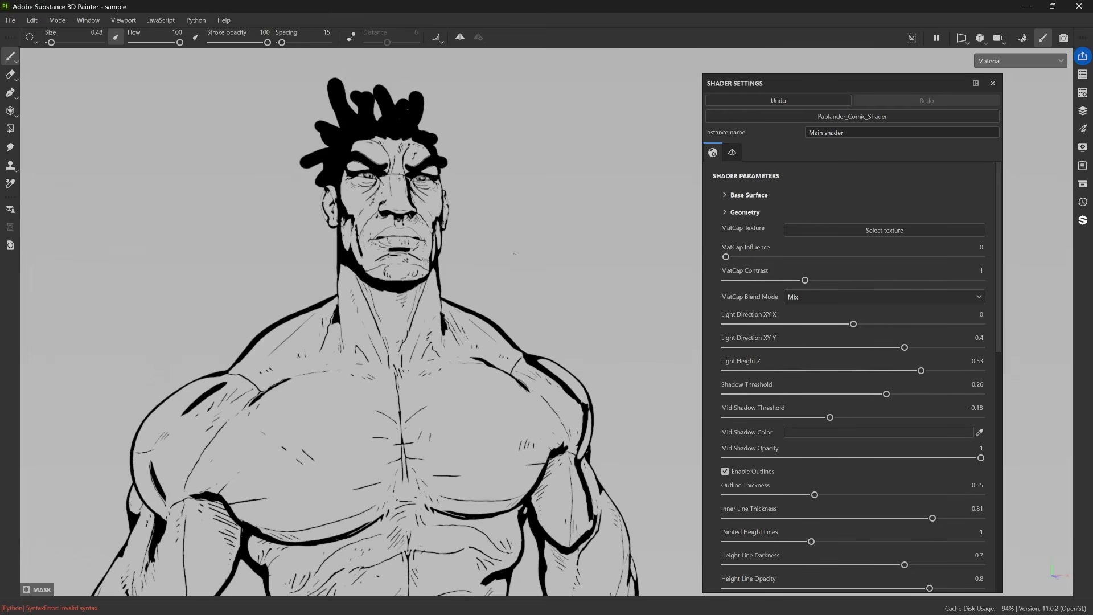
click(797, 117)
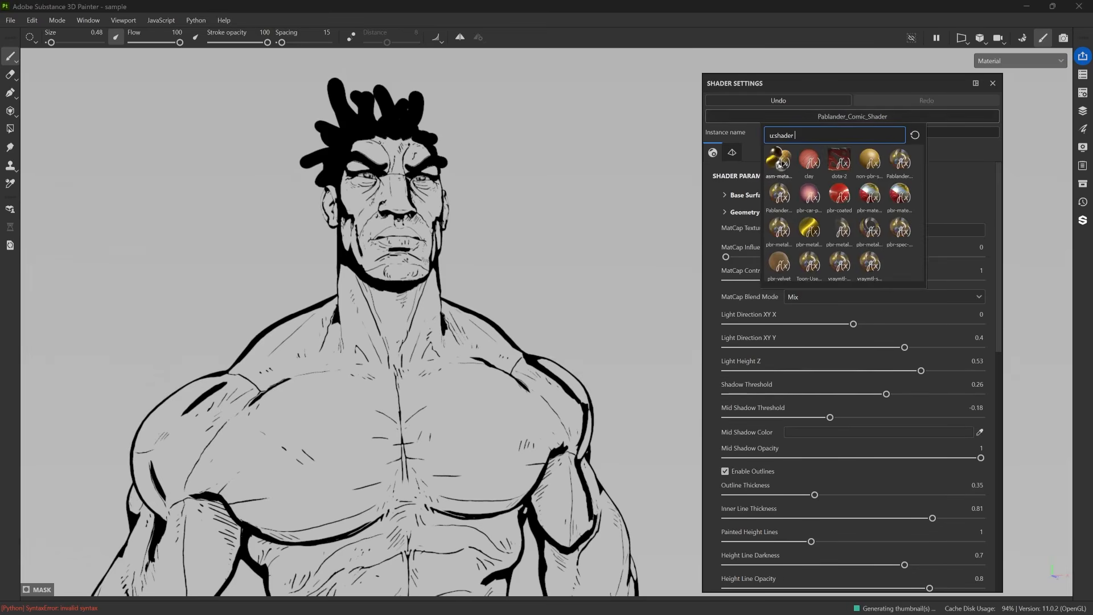
click(781, 164)
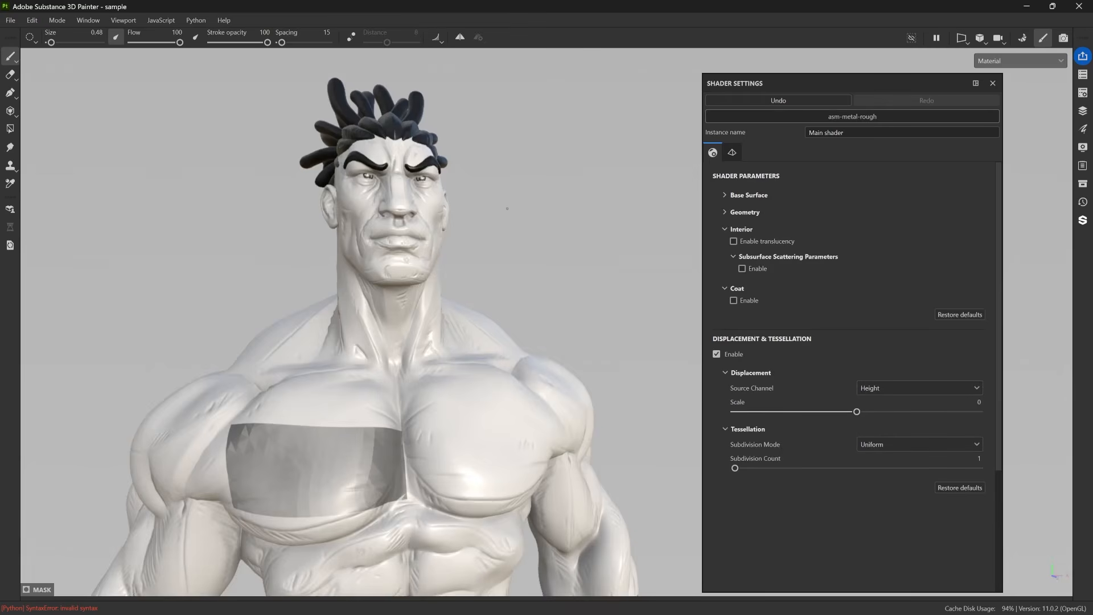
Examine the sculpted detail on the character's face, neck and chest under the asm-metal-rough shader.
scroll(561, 268, up, 2)
alt+middle_drag(553, 241, 594, 245)
alt+drag(594, 245, 632, 241)
scroll(422, 224, up, 5)
alt+drag(422, 224, 470, 179)
alt+right_drag(471, 179, 316, 461)
alt+middle_drag(316, 461, 326, 378)
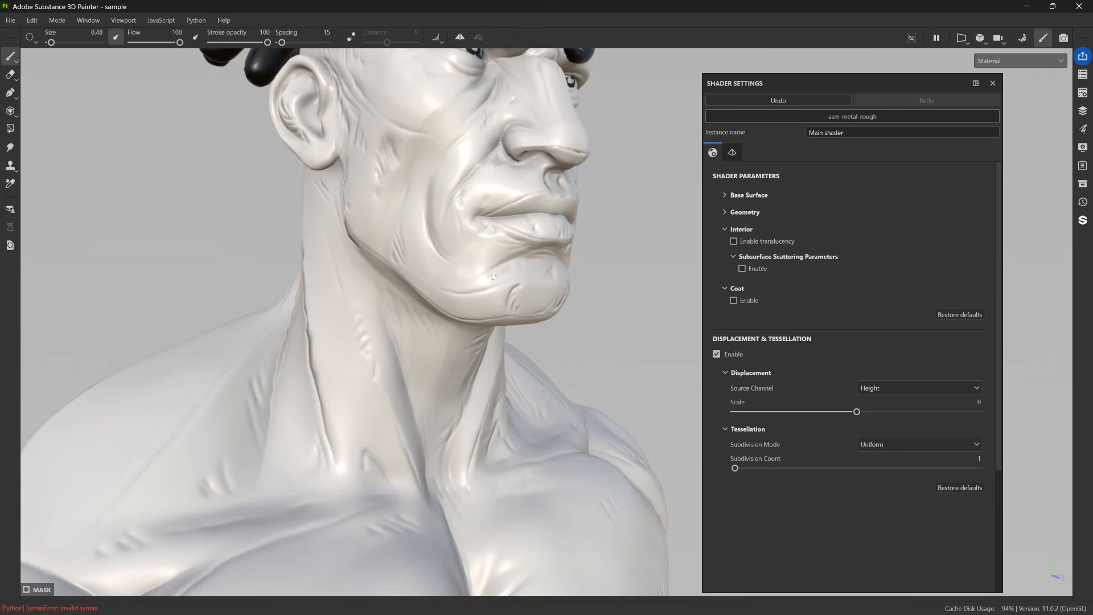
alt+right_drag(392, 180, 438, 424)
alt+drag(439, 424, 419, 433)
alt+middle_drag(419, 433, 432, 222)
alt+right_drag(431, 222, 433, 250)
alt+middle_drag(433, 251, 442, 348)
alt+middle_drag(487, 162, 488, 211)
alt+right_drag(488, 211, 484, 251)
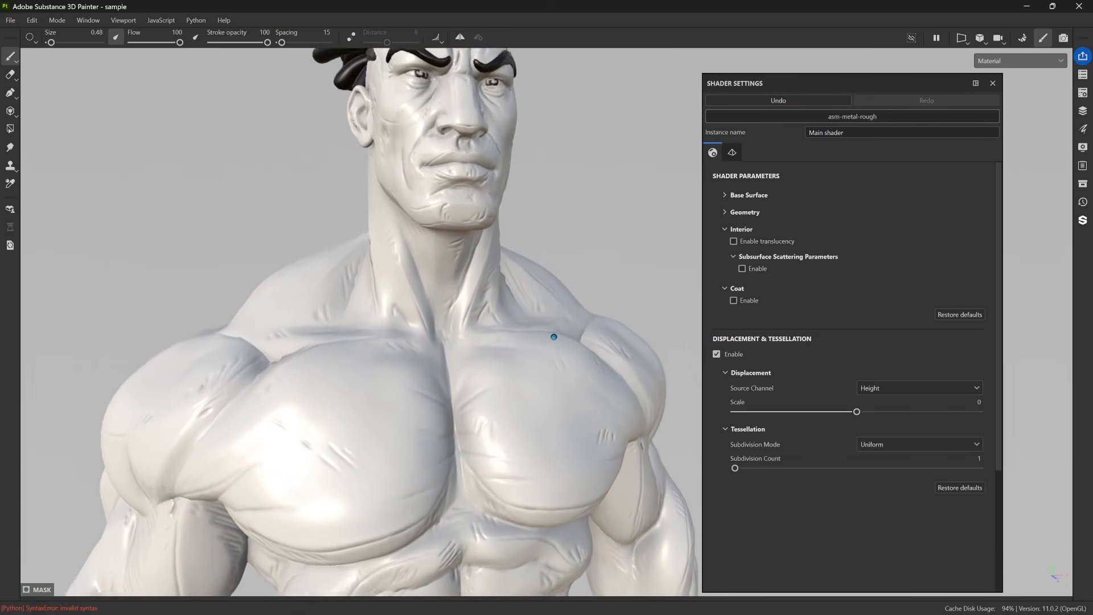
alt+middle_drag(484, 251, 500, 293)
alt+drag(500, 293, 524, 297)
alt+drag(482, 223, 458, 181)
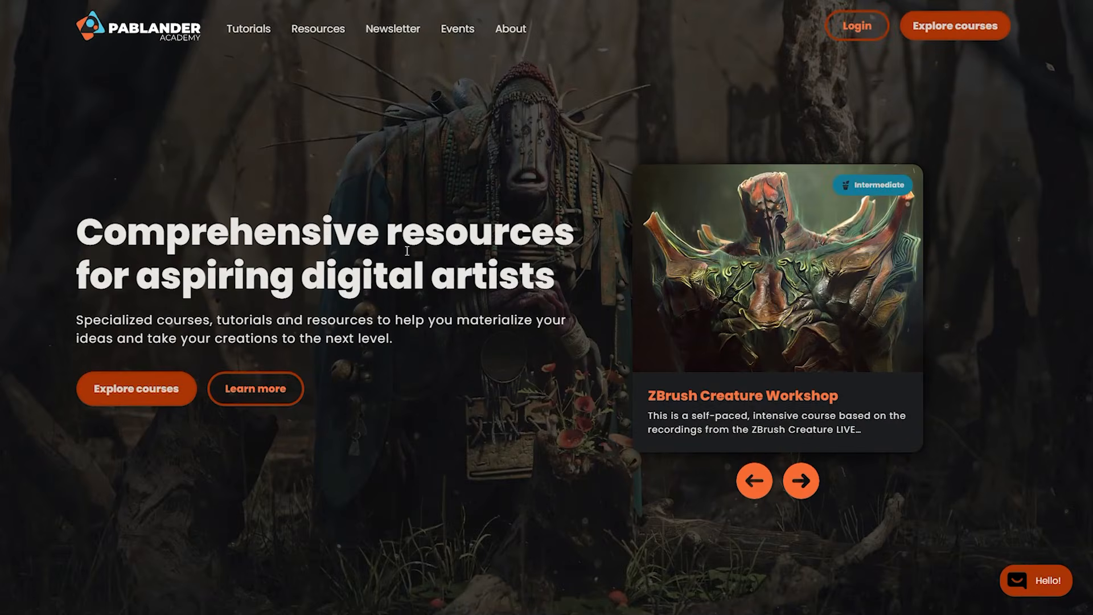
Switch to the Pablander Academy website and search its resources for "comic".
click(318, 30)
scroll(658, 309, down, 4)
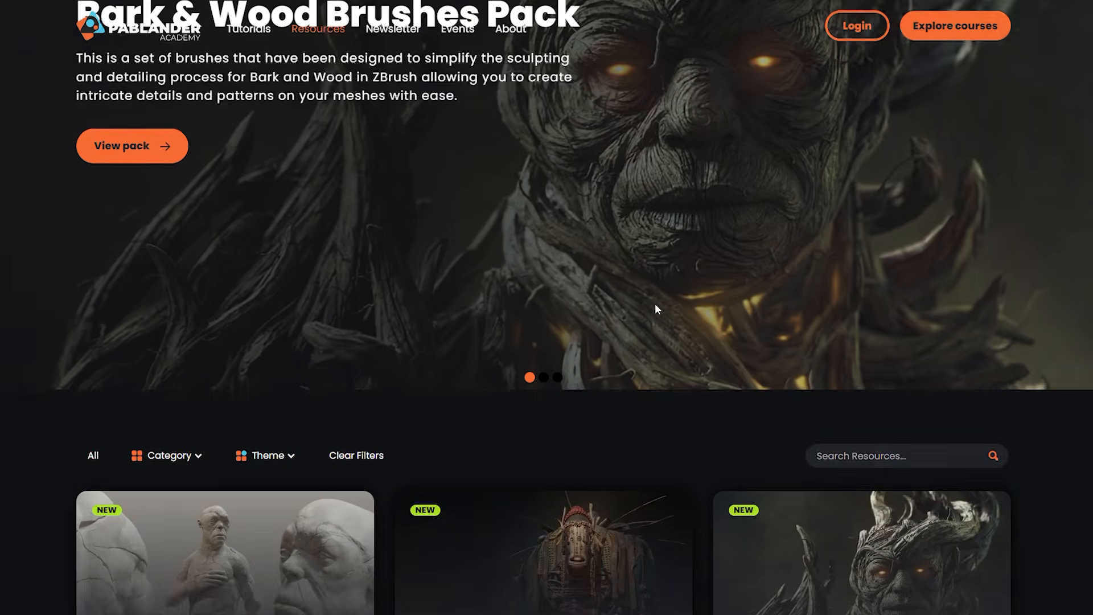
scroll(654, 309, down, 4)
click(872, 227)
text(comic)
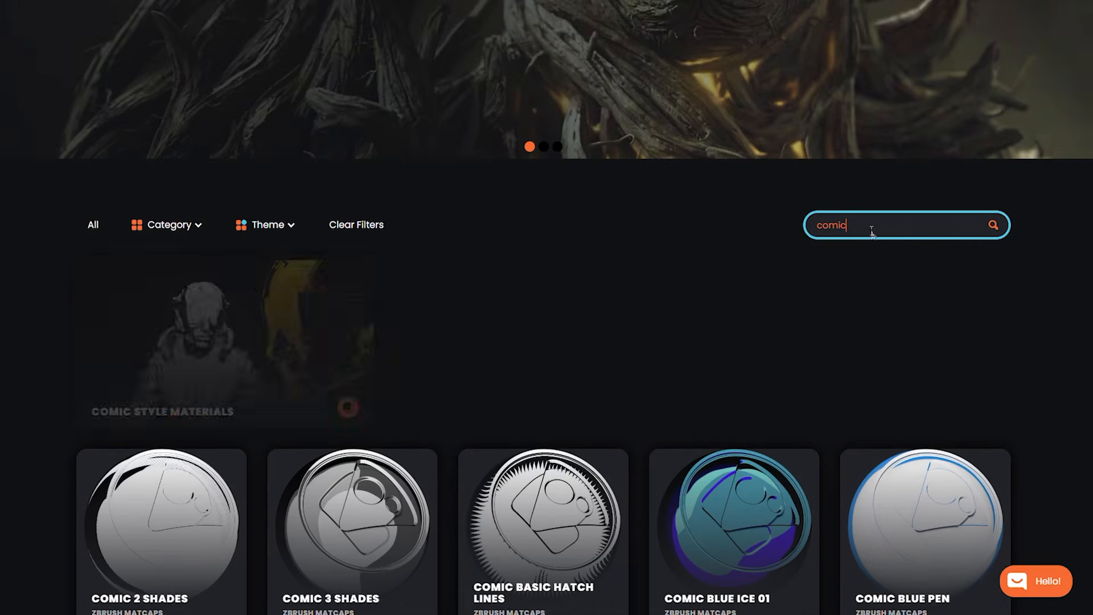
Browse the comic resources for the comic shader and download Pablander_Comic_Shader.glsl.
click(254, 364)
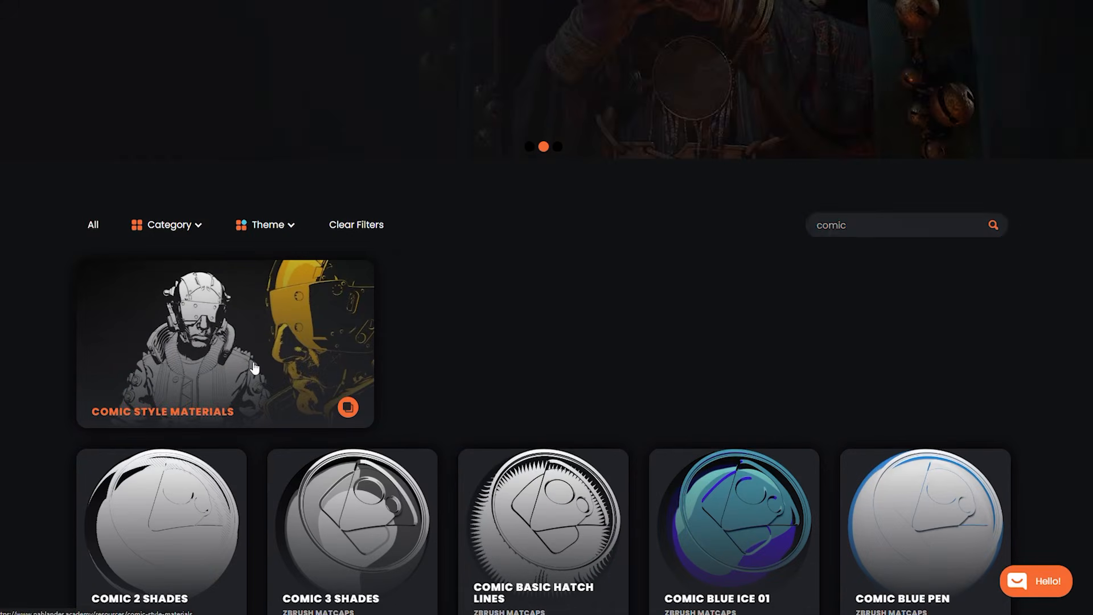
scroll(603, 375, down, 12)
scroll(605, 381, down, 10)
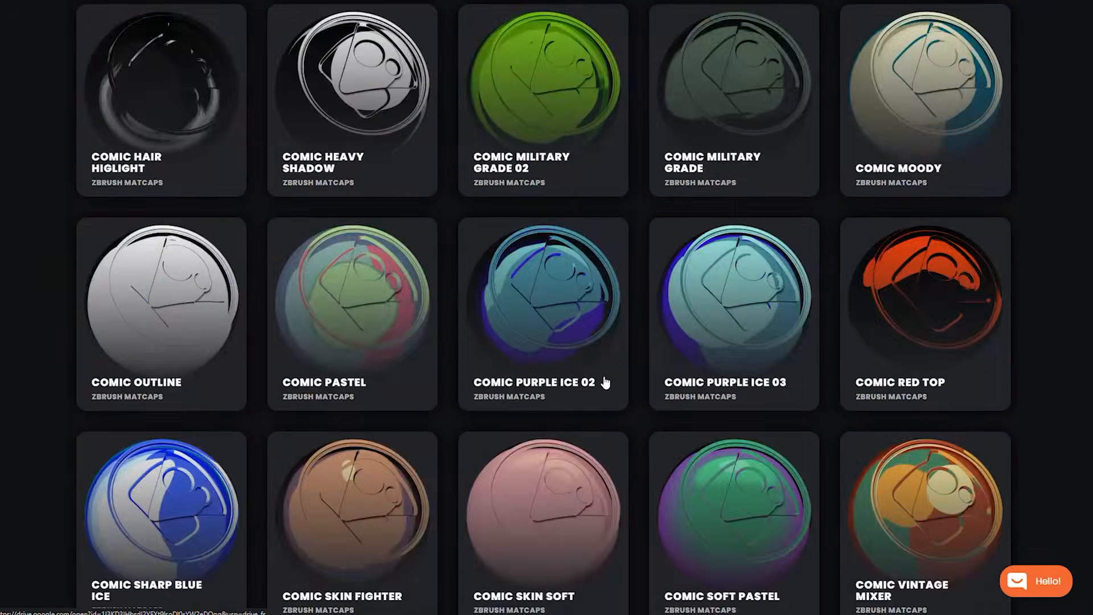
click(930, 418)
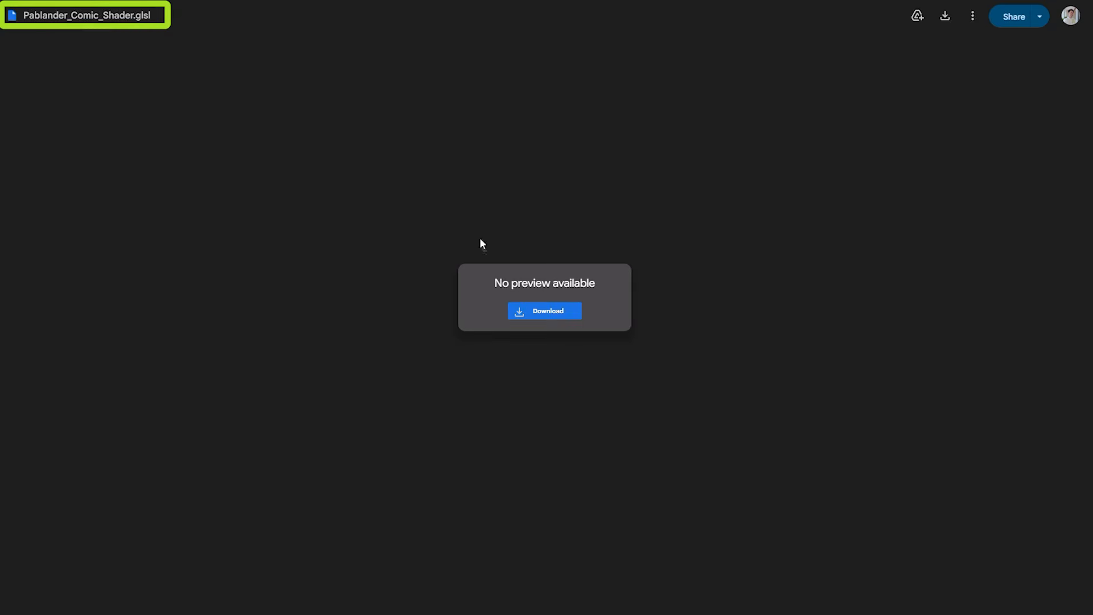
click(539, 311)
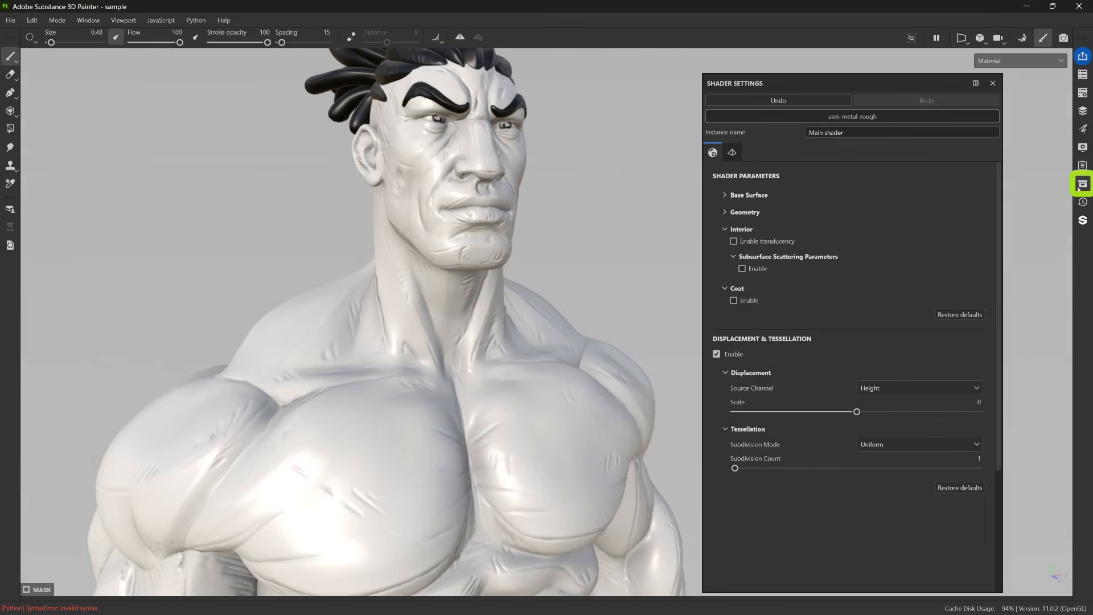
Stage Pablander_Comic_Shader.glsl for import with its usage set to shader, and close the import window and asset library without importing.
click(1083, 184)
drag(1003, 186, 200, 91)
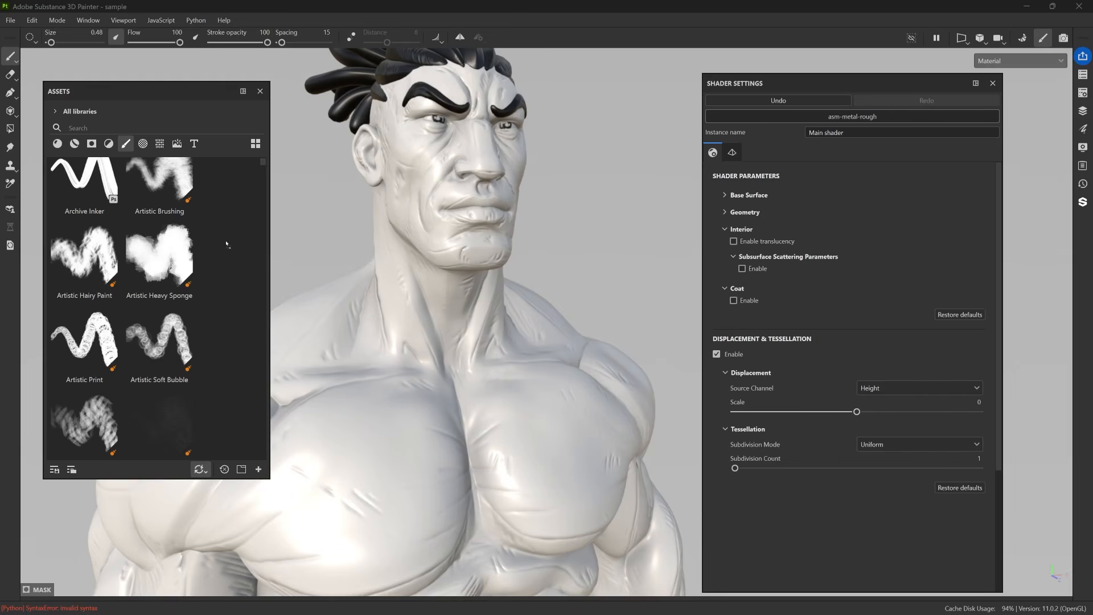
drag(227, 243, 226, 244)
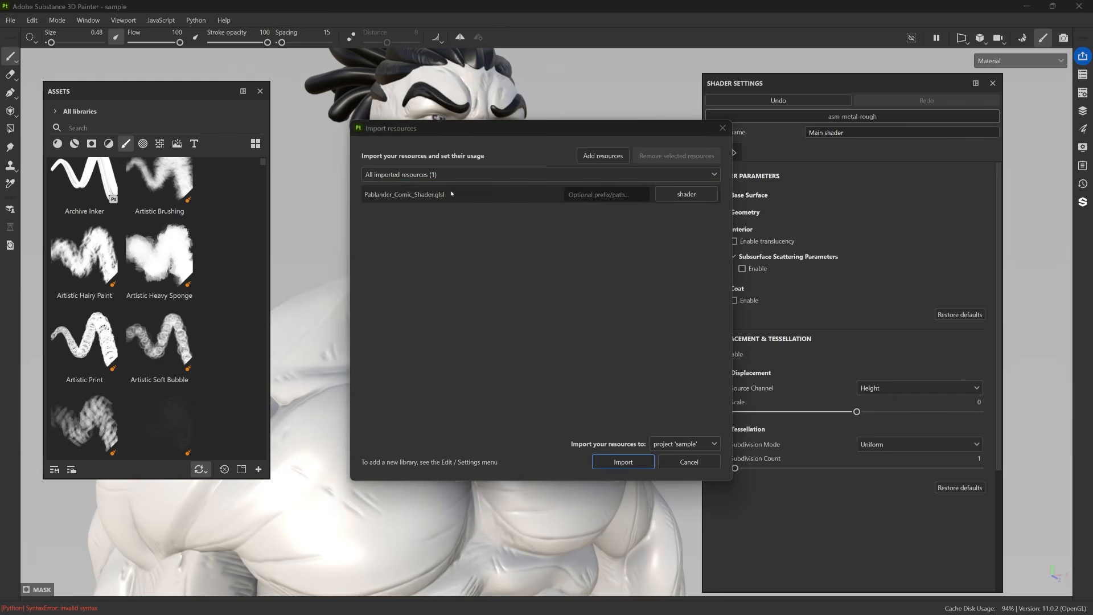
click(686, 194)
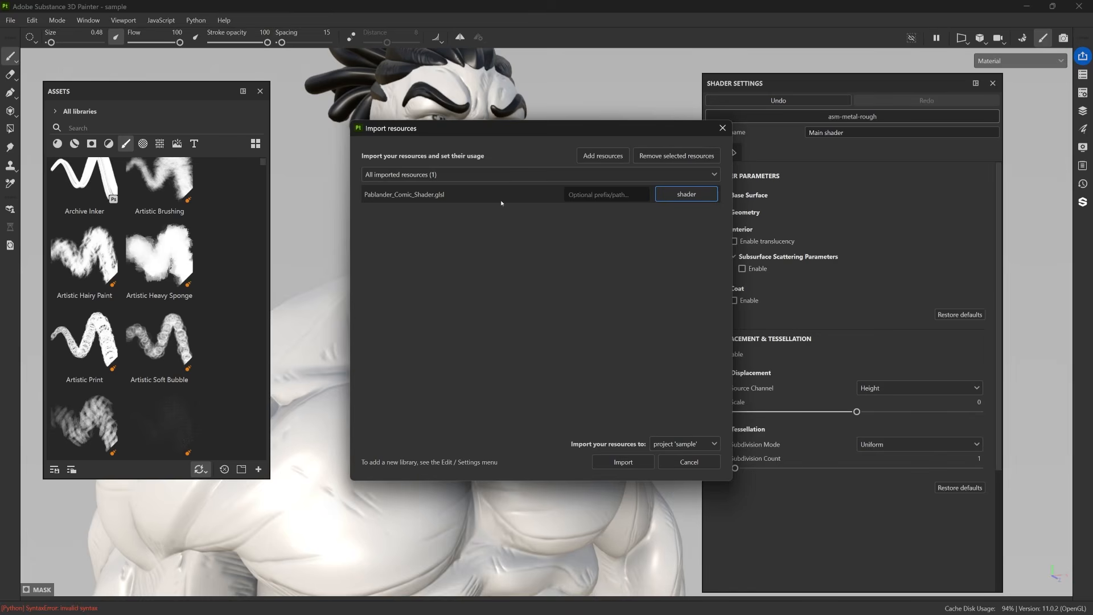
click(723, 128)
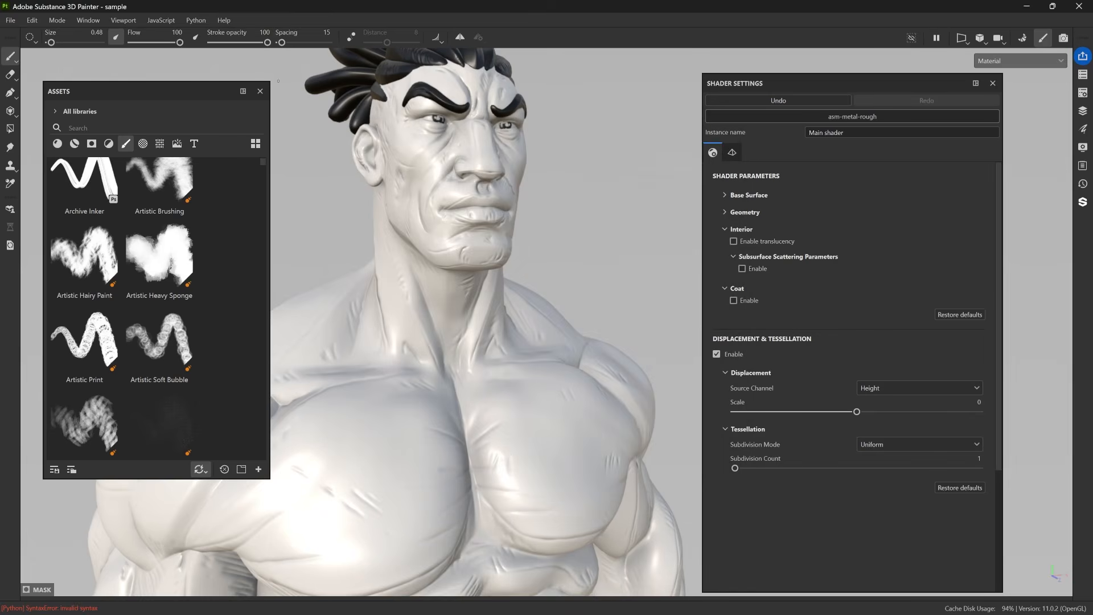
click(260, 91)
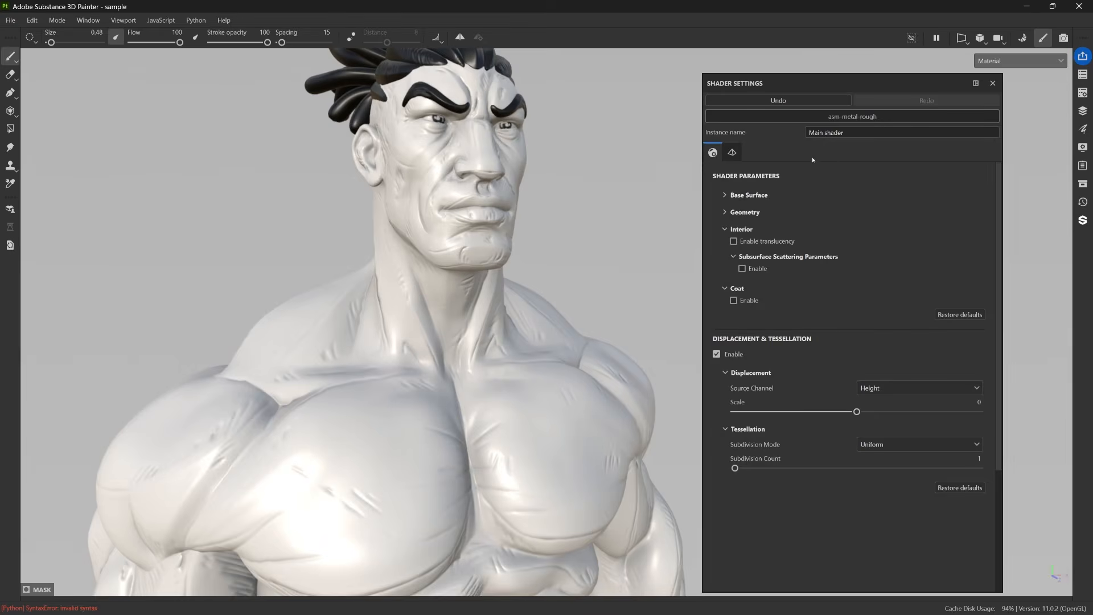
Look up the Pablander shaders and replace the main shader with Pablander_Comic_Shader.
click(825, 115)
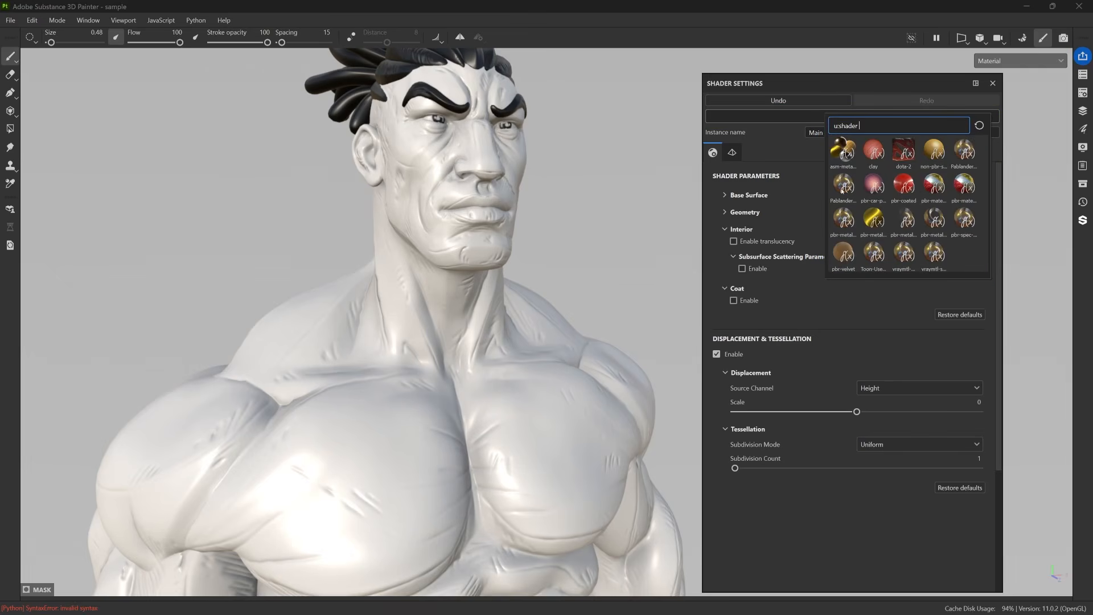
text(pablan)
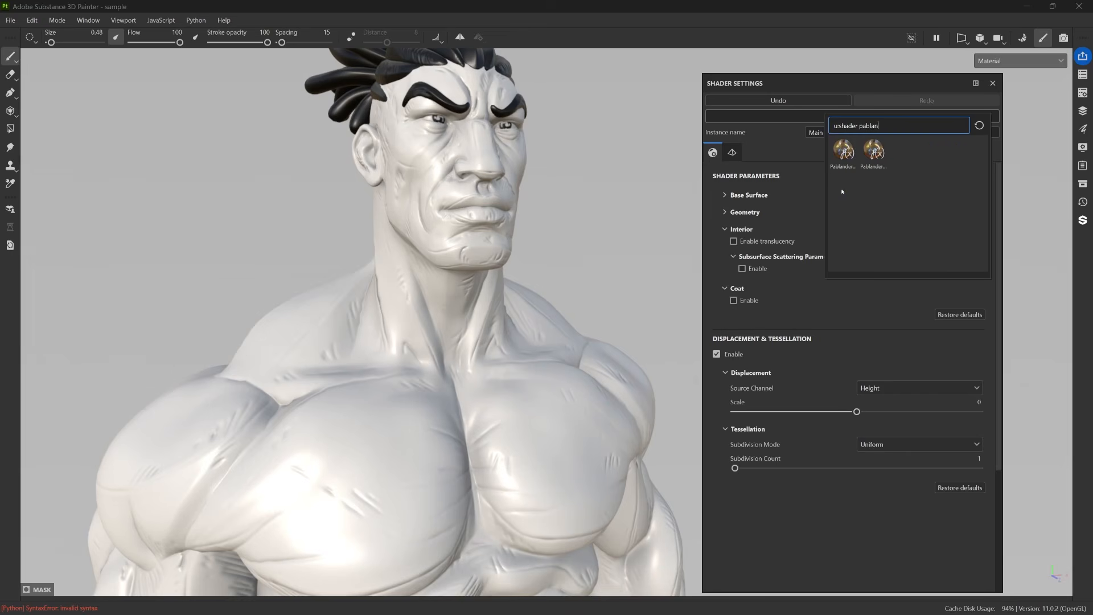
key(BackSpace)
key(BackSpace)
key(BackSpace)
key(BackSpace)
key(BackSpace)
key(BackSpace)
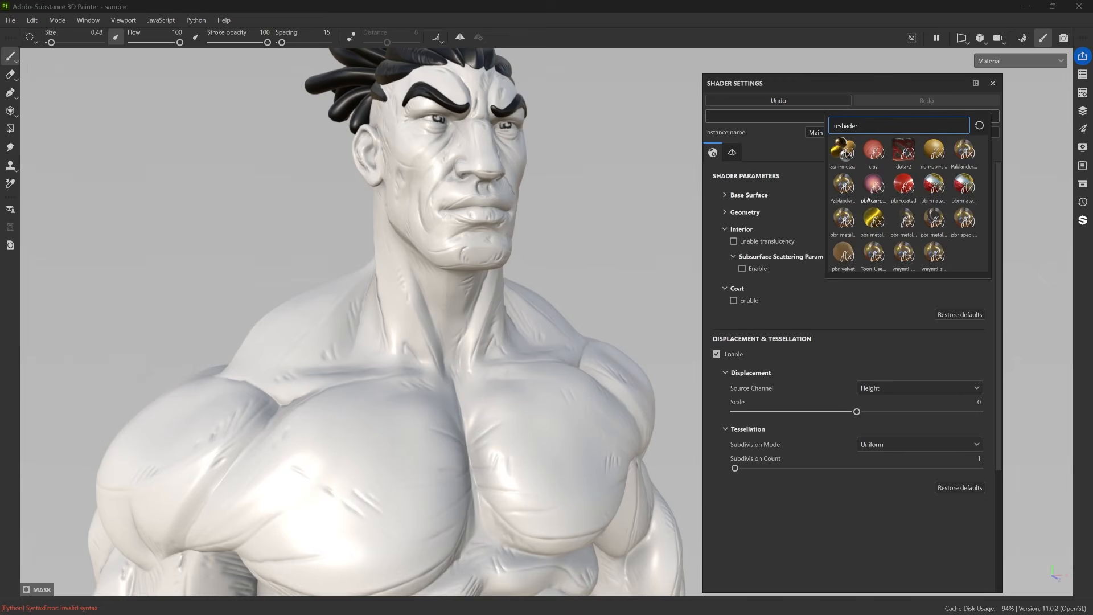
click(843, 185)
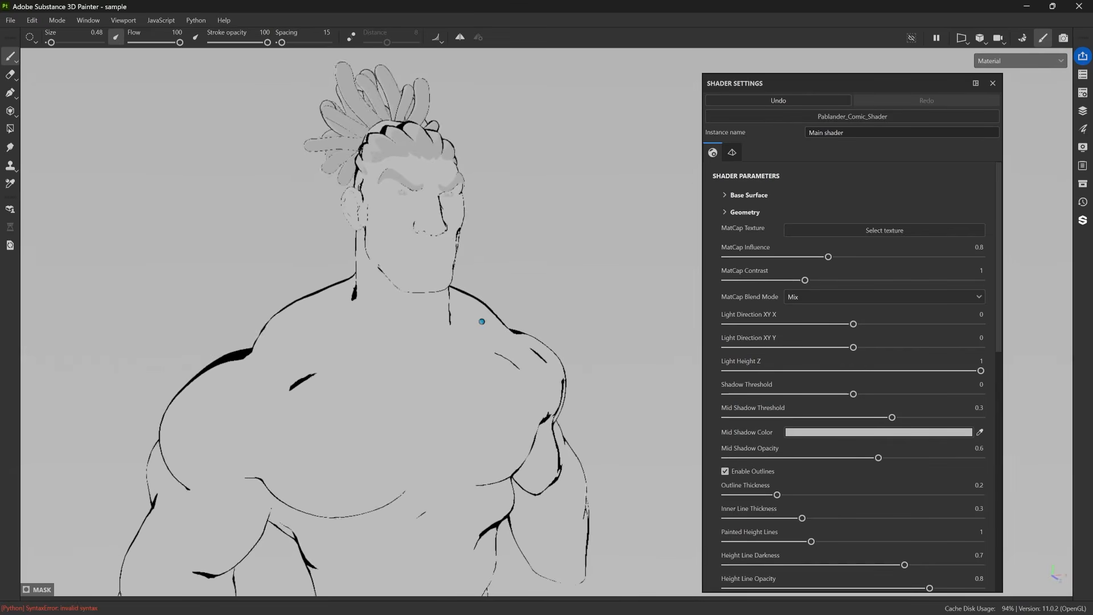
Switch the comic shader's Enable Outlines option off and back on to compare the character with and without outlines.
scroll(828, 362, down, 3)
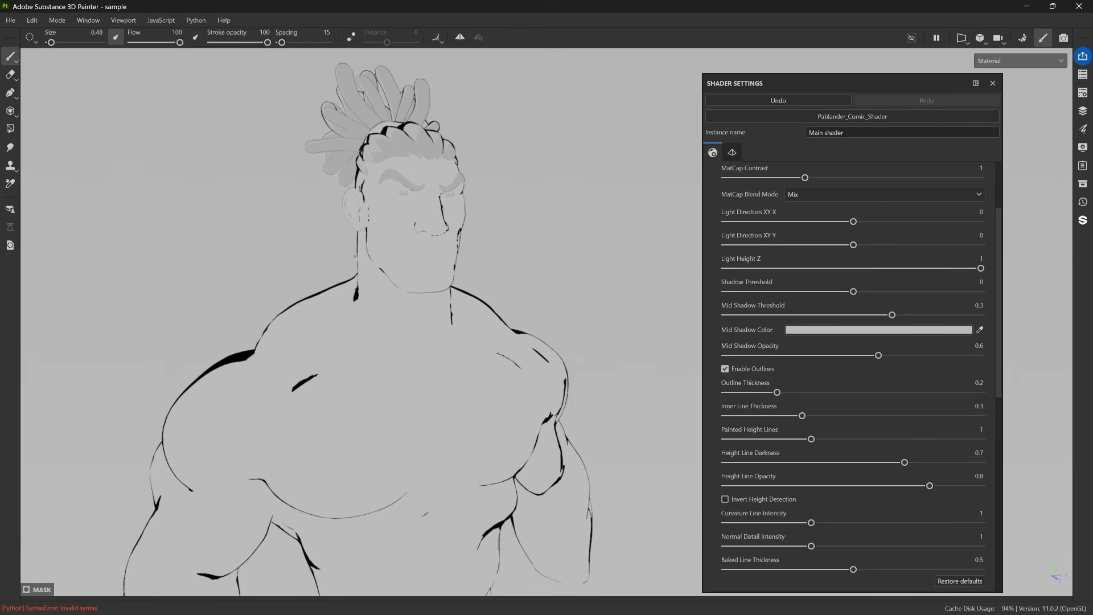
scroll(796, 380, up, 1)
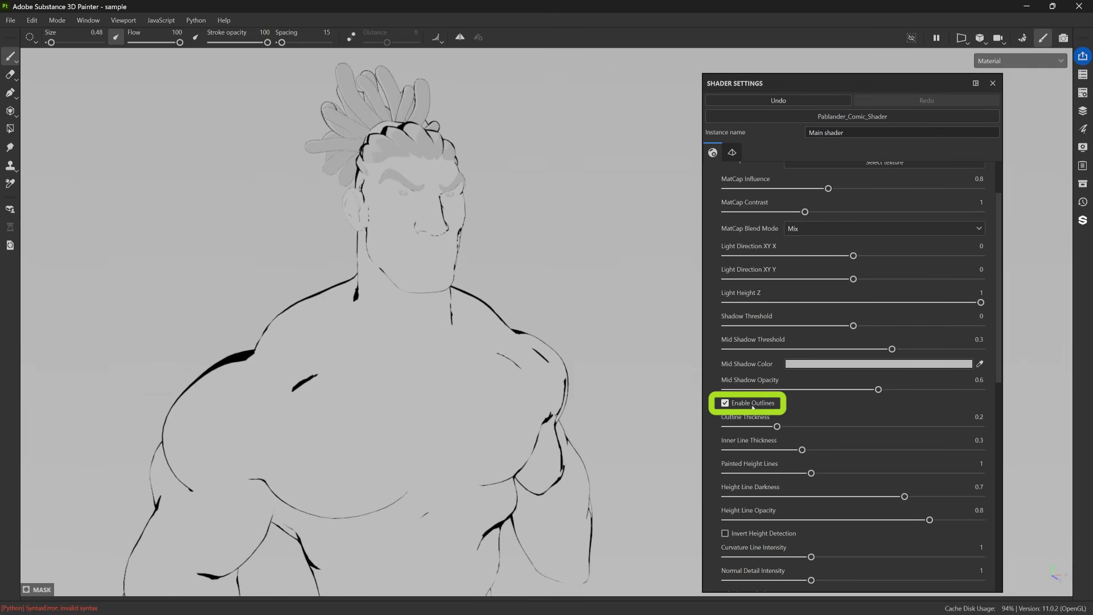
click(725, 403)
alt+drag(621, 421, 668, 467)
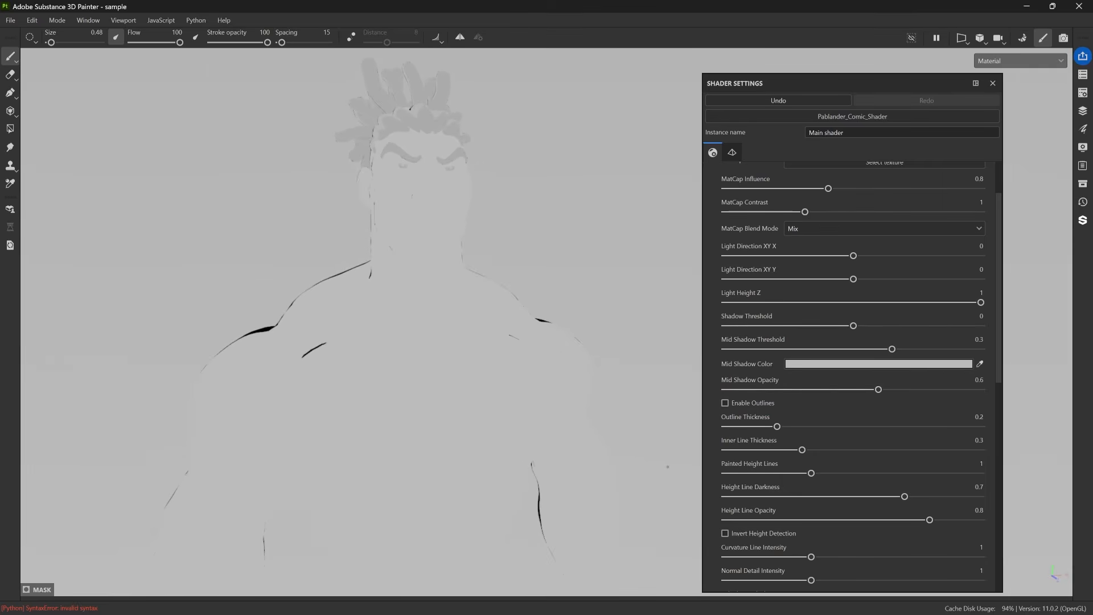
click(751, 407)
click(751, 407)
click(751, 408)
click(751, 407)
click(751, 408)
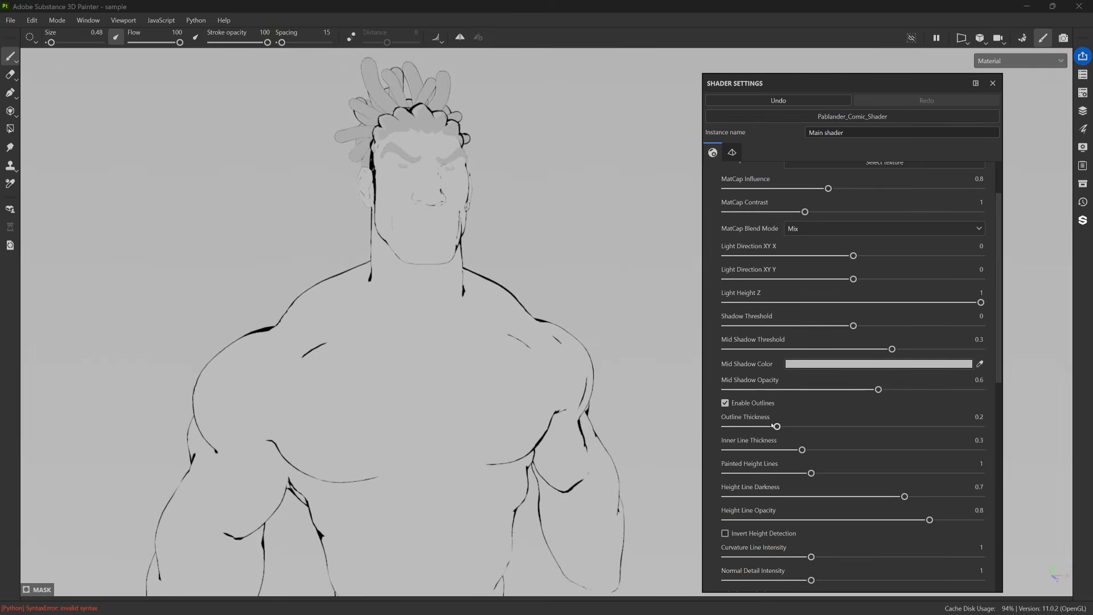
Try an Outline Thickness of 0.41 on the character and settle on 0.27.
drag(777, 427, 831, 428)
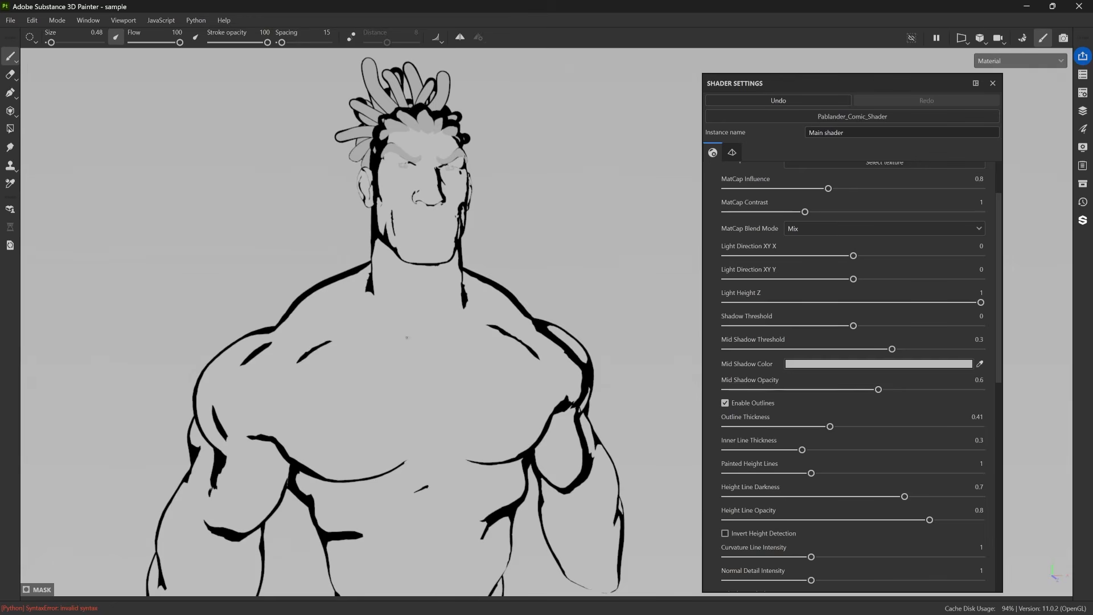
alt+drag(411, 284, 365, 375)
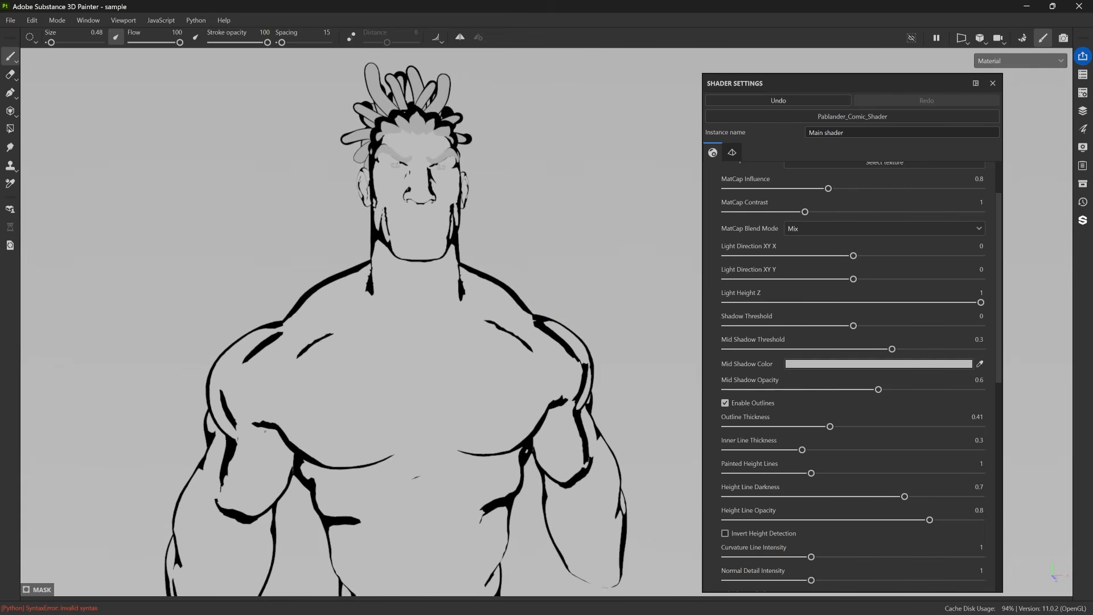
alt+drag(319, 339, 336, 317)
drag(831, 426, 795, 440)
alt+drag(546, 328, 513, 328)
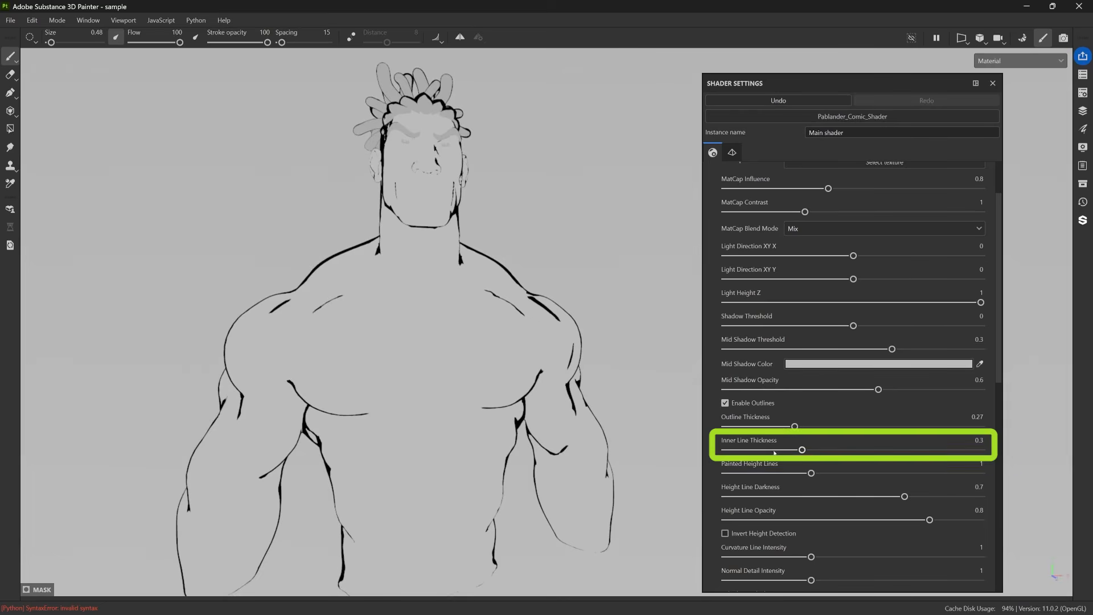
Raise the Inner Line Thickness to 1 and inspect the inner lines on the chest up close.
mouse_move(802, 450)
mouse_down()
mouse_move(890, 449)
mouse_move(779, 450)
mouse_move(981, 450)
mouse_up()
scroll(421, 336, up, 8)
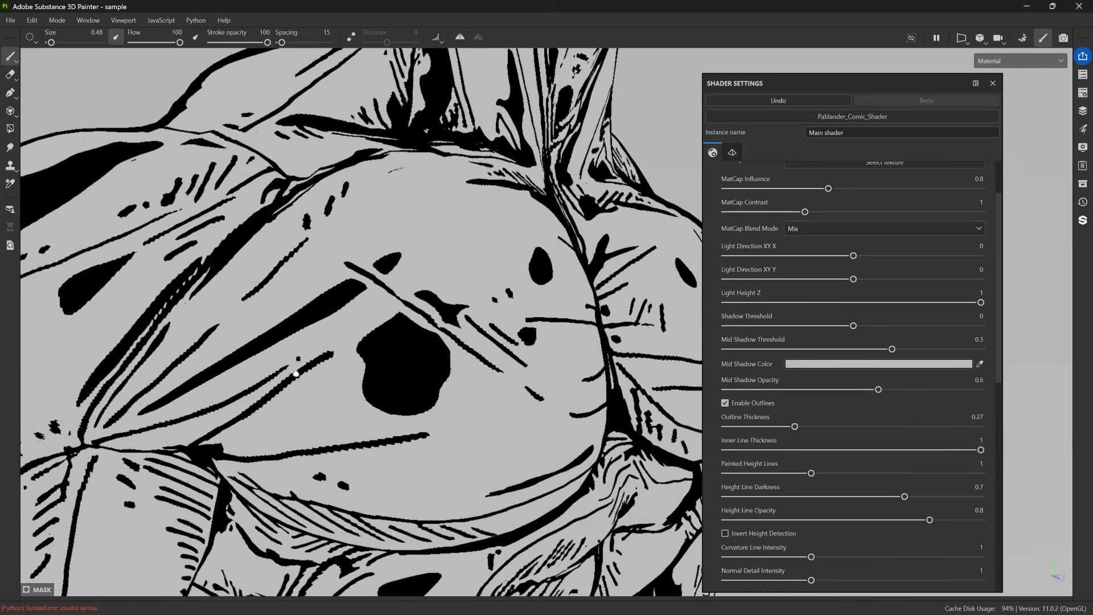
scroll(421, 336, down, 8)
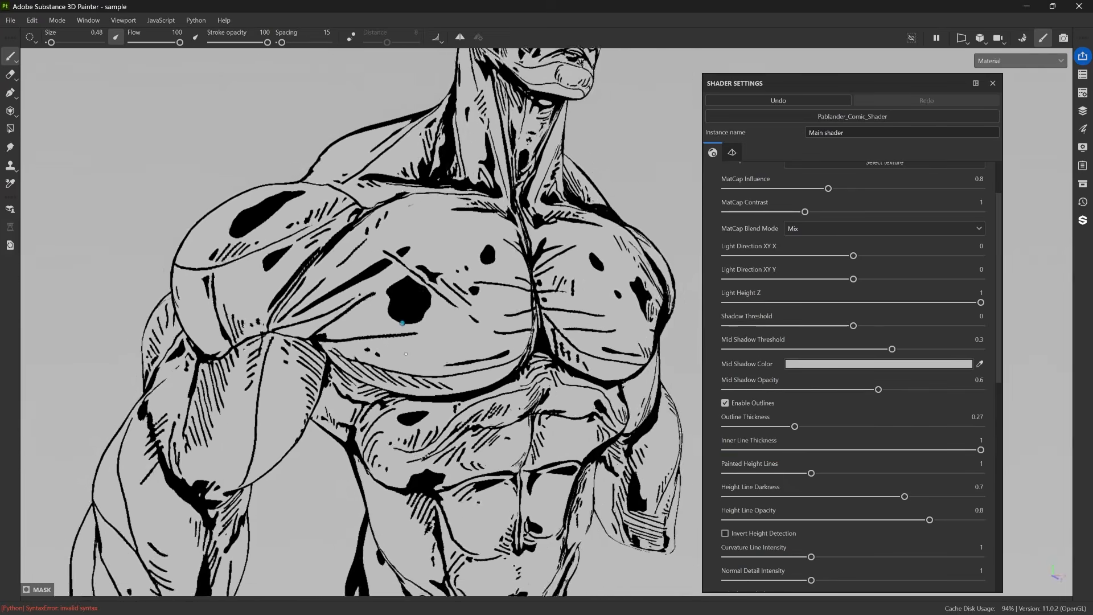
Reduce the Inner Line Thickness to 0.81, check the body from several angles, and fine-tune it to 0.84.
mouse_move(981, 449)
mouse_down()
mouse_move(885, 444)
mouse_move(933, 449)
mouse_up()
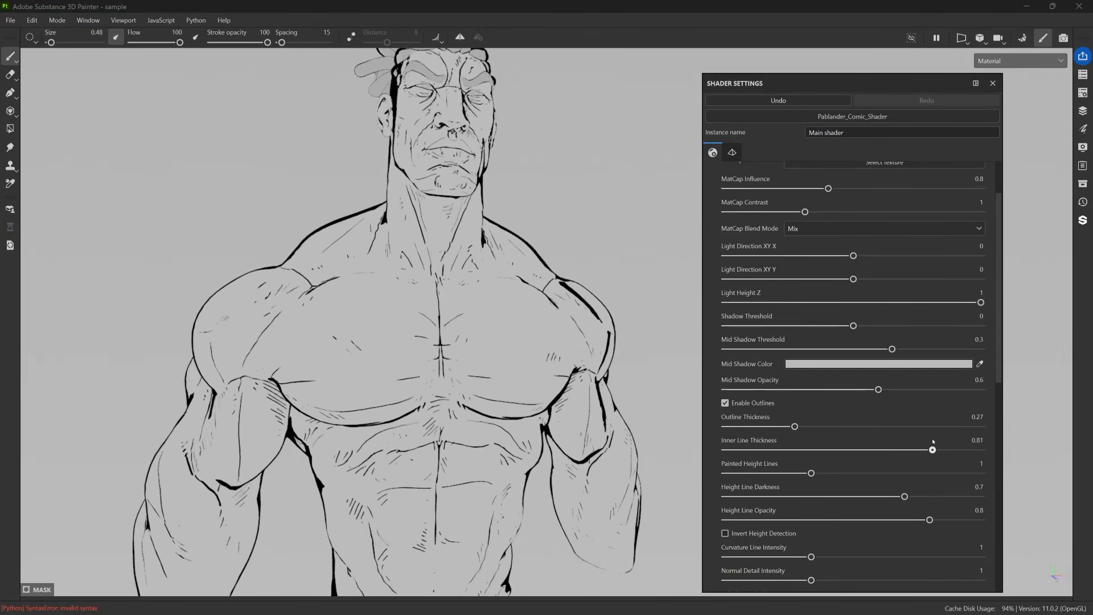
alt+drag(543, 338, 539, 344)
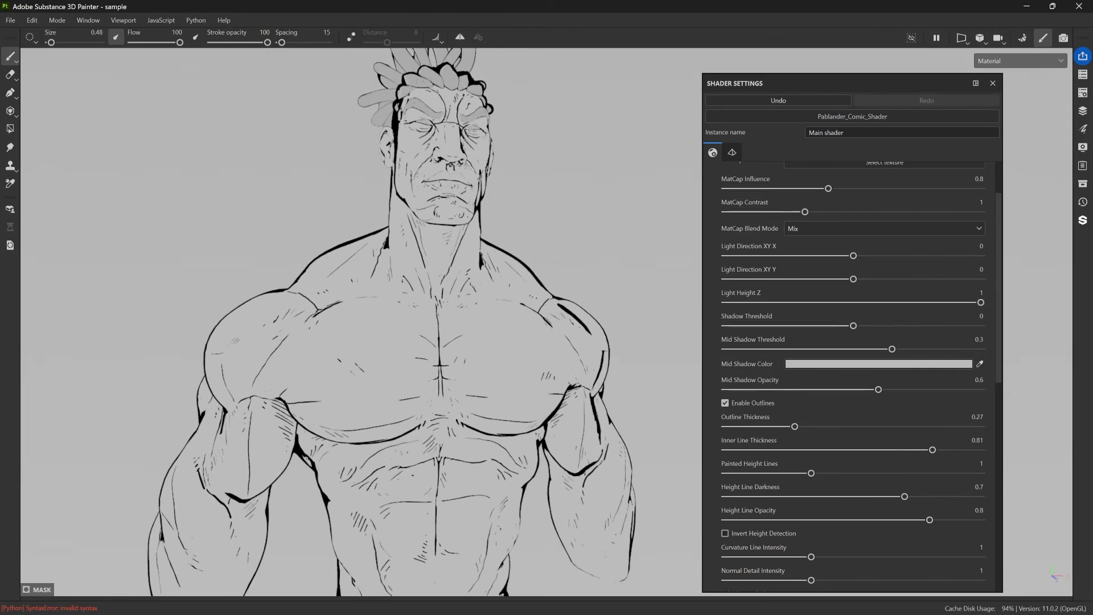
alt+drag(580, 254, 574, 255)
alt+middle_drag(573, 255, 550, 290)
mouse_move(933, 449)
mouse_down()
mouse_move(918, 449)
mouse_move(940, 449)
mouse_up()
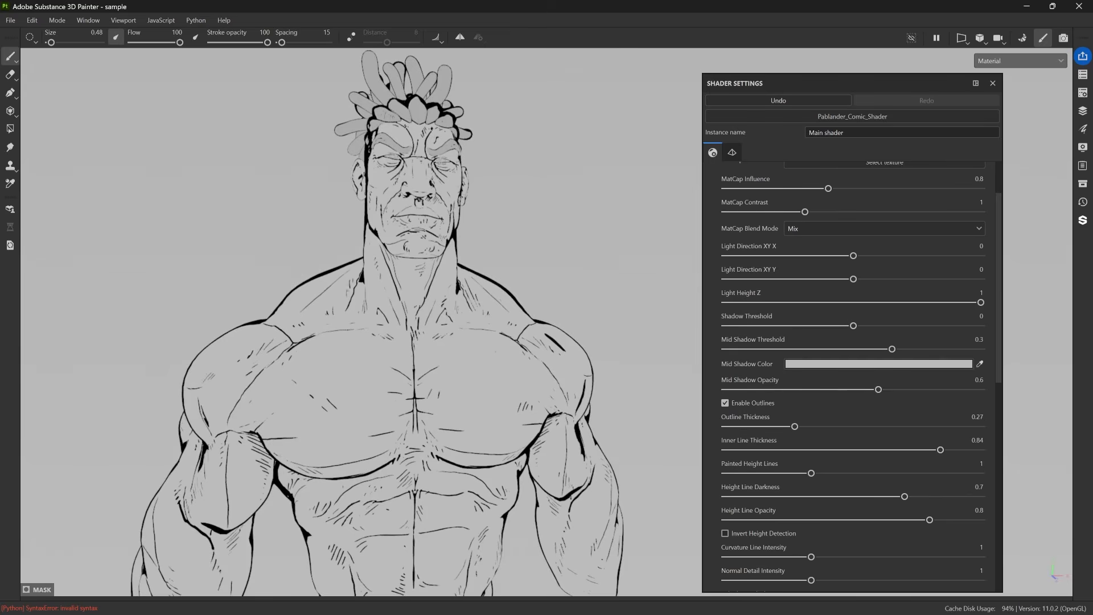
Test Curvature Line Intensity values of 0.96, 0.99 and 1.26 against an Inner Line Thickness of 0 and 1.
scroll(716, 463, down, 3)
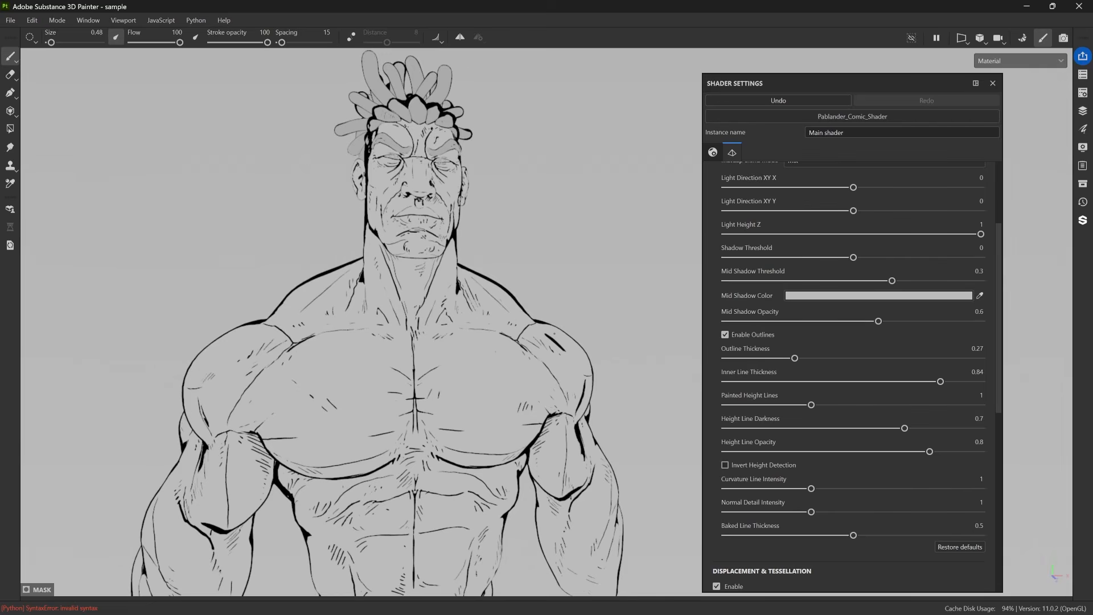
mouse_move(811, 488)
mouse_down()
mouse_move(1000, 494)
mouse_move(754, 489)
mouse_move(934, 489)
mouse_move(807, 500)
mouse_move(786, 488)
mouse_move(808, 489)
mouse_up()
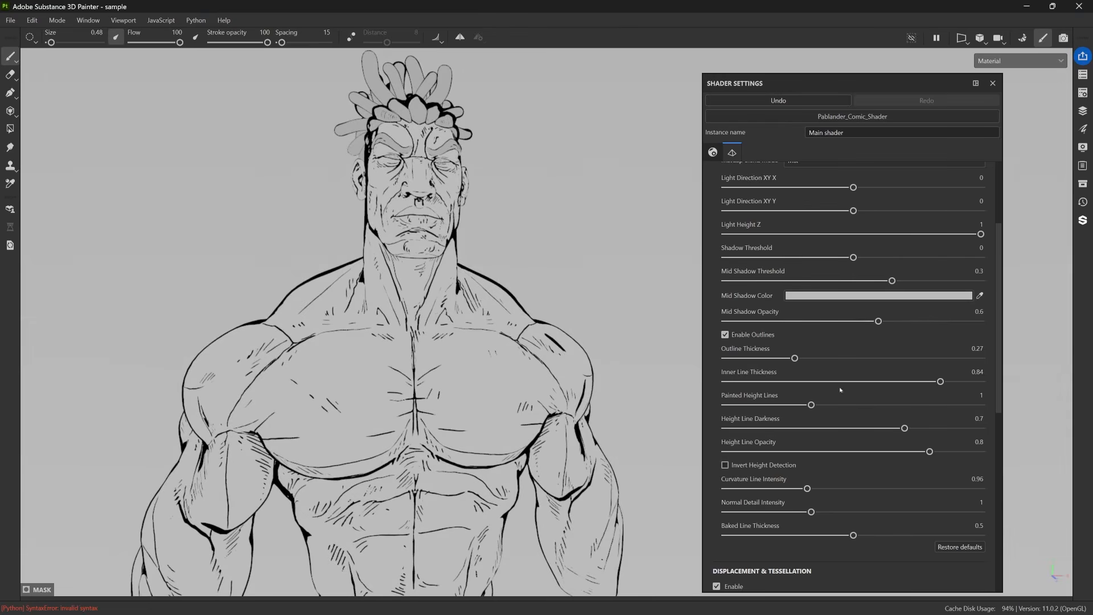
drag(941, 384, 710, 375)
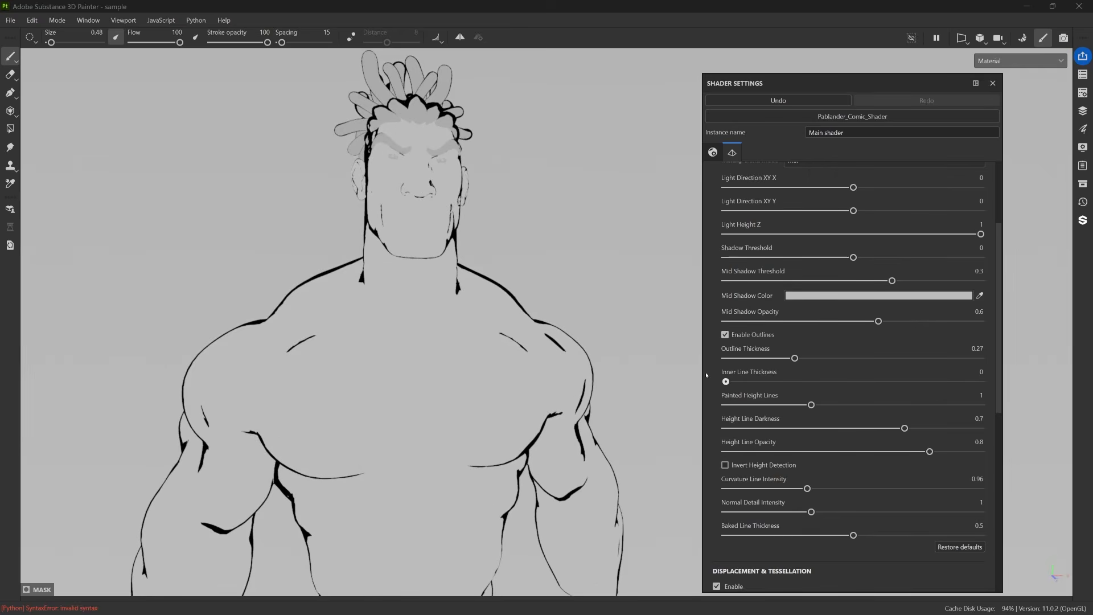
mouse_move(811, 493)
mouse_down()
mouse_move(934, 493)
mouse_move(734, 493)
mouse_move(810, 493)
mouse_up()
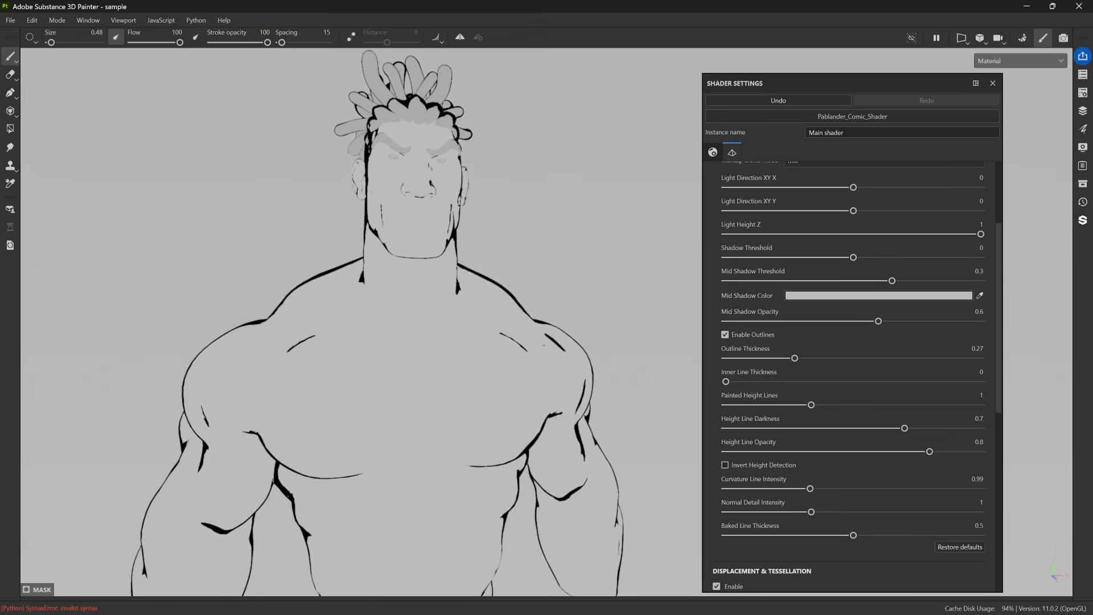
drag(726, 381, 982, 381)
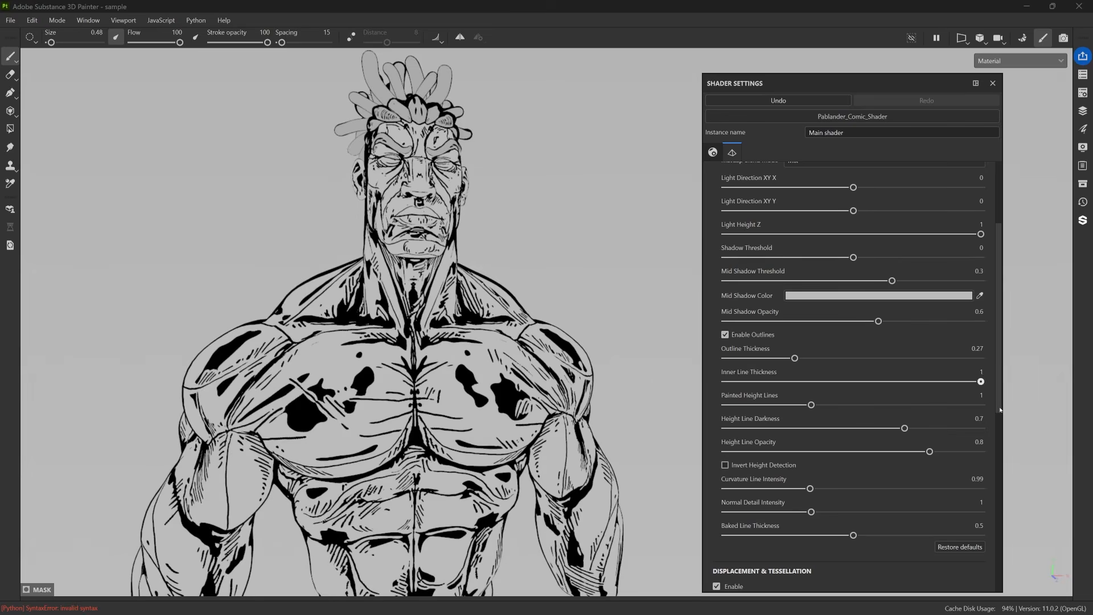
mouse_move(811, 488)
mouse_down()
mouse_move(852, 488)
mouse_move(832, 488)
mouse_up()
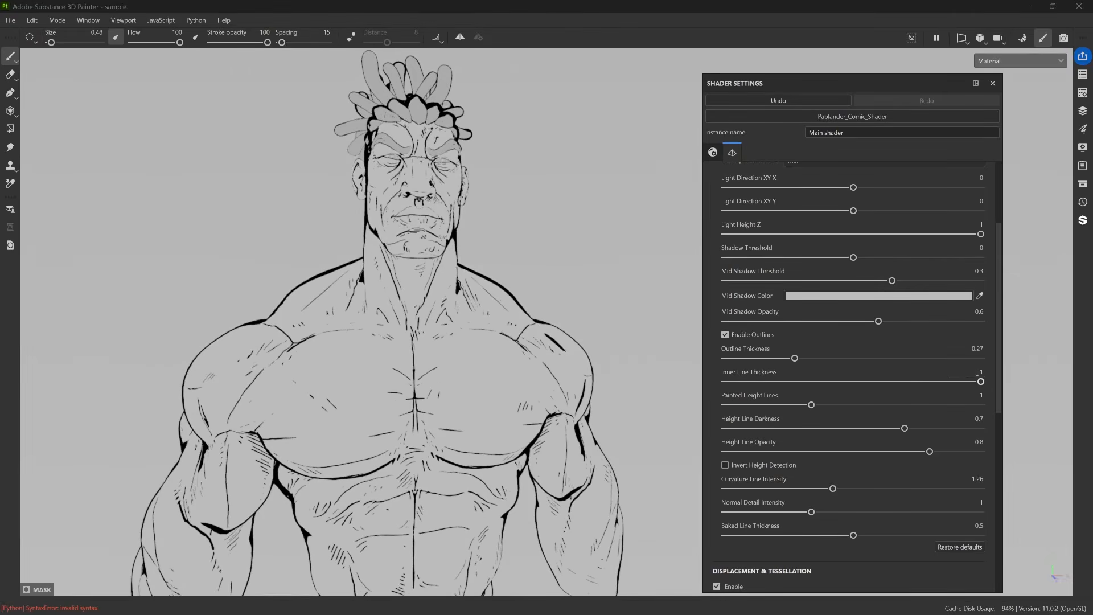
Set the Inner Line Thickness to 0.79 and the Curvature Line Intensity to 0.92, checking the lines across the torso.
drag(981, 382, 915, 381)
mouse_move(831, 488)
mouse_down()
mouse_move(786, 489)
mouse_move(801, 489)
mouse_up()
alt+right_drag(356, 435, 407, 370)
alt+drag(401, 367, 427, 355)
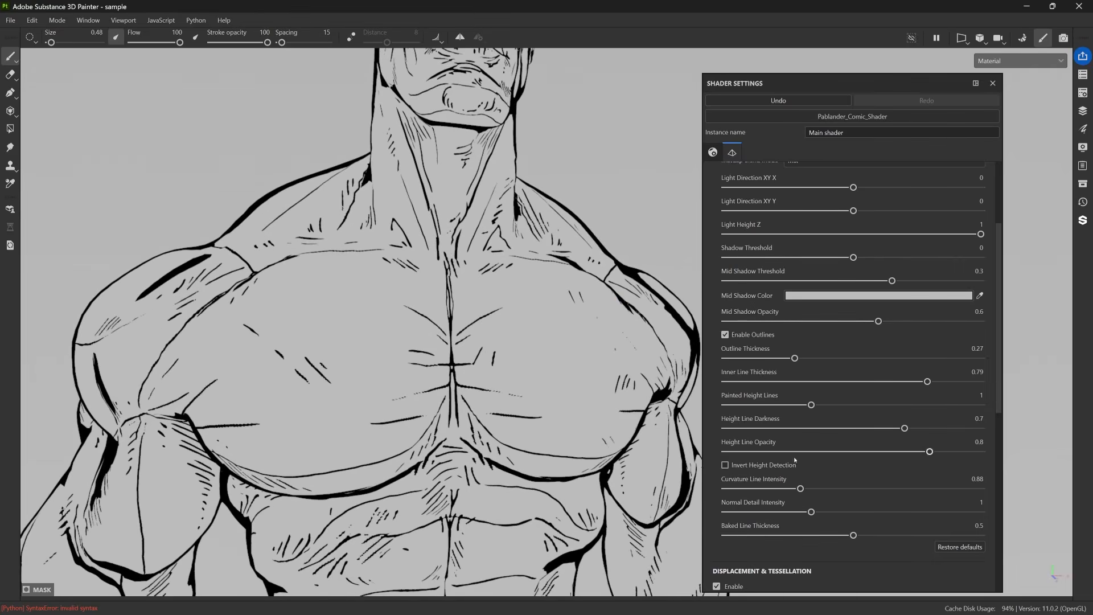
mouse_move(801, 488)
mouse_down()
mouse_move(826, 488)
mouse_move(804, 493)
mouse_up()
mouse_move(803, 490)
alt+right_down()
mouse_move(809, 413)
mouse_move(846, 306)
alt+right_up()
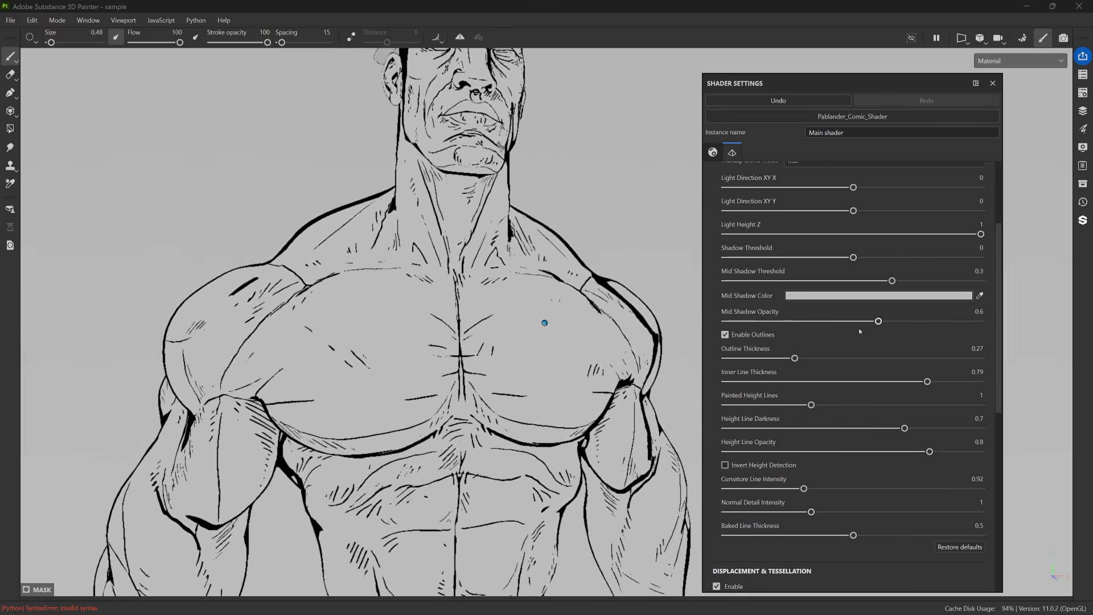
alt+right_drag(545, 328, 531, 323)
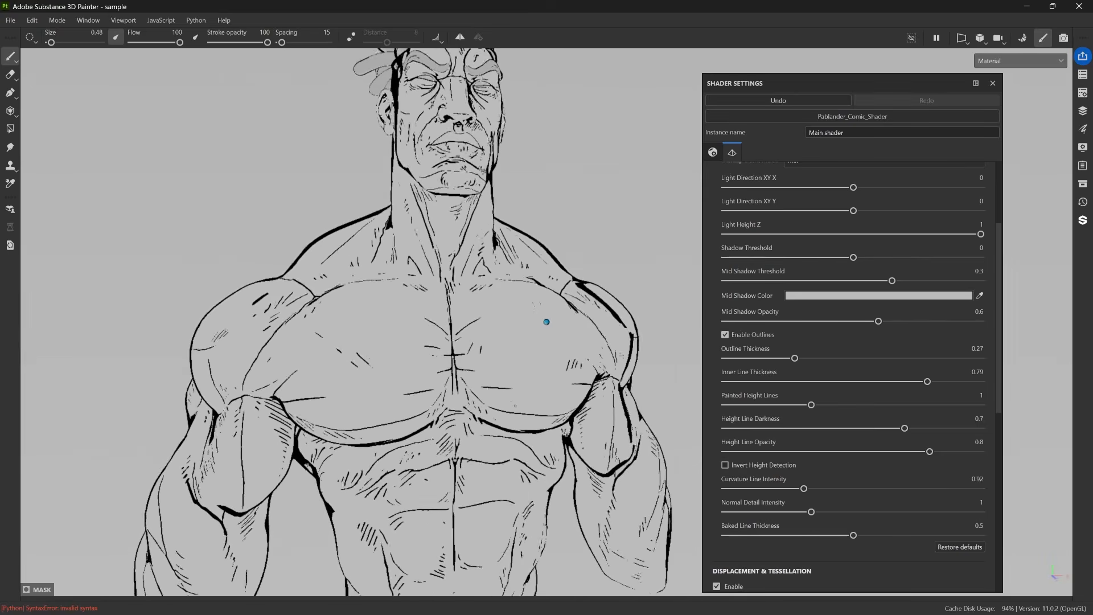
alt+drag(545, 328, 528, 348)
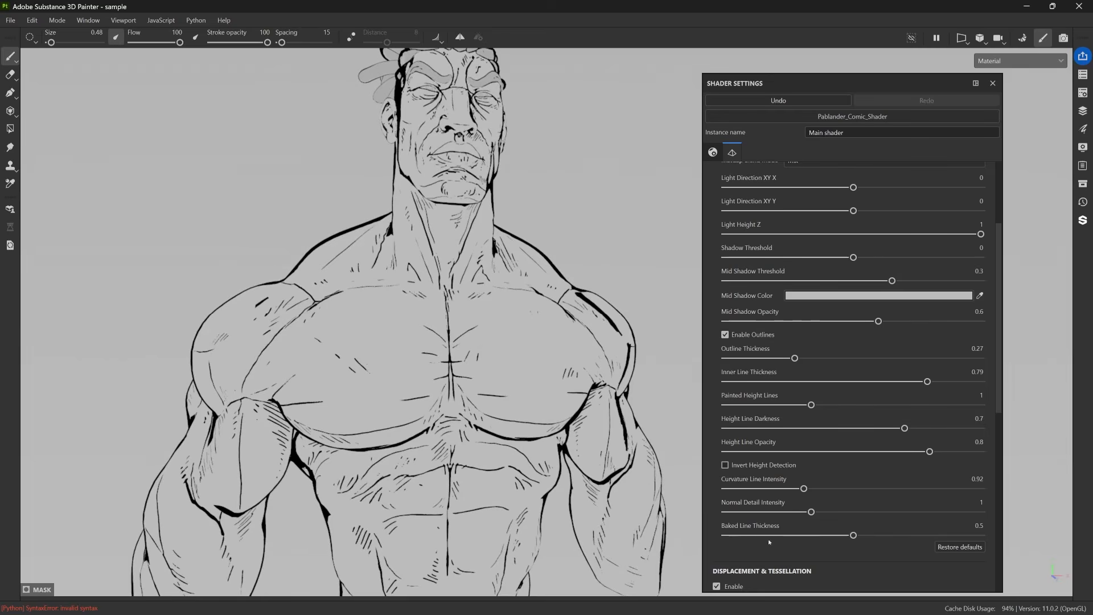
Compare Normal Detail Intensity values of 0.92 and 1.25 on the chest lines and set it to 2.76.
mouse_move(811, 511)
mouse_down()
mouse_move(730, 512)
mouse_move(951, 511)
mouse_move(741, 512)
mouse_move(886, 525)
mouse_move(804, 526)
mouse_up()
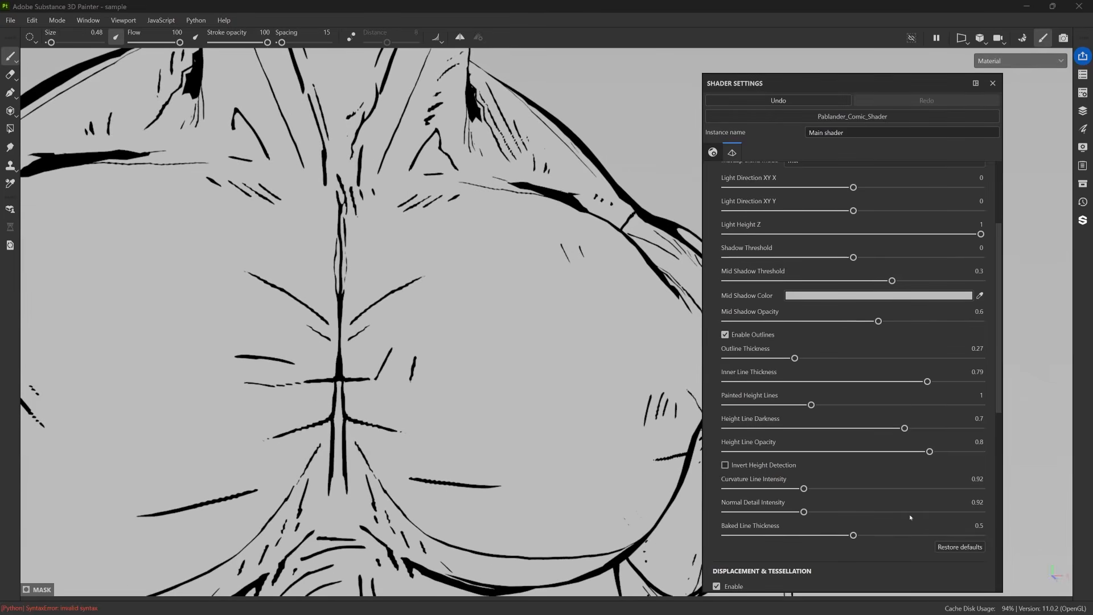
drag(803, 512, 832, 515)
scroll(564, 321, down, 3)
alt+drag(565, 322, 360, 166)
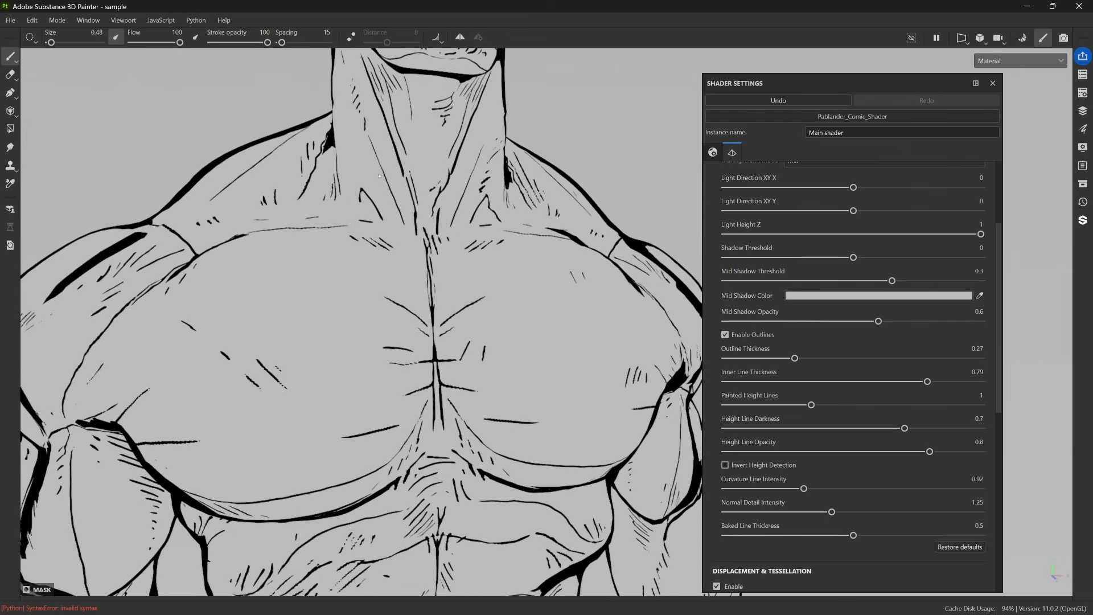
drag(832, 512, 960, 516)
scroll(554, 308, down, 2)
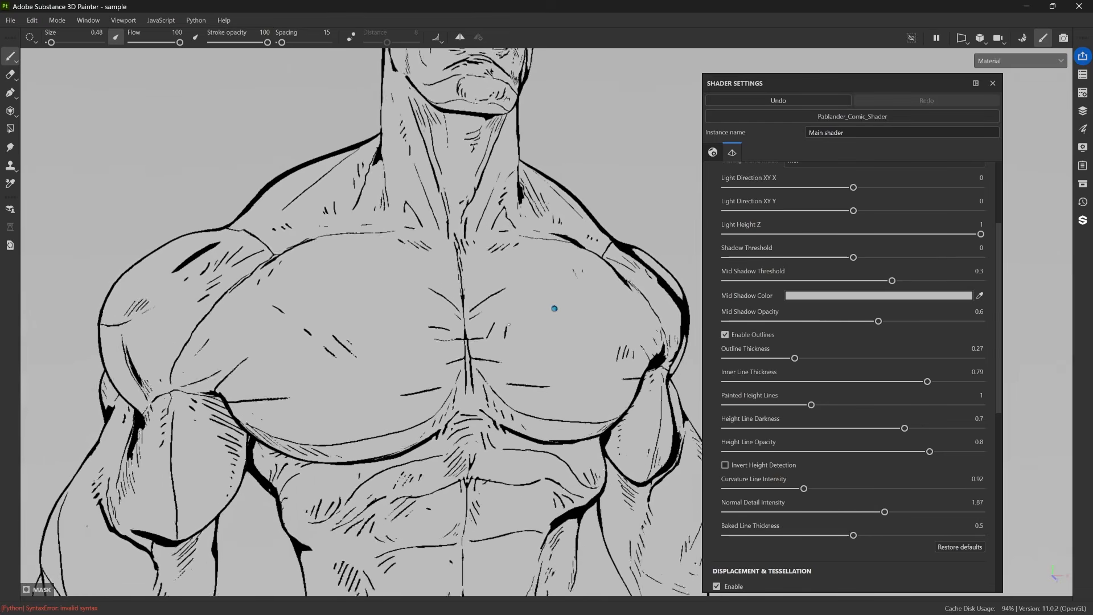
scroll(554, 308, down, 2)
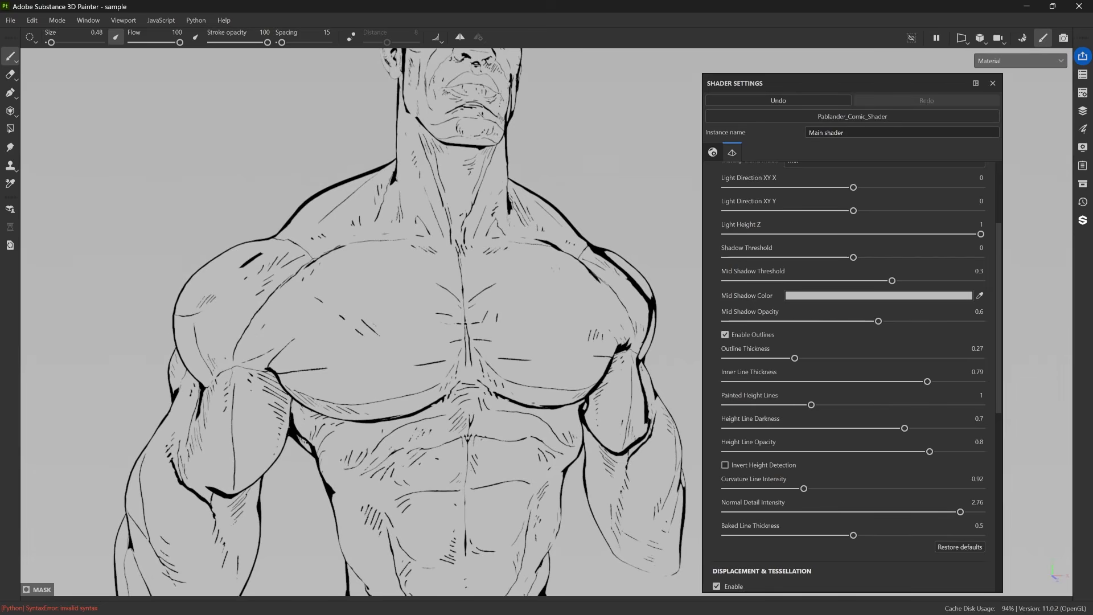
alt+drag(326, 373, 327, 386)
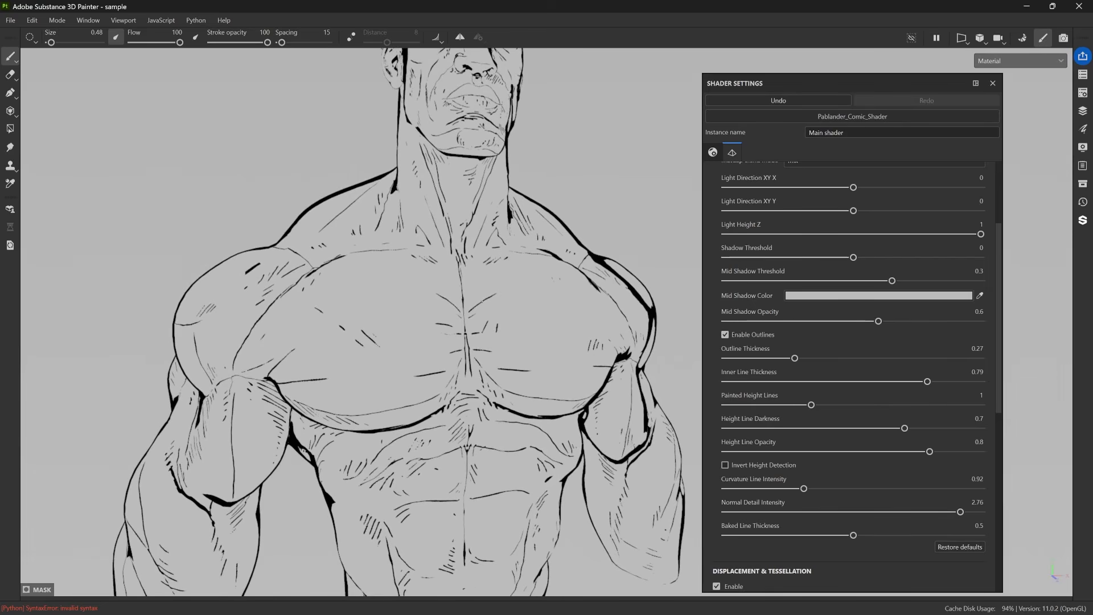
Compare Normal Detail Intensity values of 0.98 and 2.02 on close-up chest lines and set it to 2.48.
mouse_move(960, 512)
mouse_down()
mouse_move(844, 511)
mouse_move(957, 512)
mouse_up()
scroll(349, 288, up, 8)
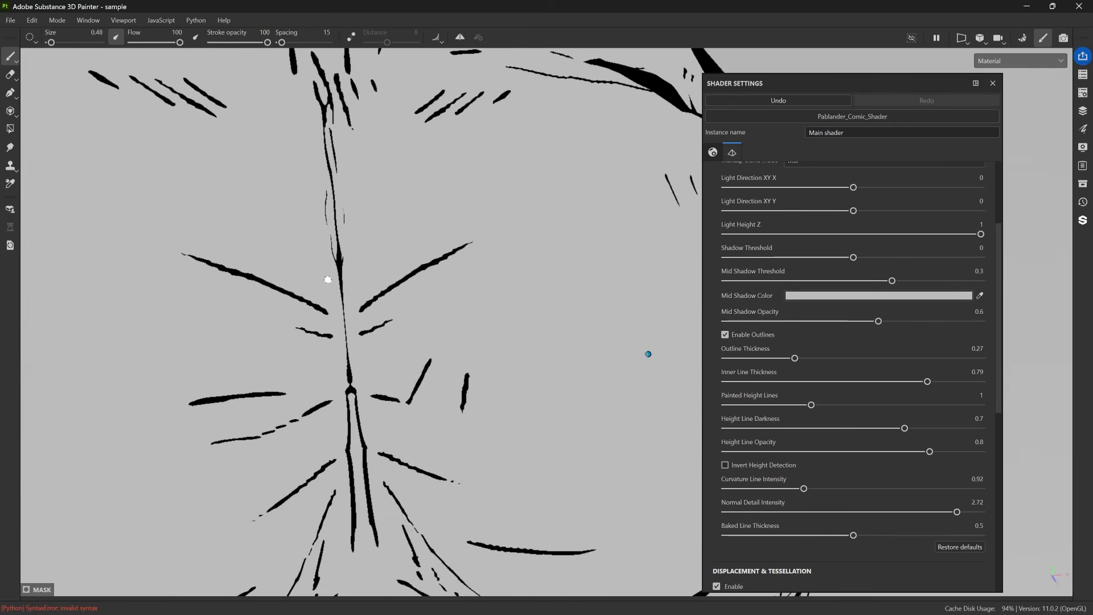
drag(957, 512, 812, 512)
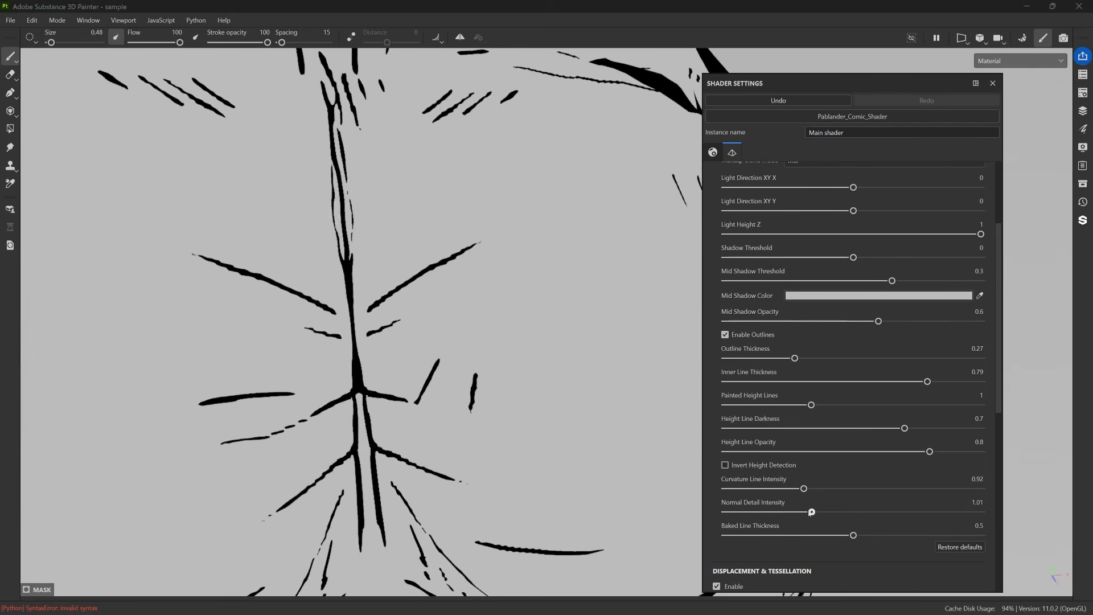
alt+drag(532, 315, 562, 323)
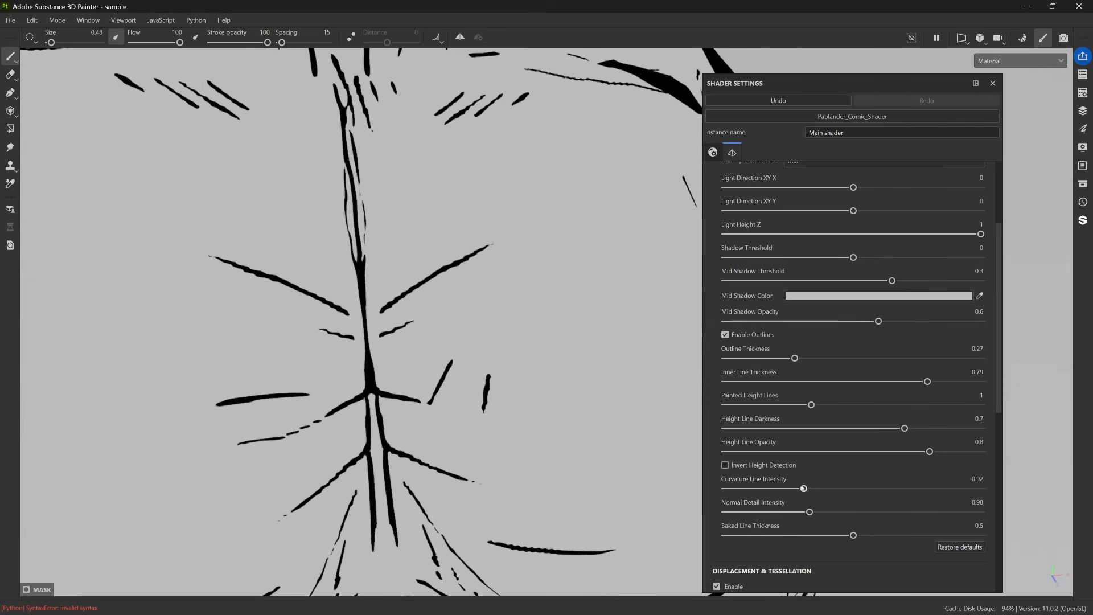
drag(810, 512, 898, 515)
scroll(365, 421, up, 5)
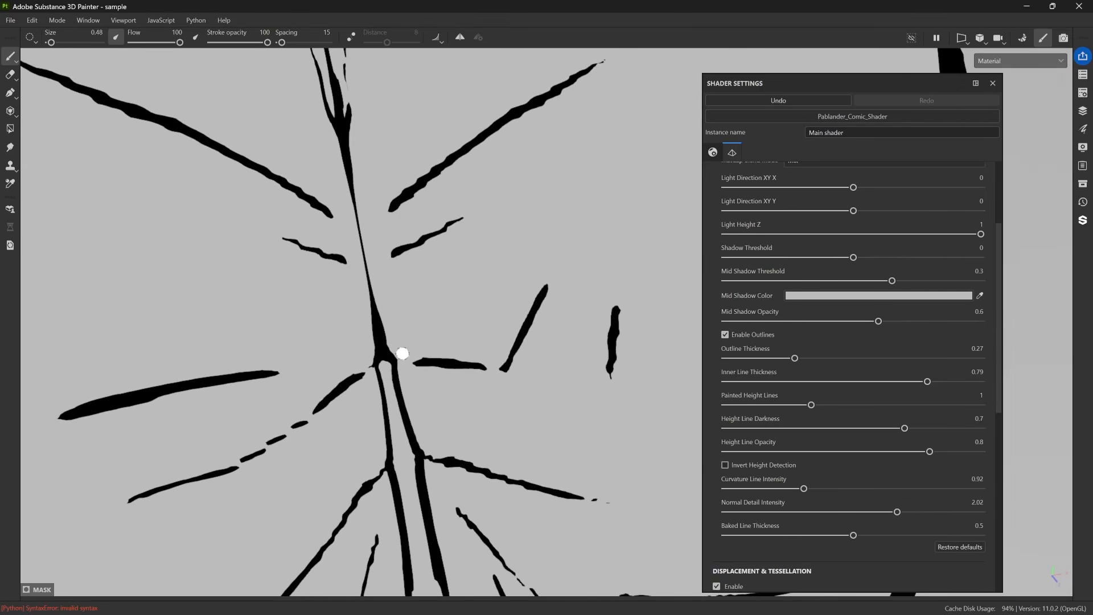
click(845, 511)
drag(845, 511, 937, 512)
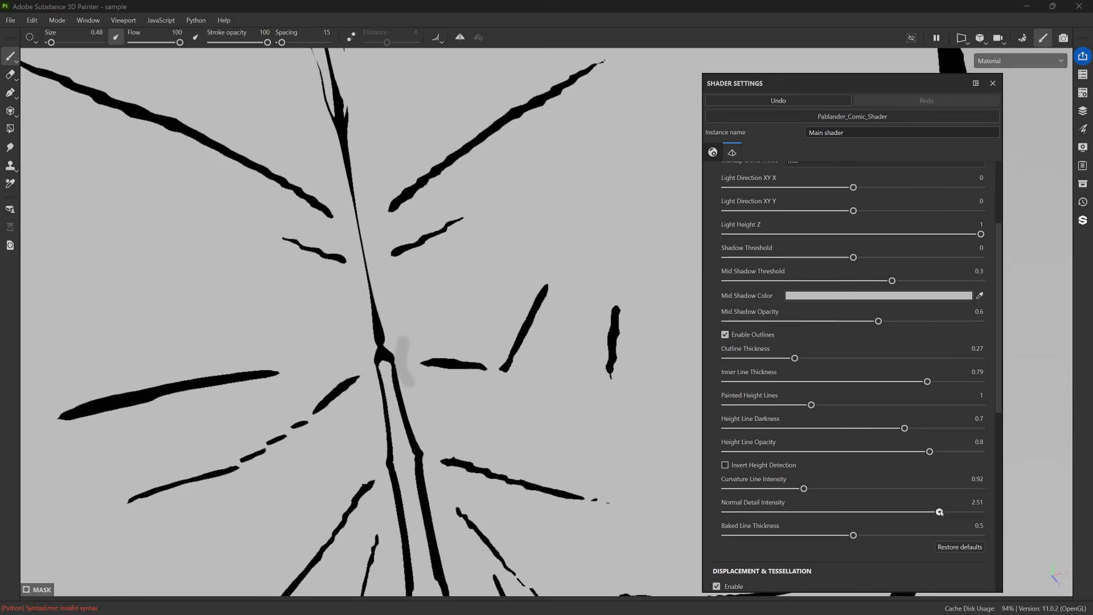
scroll(627, 439, down, 5)
scroll(490, 346, down, 5)
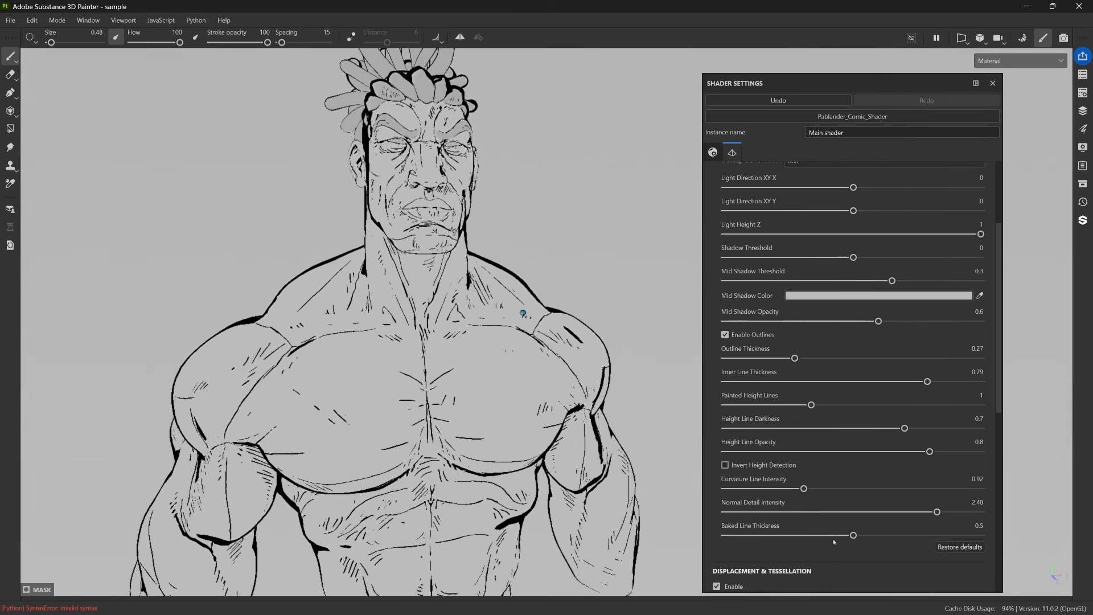
Vary the Baked Line Thickness to see its effect on the body lines and set it to 0.53.
click(783, 535)
drag(783, 535, 856, 535)
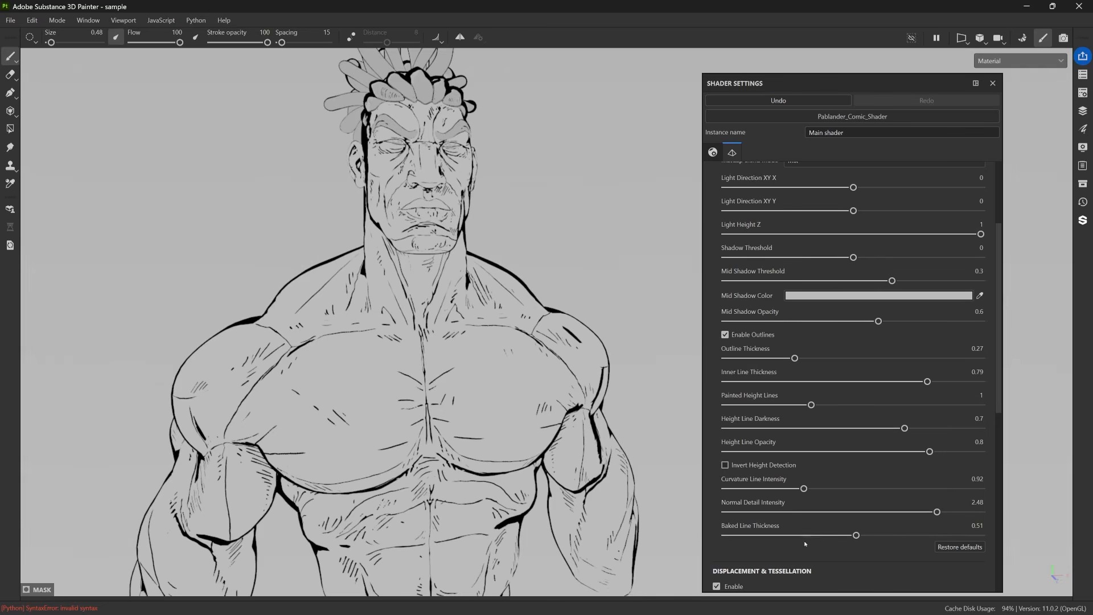
mouse_move(856, 535)
mouse_down()
mouse_move(800, 536)
mouse_move(862, 539)
mouse_up()
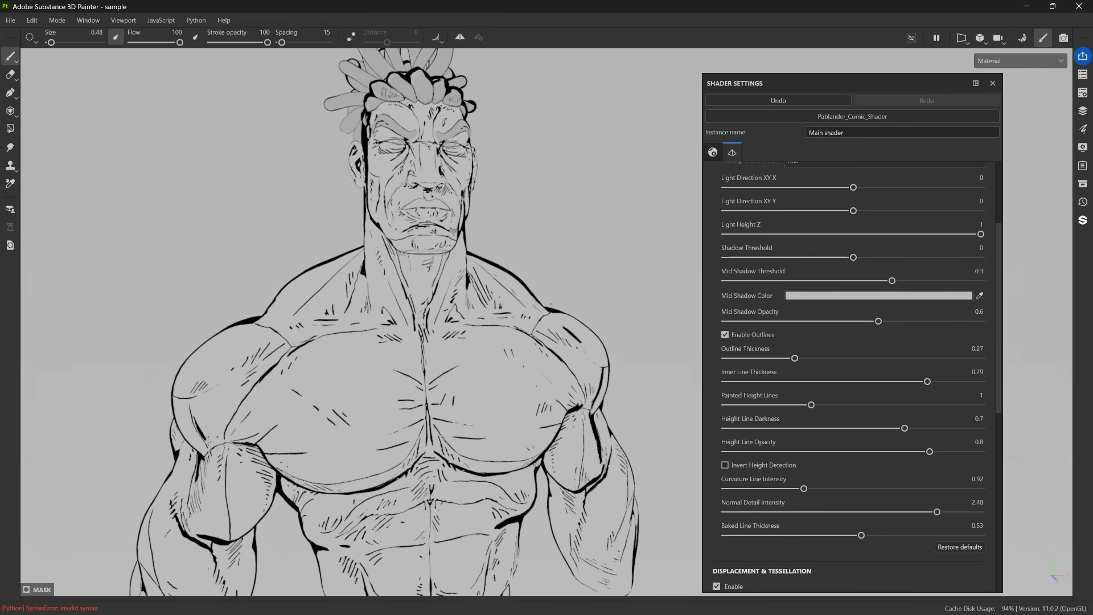
Return to the MatCap shader parameters and show the Assets library over the viewport.
scroll(830, 398, up, 4)
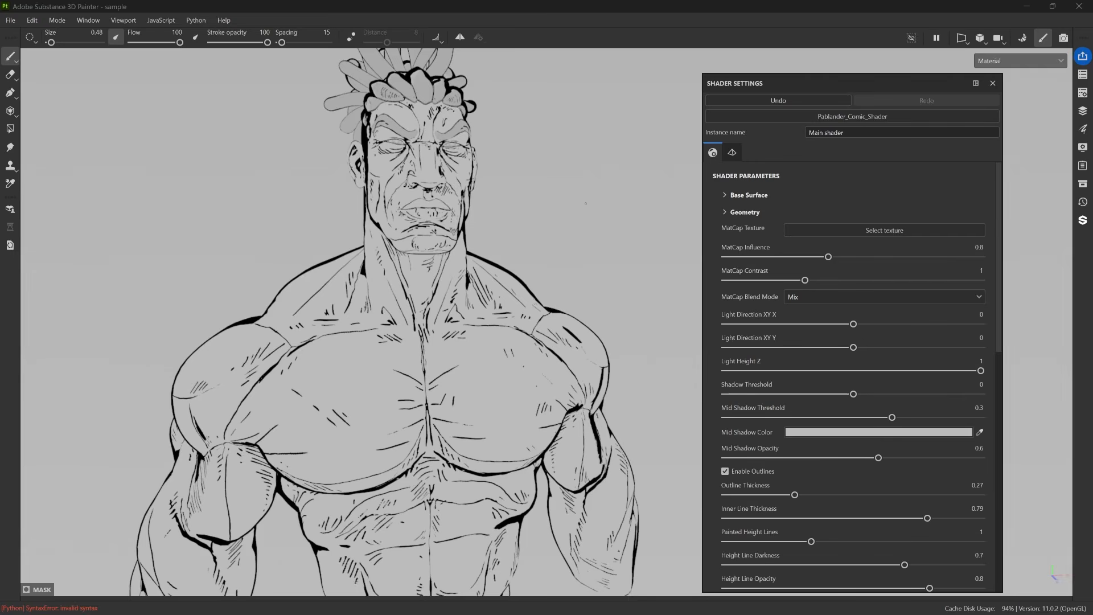
drag(1083, 183, 202, 126)
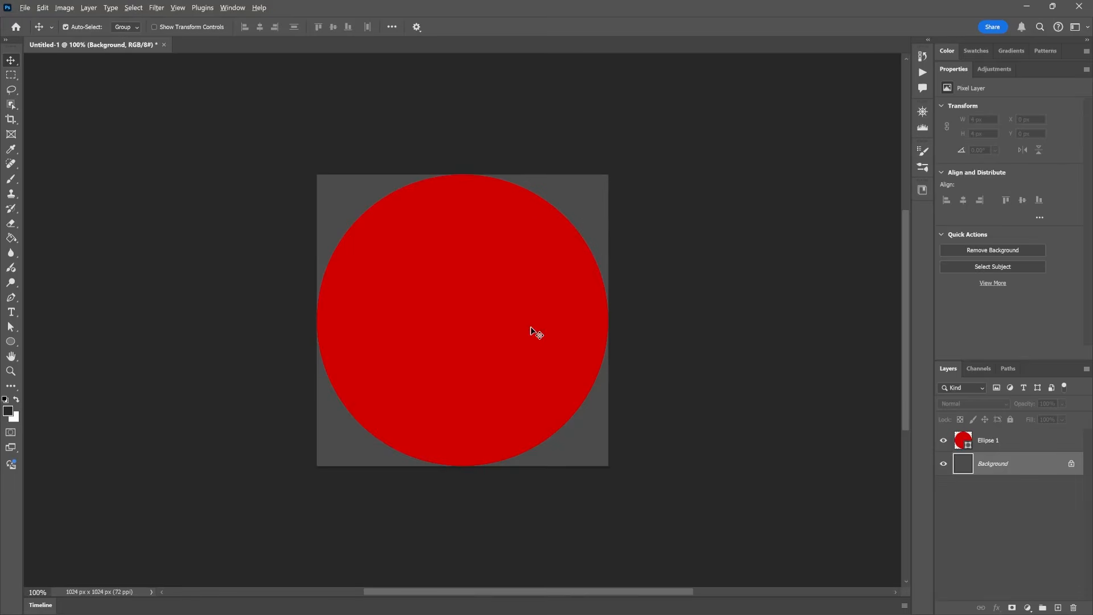
alt+scroll(537, 333, up, 2)
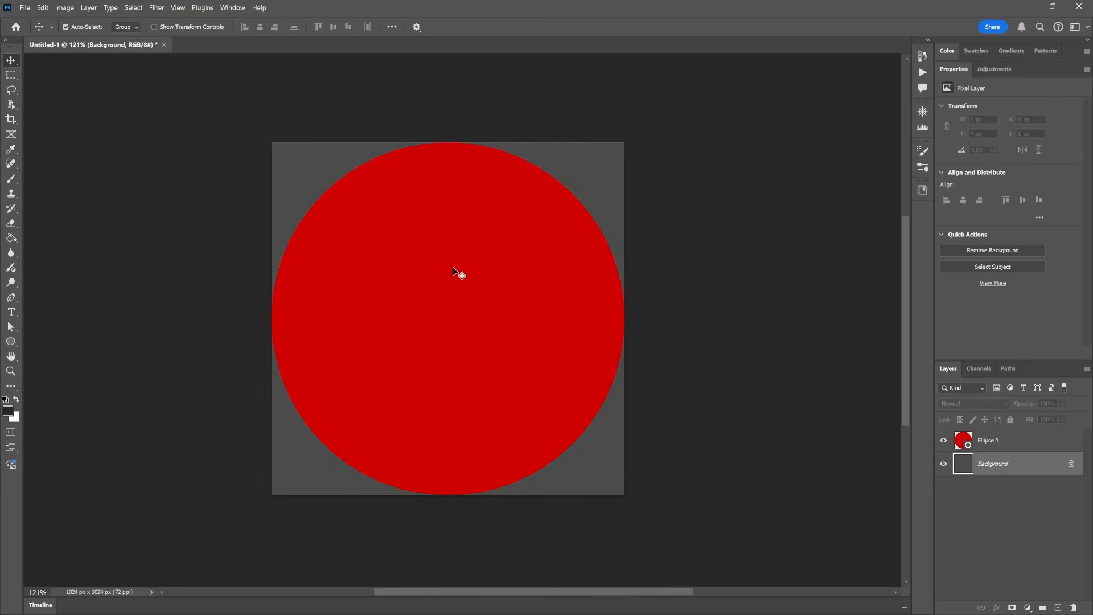
Switch to Photoshop, select the red circle layer and check the document's image size.
click(468, 253)
drag(445, 228, 490, 406)
key(ctrl+z)
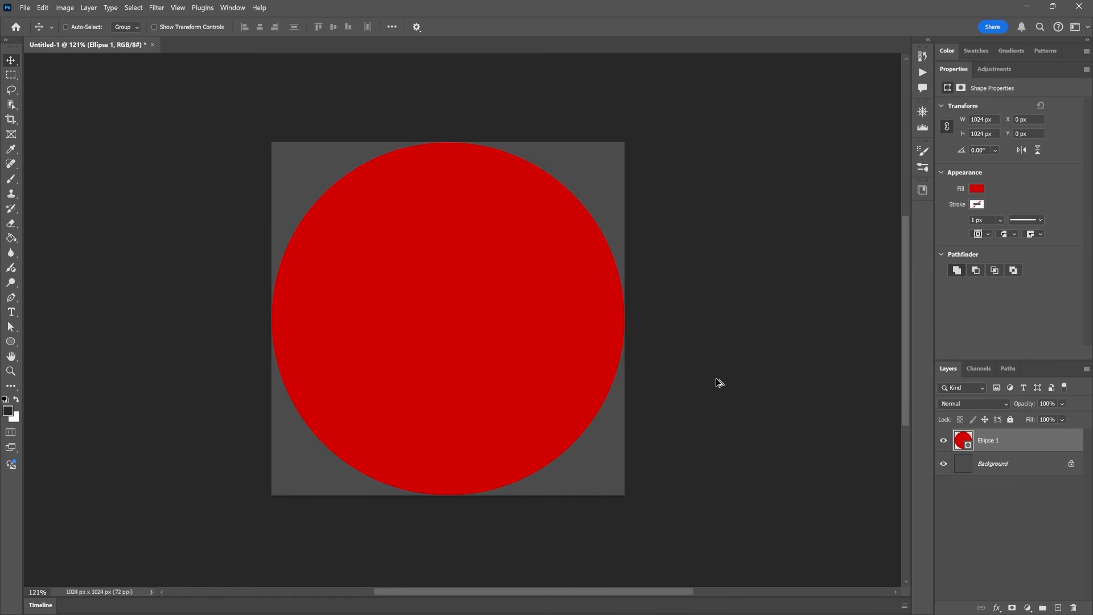
key(ctrl+alt+i)
key(Escape)
Duplicate the red circle layer and recolour the copy bright green.
key(ctrl+j)
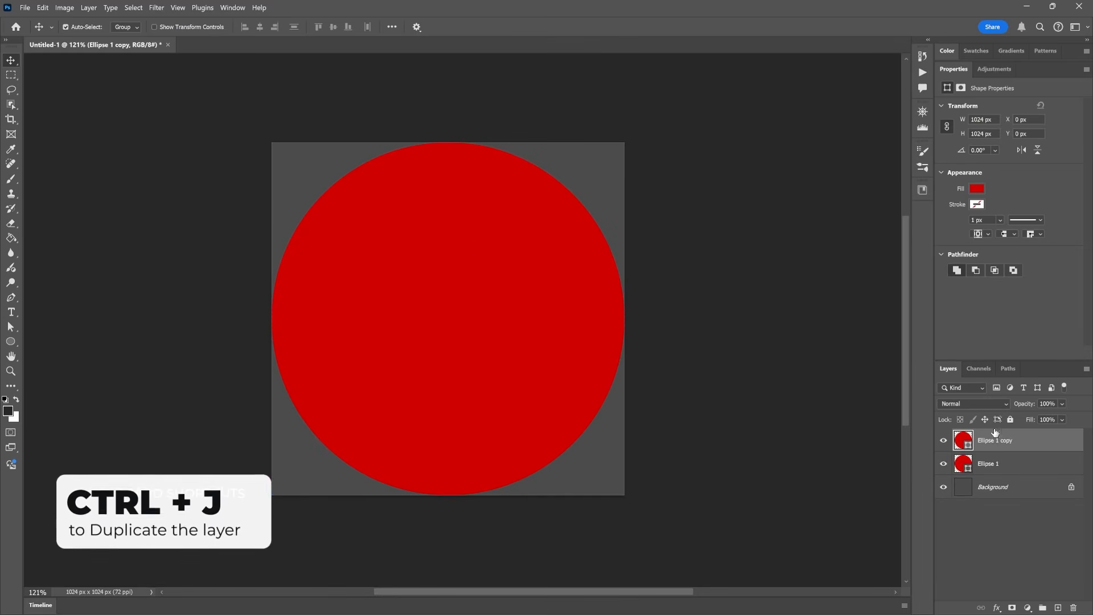
double_click(964, 441)
drag(760, 305, 762, 327)
click(860, 223)
Scale the green circle to about 900 × 854 px and move it up near the red circle's upper edge.
key(ctrl+t)
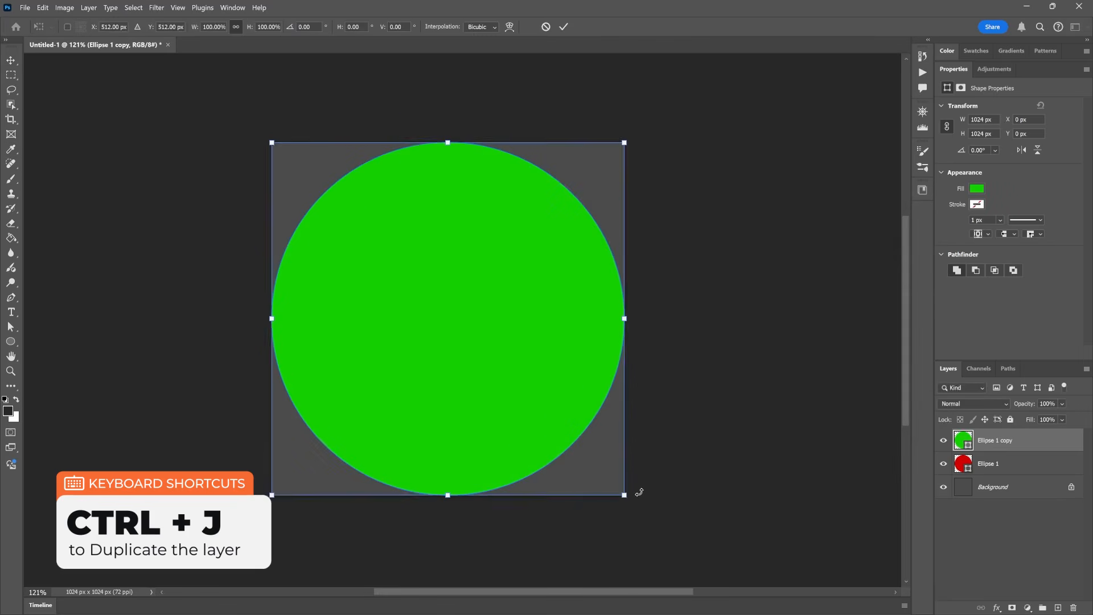
alt+drag(624, 494, 602, 466)
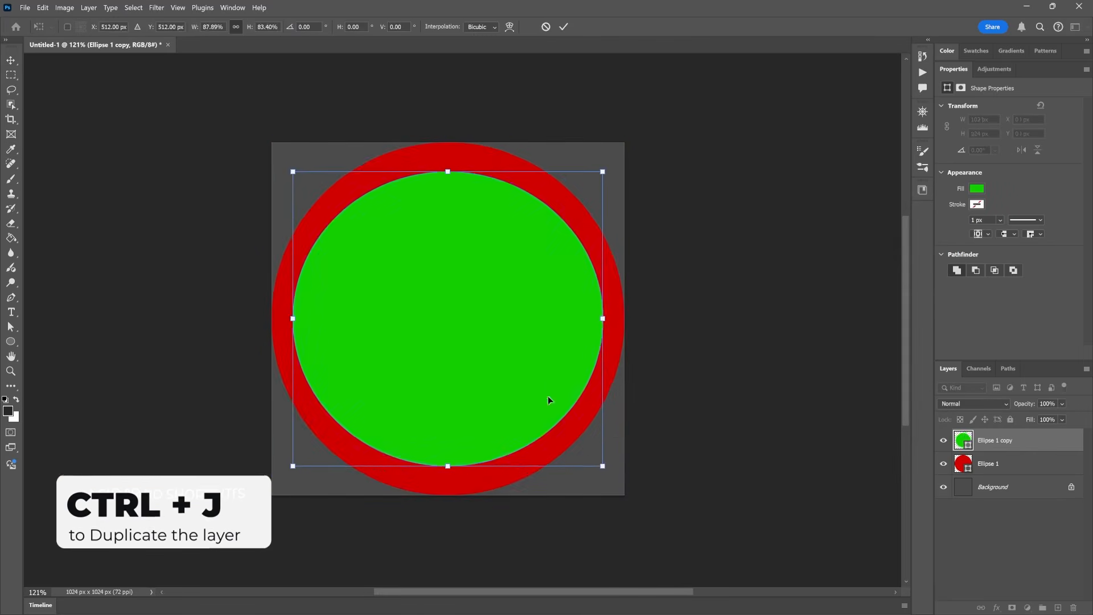
drag(500, 290, 496, 262)
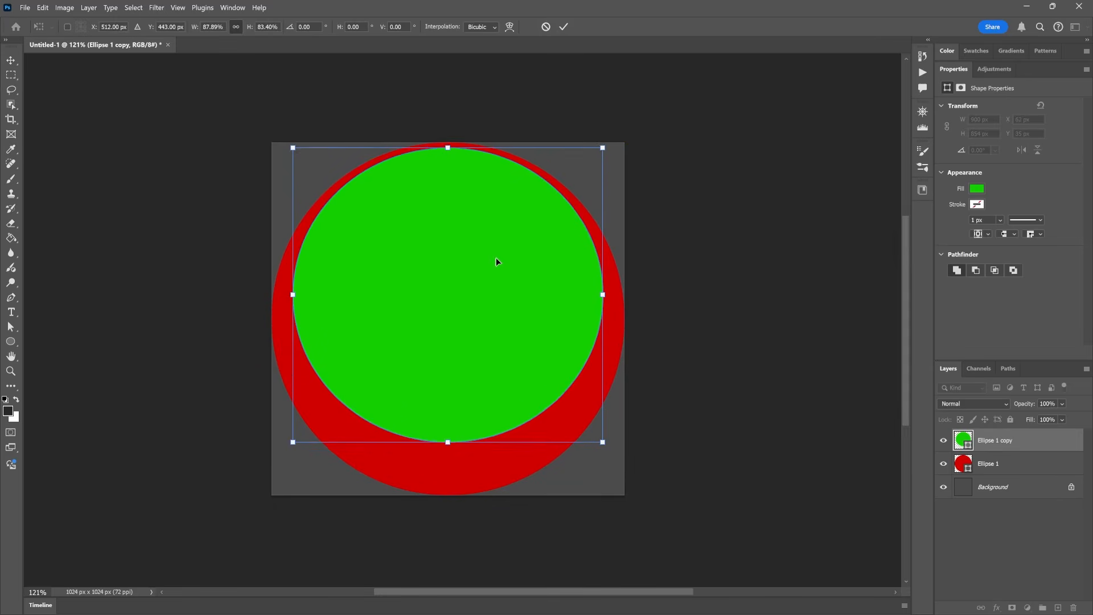
key(Return)
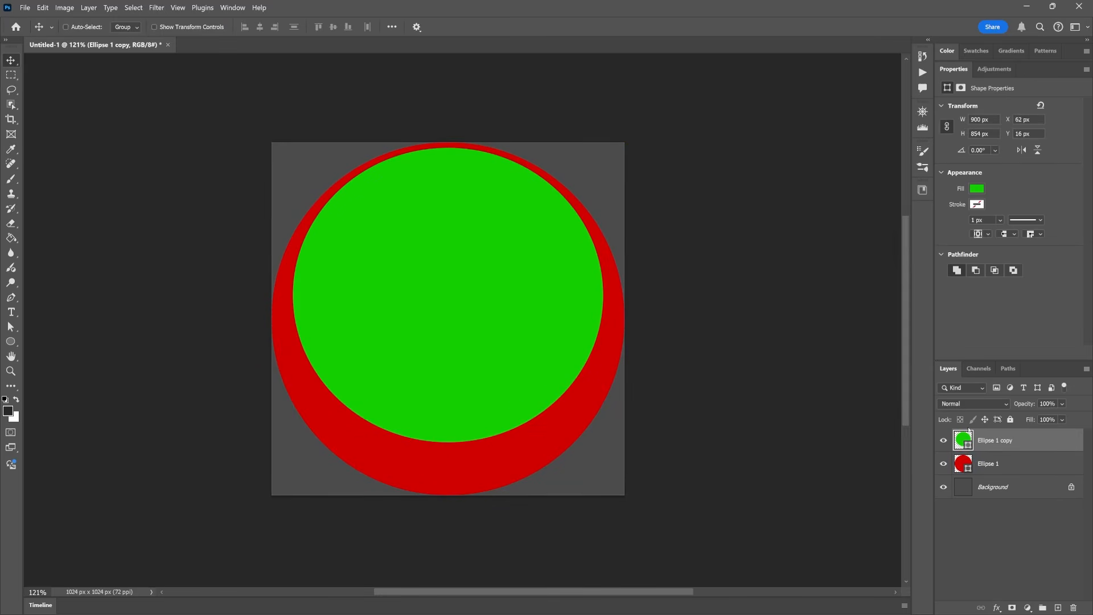
Duplicate the green ellipse layer and recolour the copy orange.
key(ctrl+j)
double_click(963, 440)
click(766, 357)
click(725, 249)
click(861, 223)
Shrink the orange ellipse to about 574 × 264 px, rotate it about -20° and place it as an upper-left highlight.
key(ctrl+t)
drag(599, 438, 464, 297)
drag(420, 243, 456, 262)
drag(535, 282, 519, 204)
drag(454, 310, 431, 252)
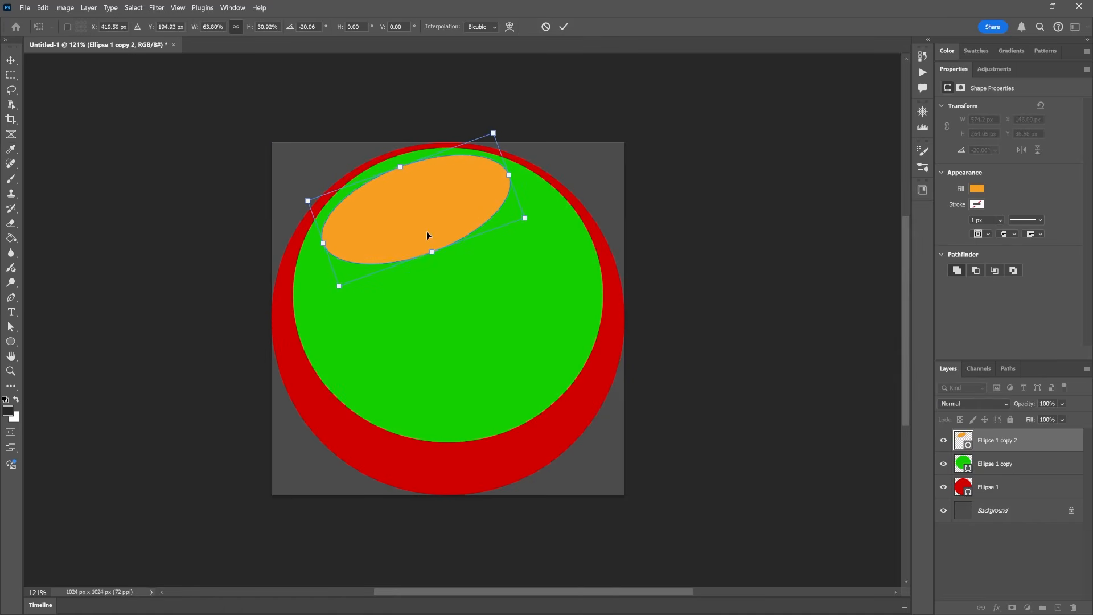
key(Return)
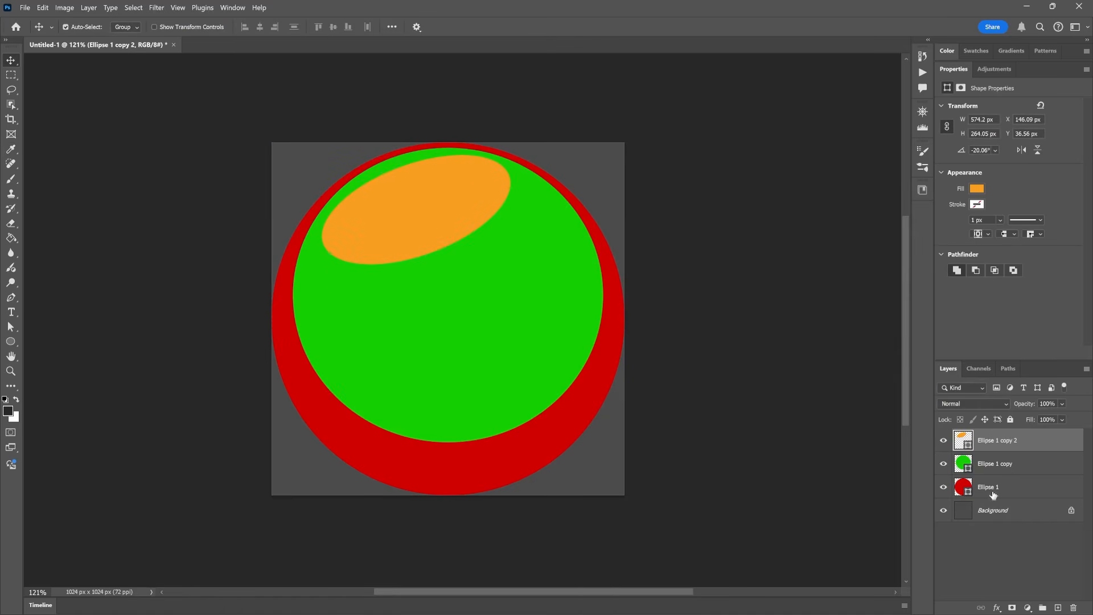
Duplicate the red circle layer and recolour the original circle beneath it blue.
click(993, 488)
key(ctrl+j)
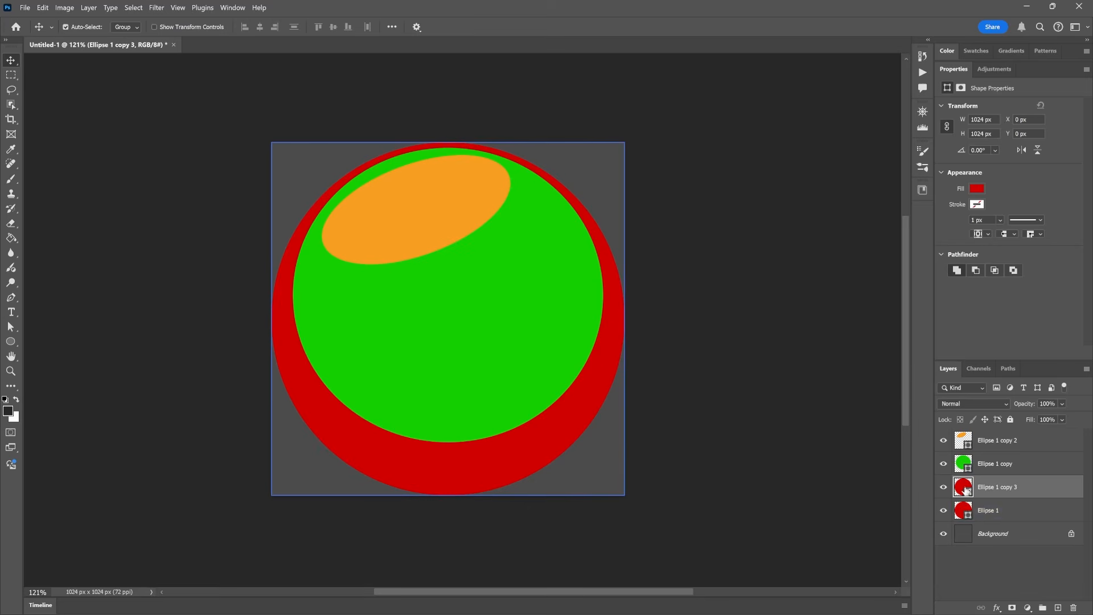
double_click(967, 512)
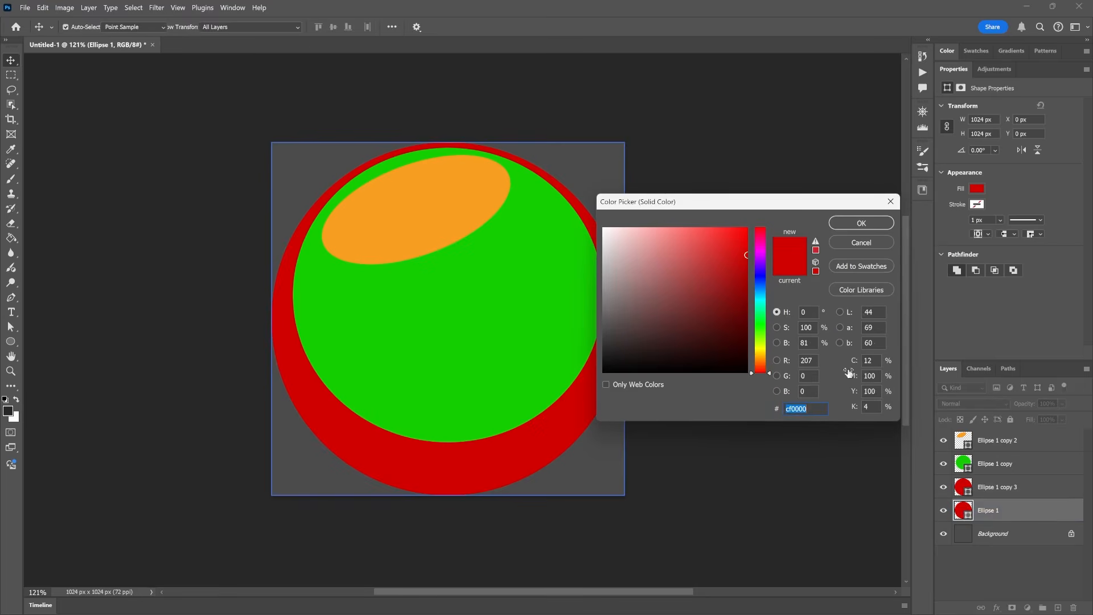
click(760, 273)
click(859, 222)
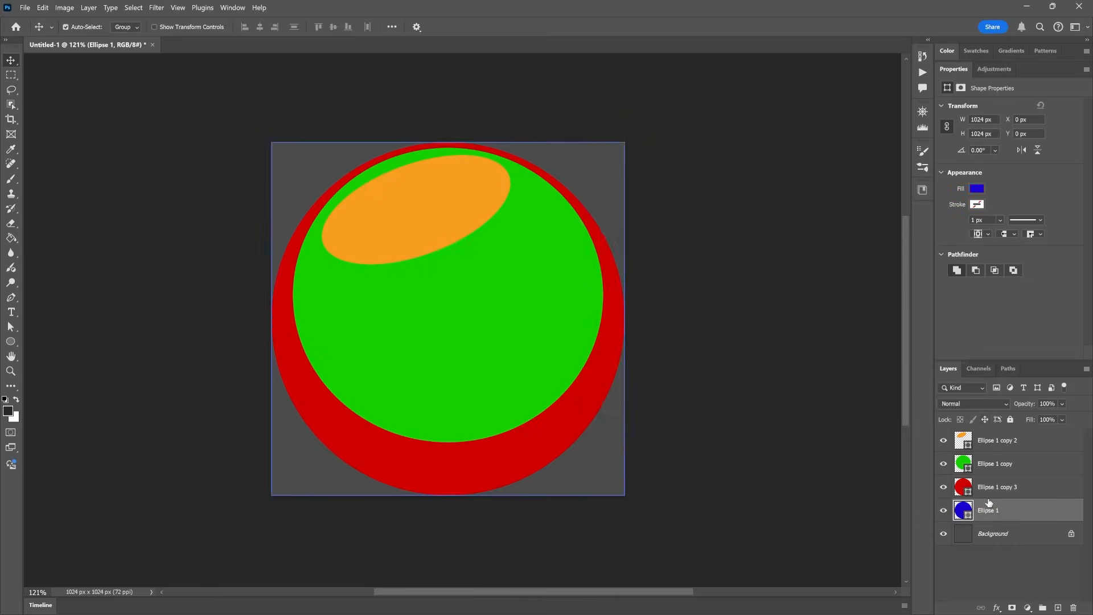
Scale the red circle copy to about 981 × 1001 px so a thin blue rim shows around its sides and lower edge.
click(988, 490)
key(ctrl+t)
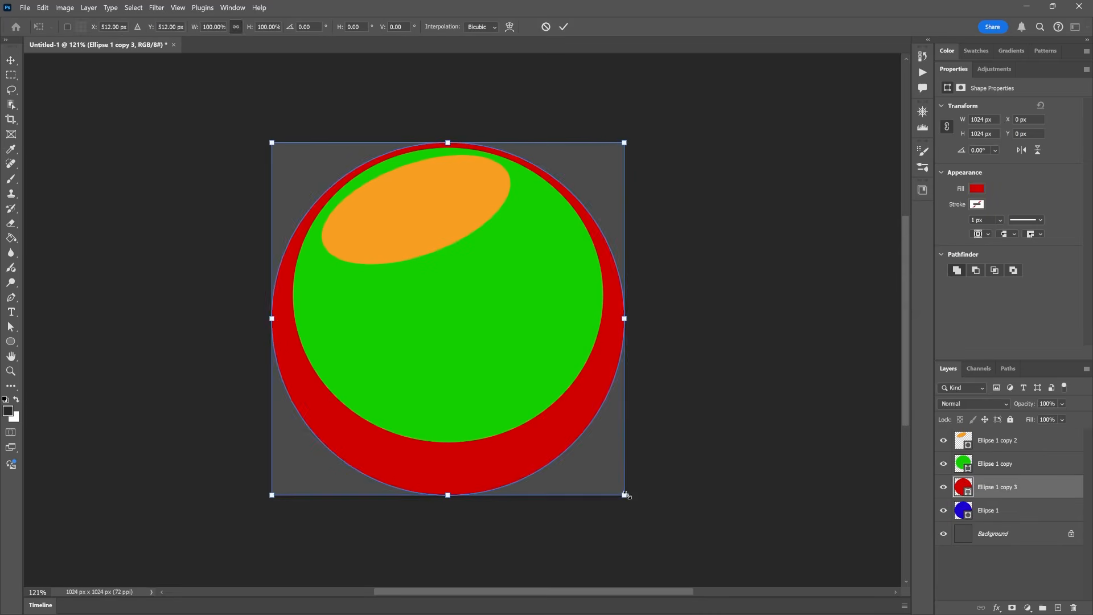
alt+drag(624, 495, 618, 494)
drag(448, 494, 448, 486)
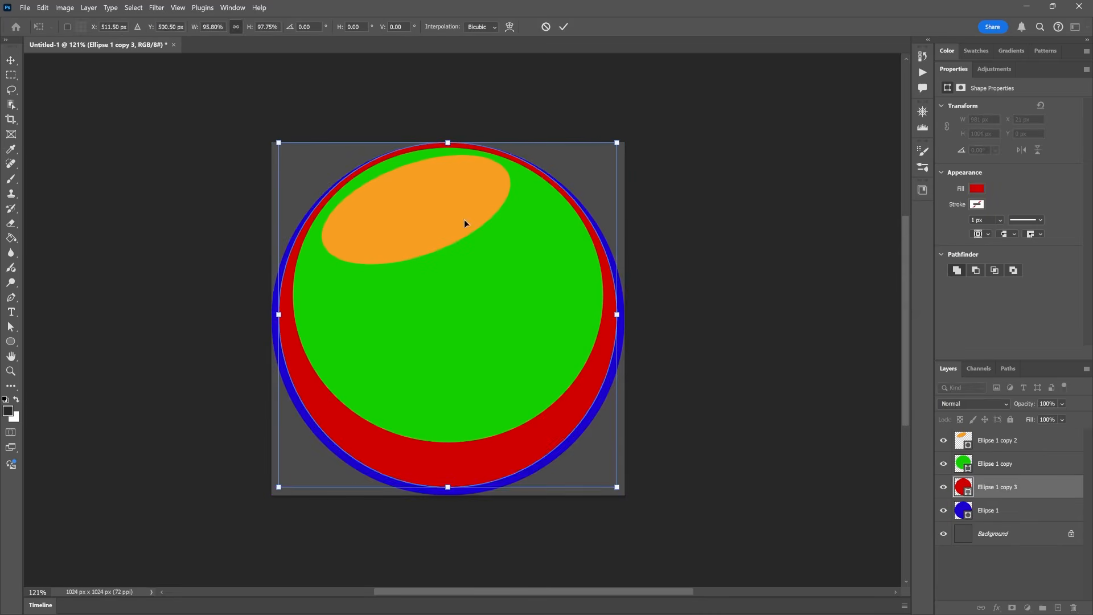
key(Return)
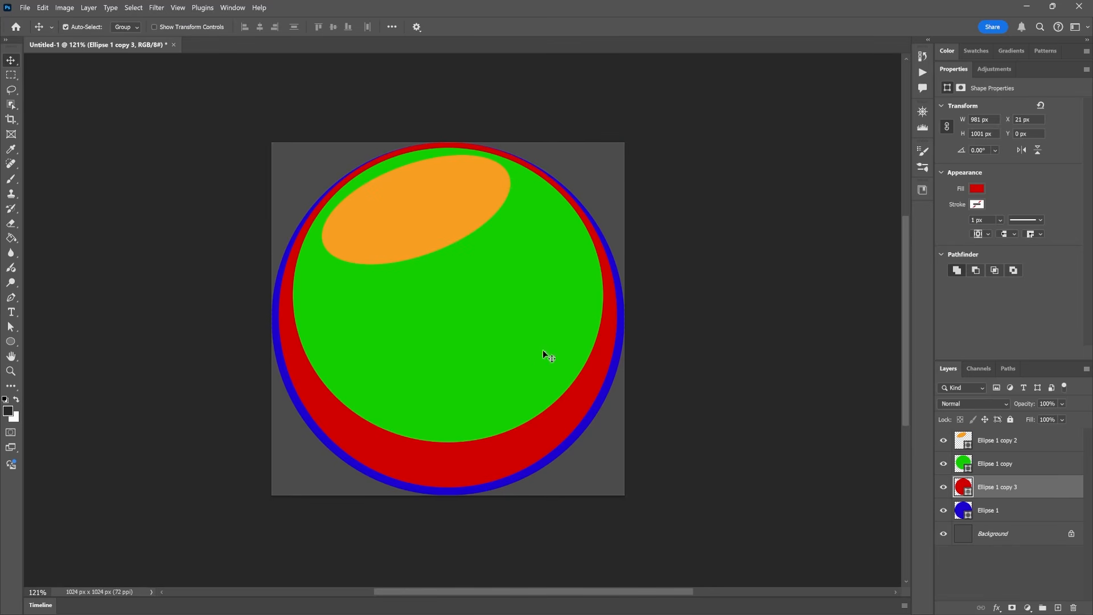
Recolour the green ellipse to a dark olive yellow.
click(966, 465)
double_click(966, 465)
drag(758, 351, 760, 357)
drag(741, 257, 761, 281)
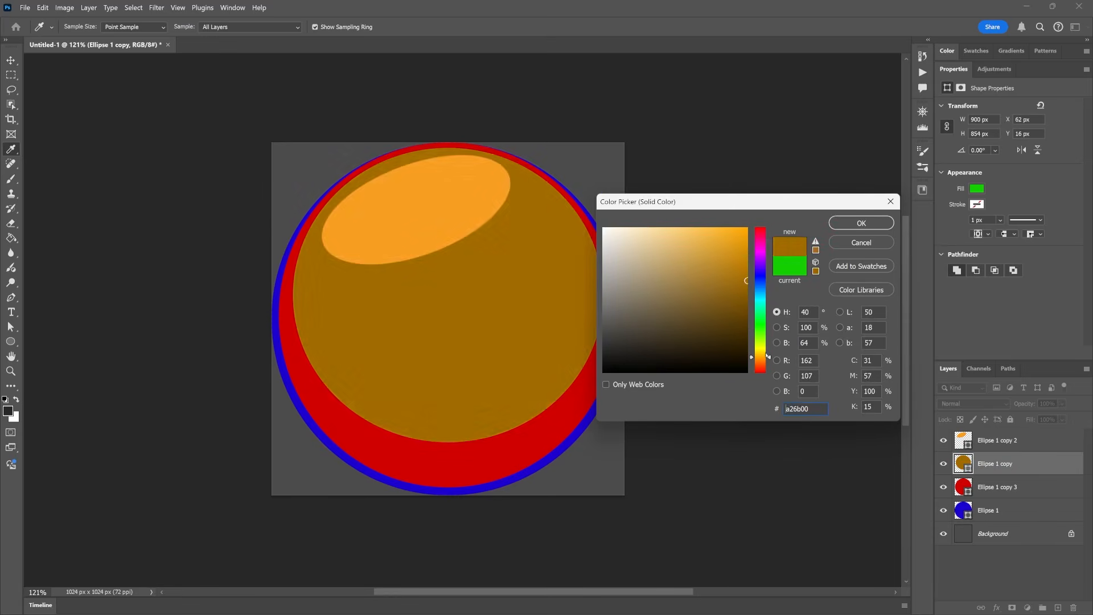
drag(768, 357, 767, 349)
click(861, 223)
key(v)
Recolour the orange highlight ellipse to pale yellow fff06c.
click(434, 220)
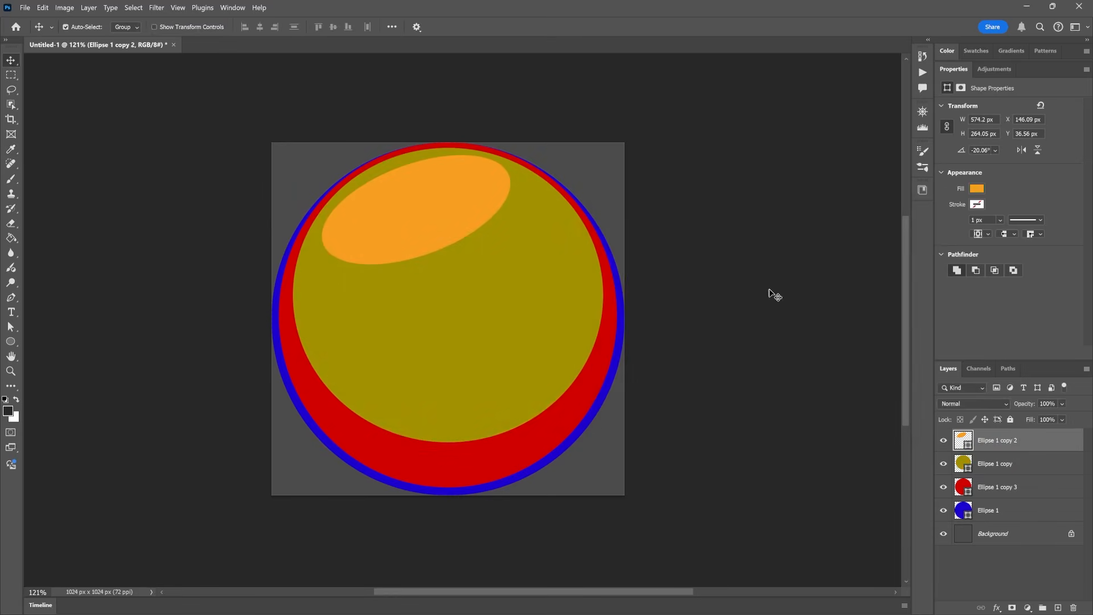
double_click(963, 440)
click(686, 228)
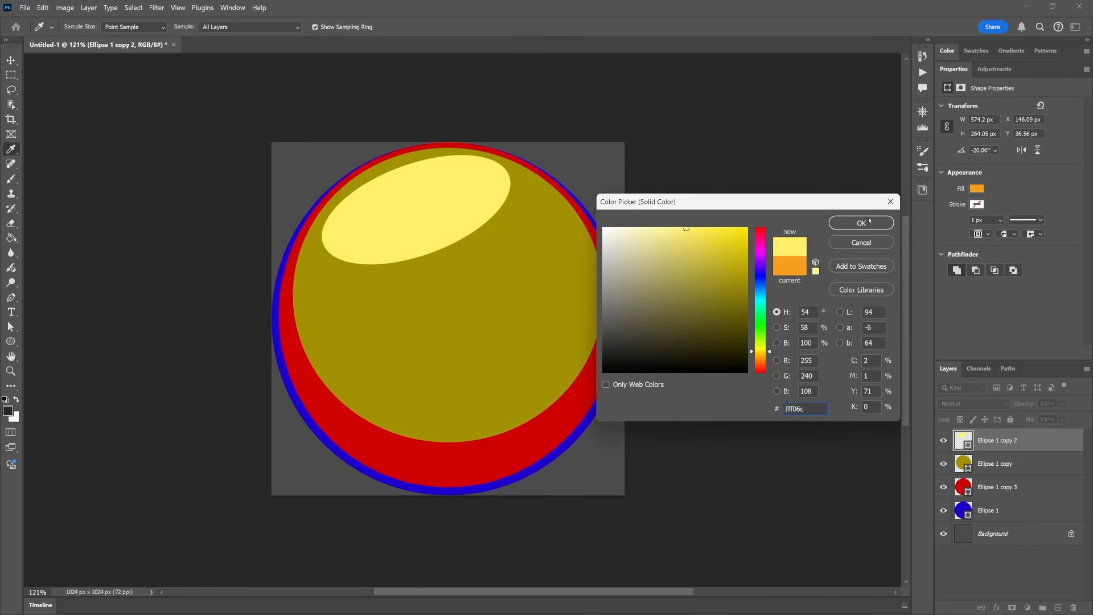
click(869, 222)
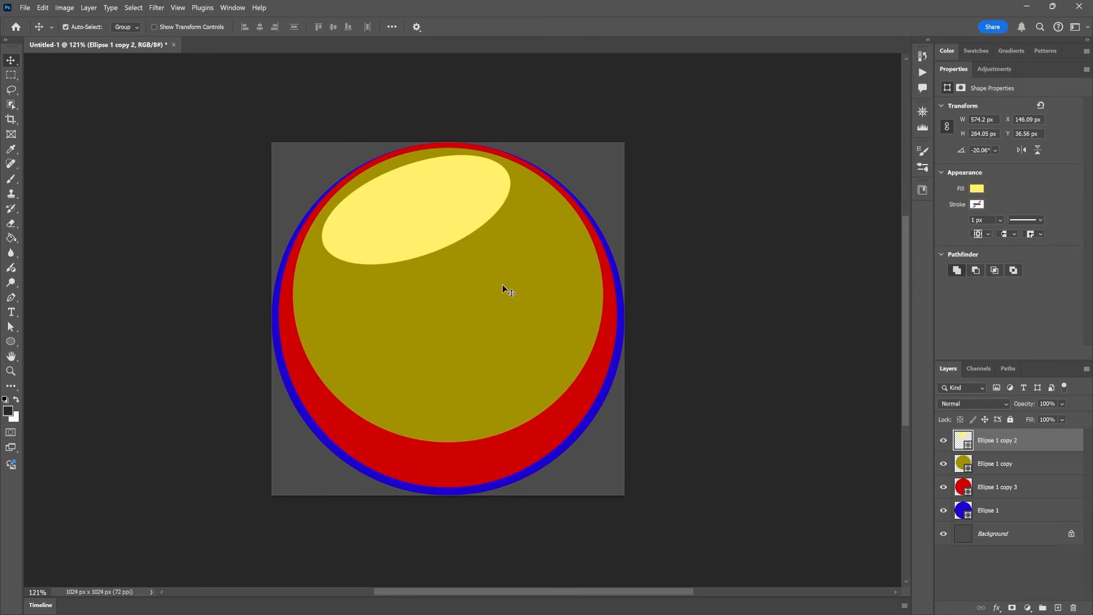
mouse_move(463, 319)
mouse_down()
mouse_move(468, 361)
mouse_move(456, 322)
mouse_up()
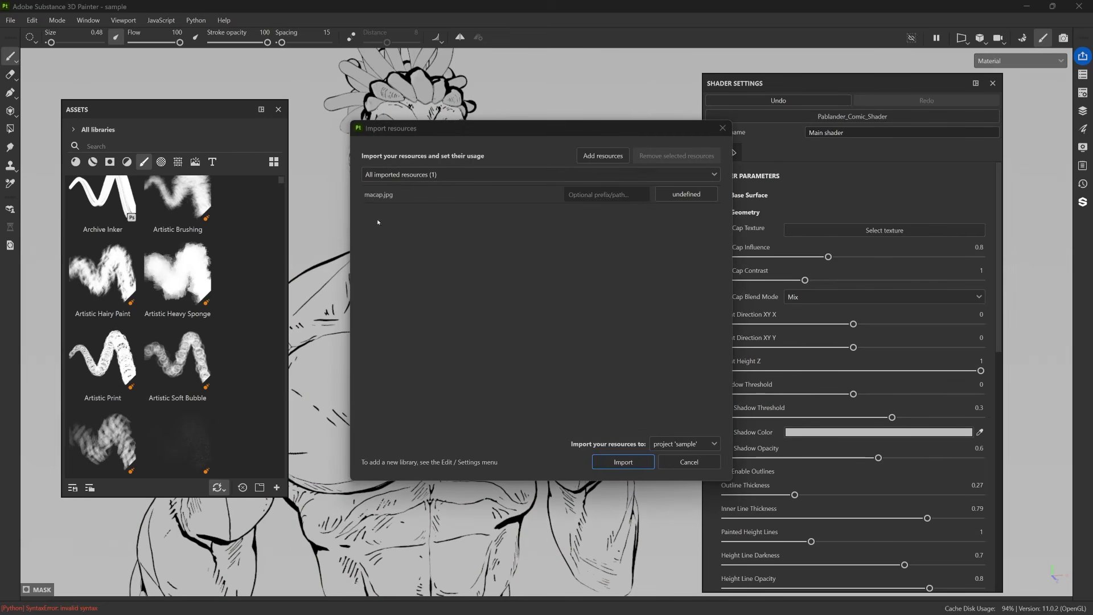
In Substance 3D Painter, import macap.jpg as a texture into the current session.
click(683, 195)
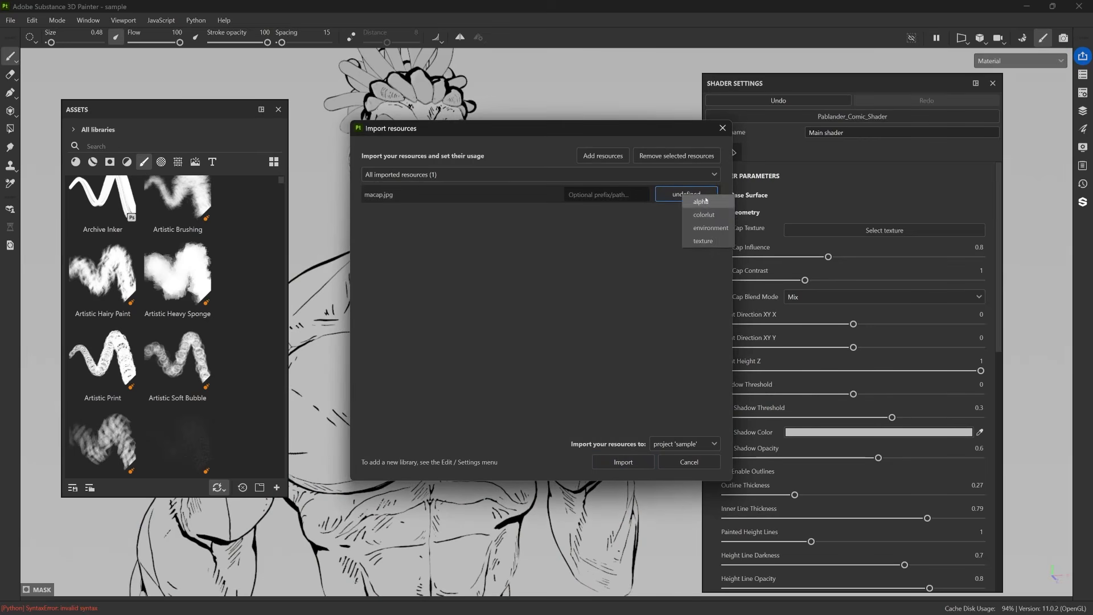
click(706, 241)
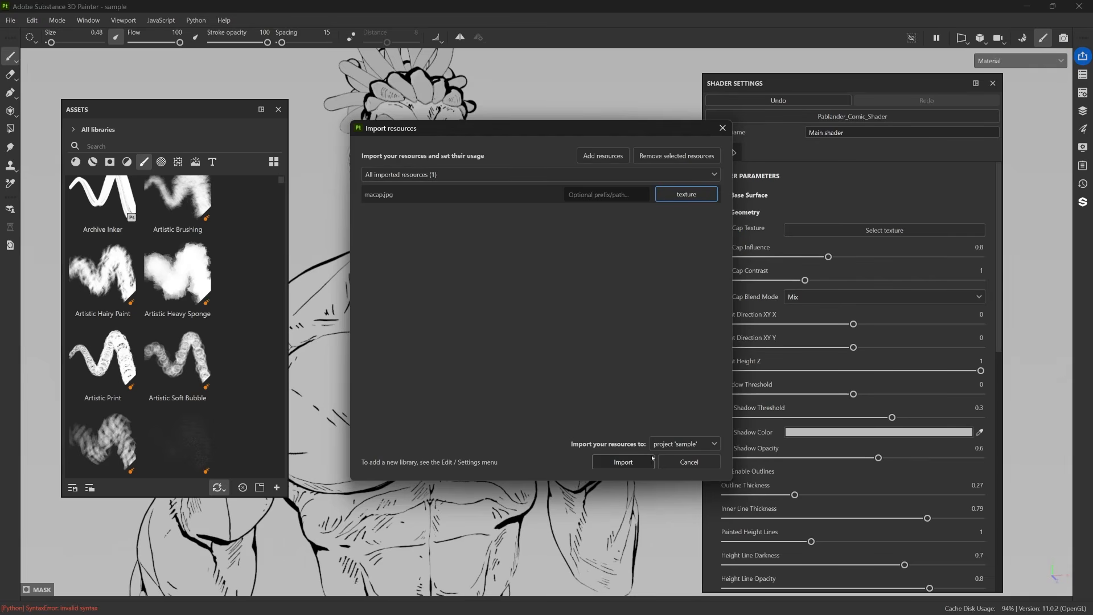
click(704, 444)
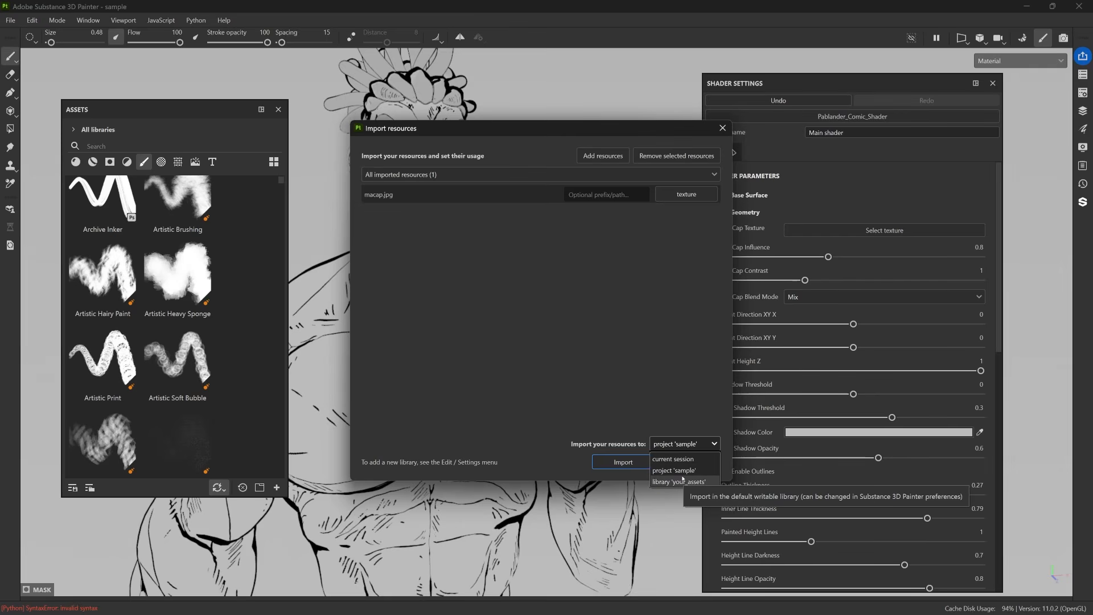
click(663, 459)
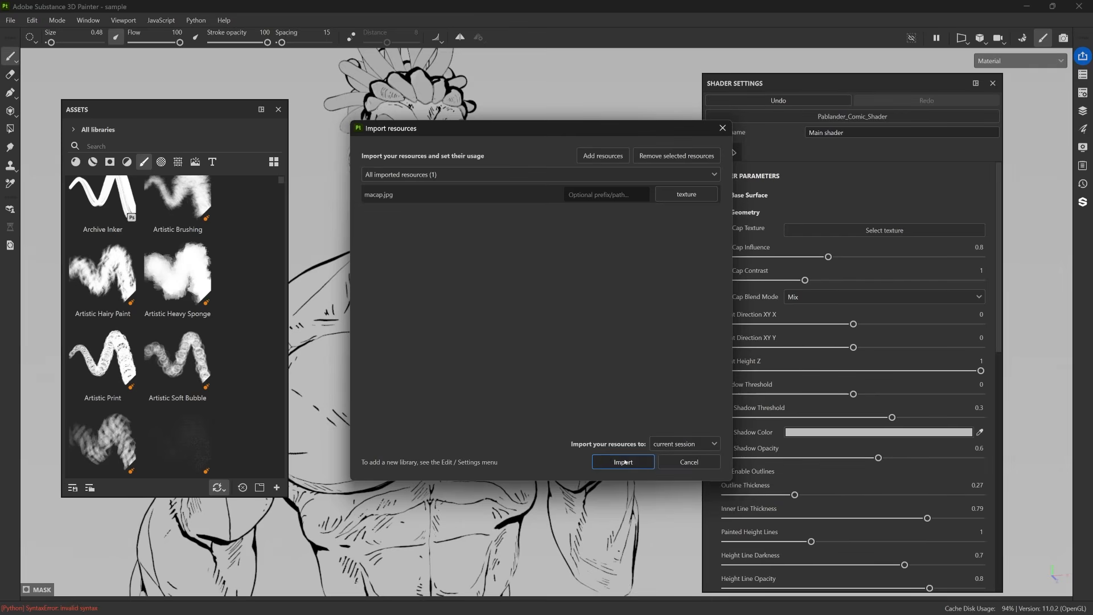
click(623, 462)
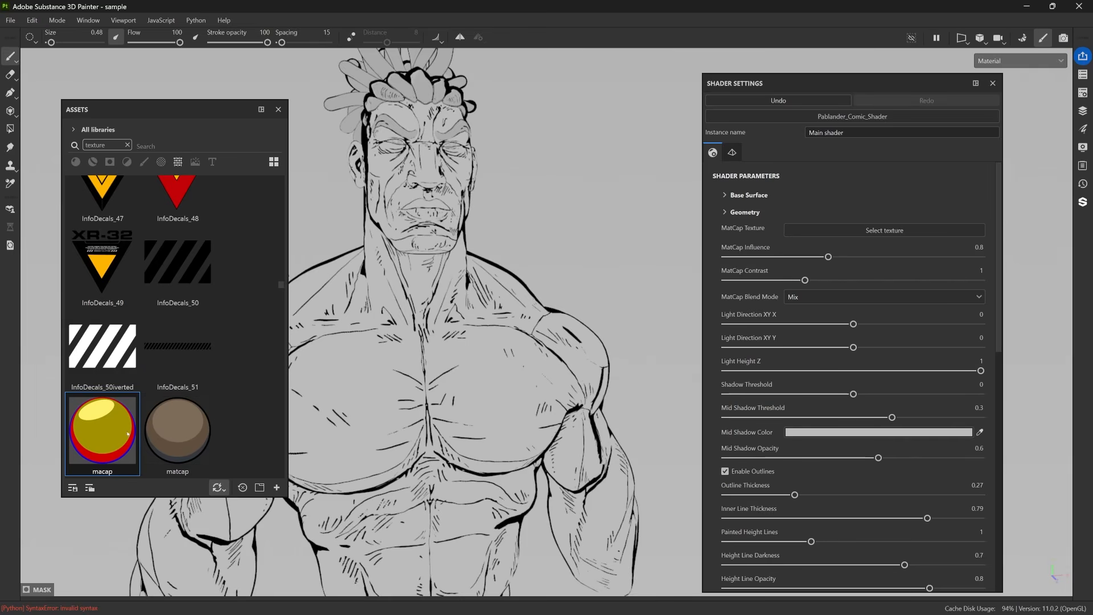
Close the asset library and assign the yellow-and-red MatCap texture to the shader's MatCap Texture slot.
click(279, 109)
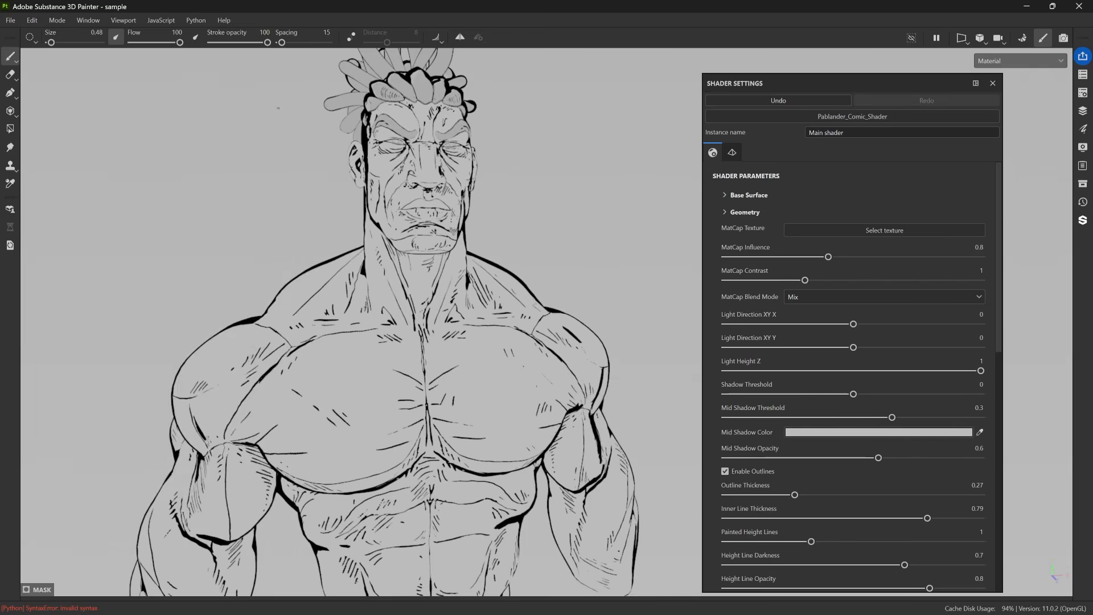
click(870, 231)
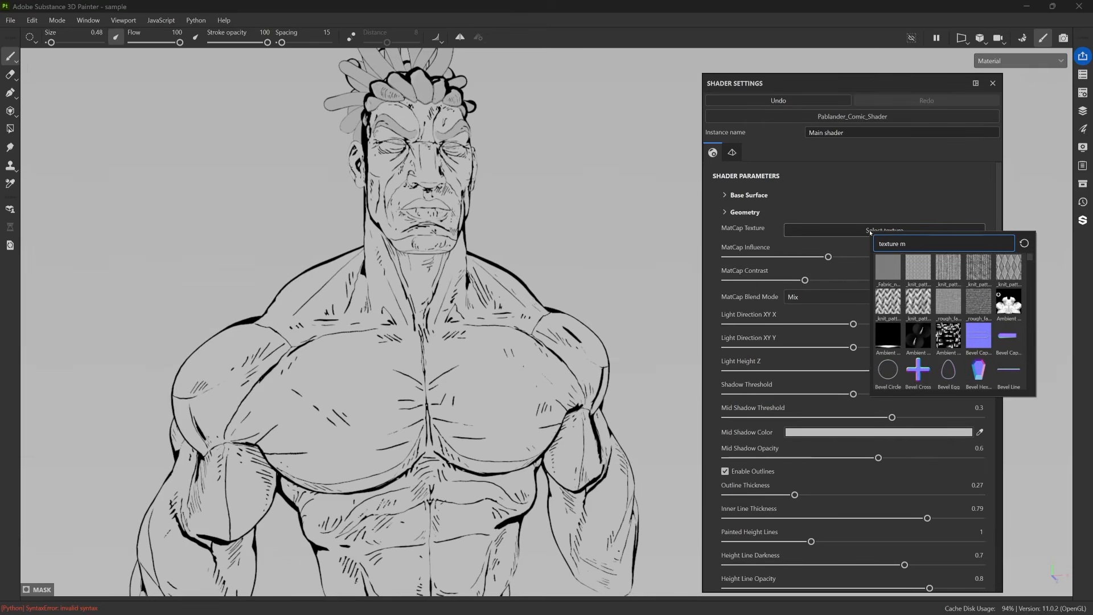
text(texture mata)
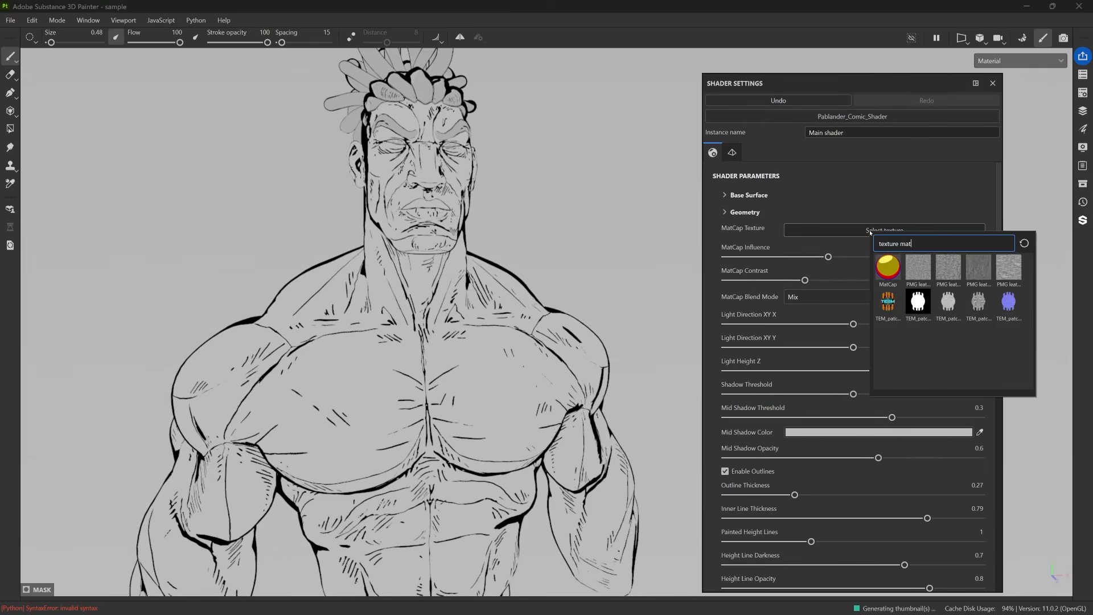
click(888, 269)
alt+drag(502, 207, 560, 241)
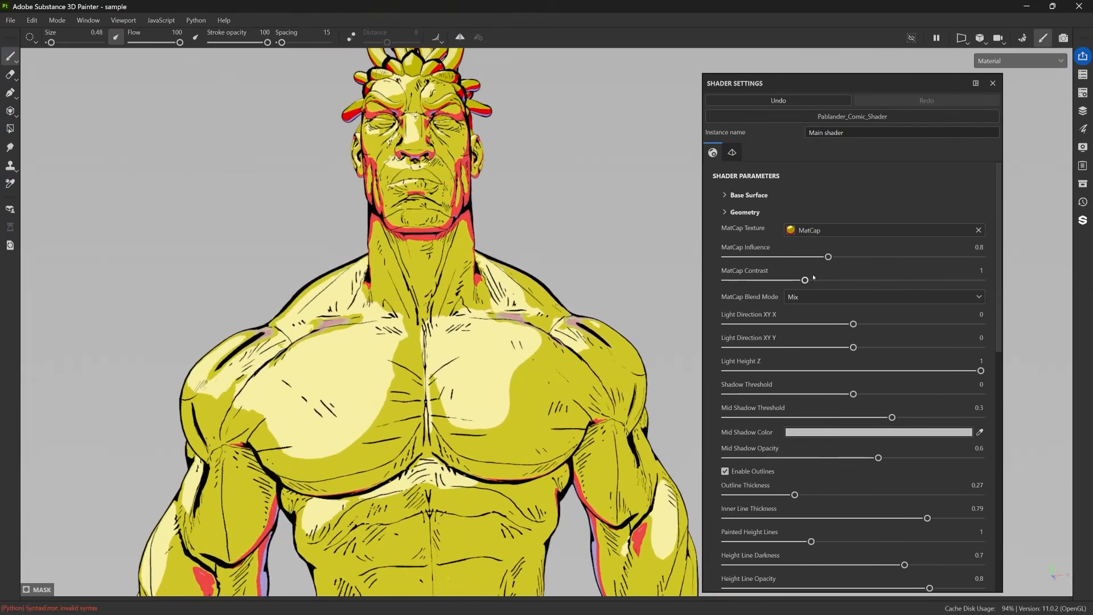
alt+drag(634, 349, 656, 361)
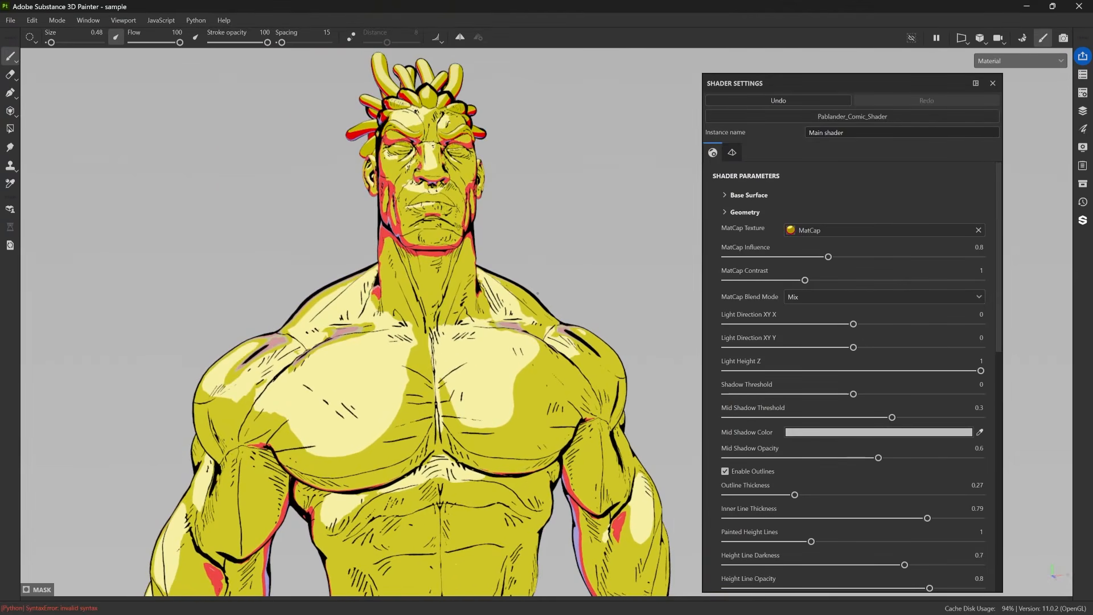
alt+drag(617, 200, 639, 215)
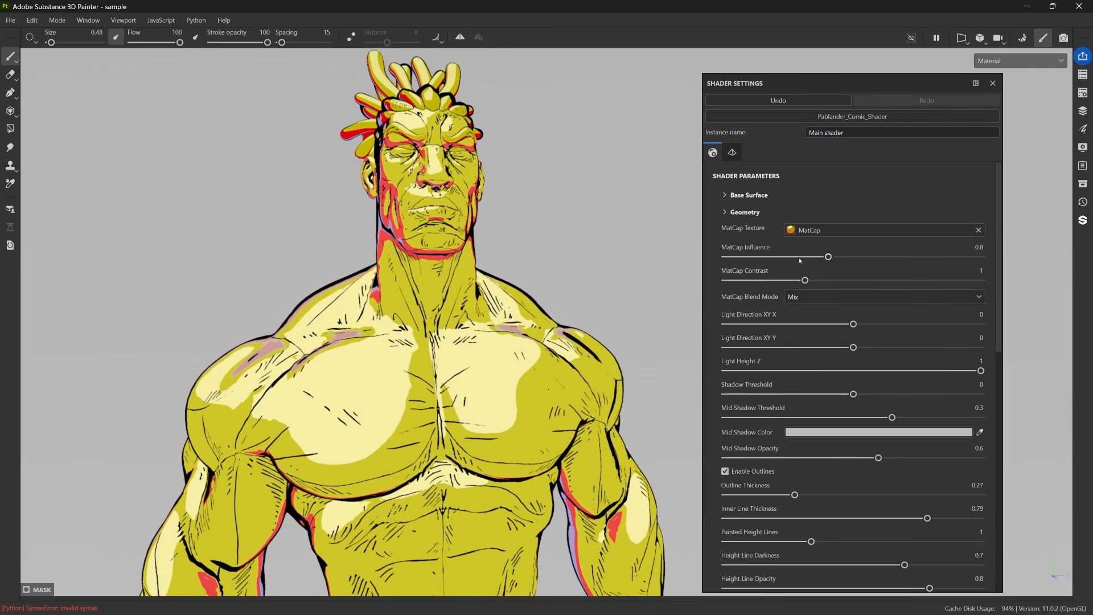
Raise the shader's MatCap Influence to 2 and its MatCap Contrast to 1.23.
mouse_move(829, 257)
mouse_down()
mouse_move(976, 257)
mouse_move(818, 257)
mouse_move(981, 256)
mouse_up()
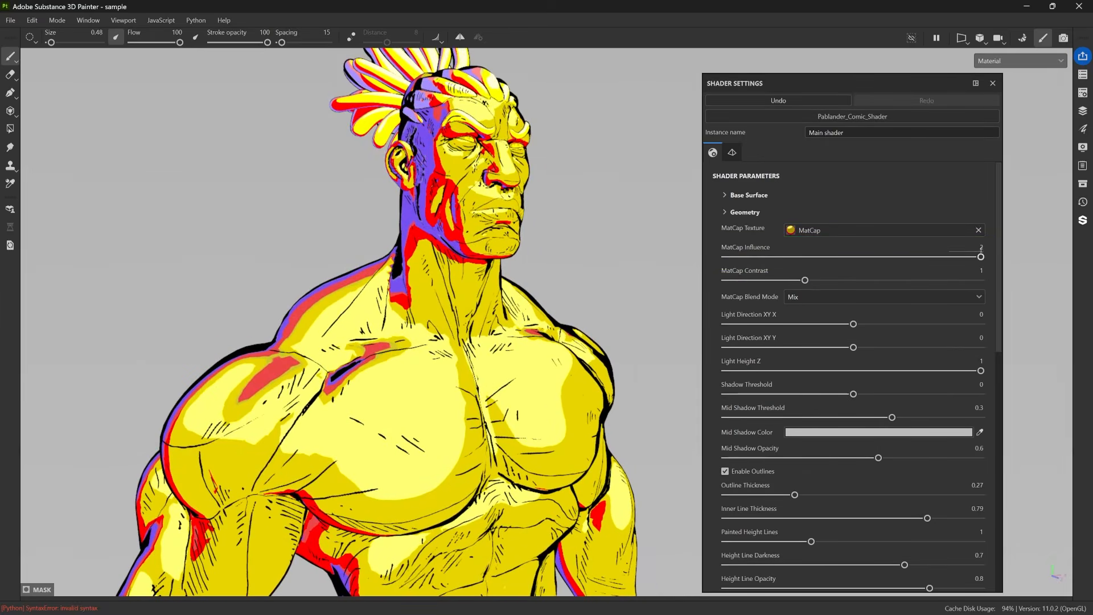
mouse_move(980, 258)
mouse_down()
mouse_move(880, 258)
mouse_move(998, 258)
mouse_move(813, 260)
mouse_move(1012, 265)
mouse_up()
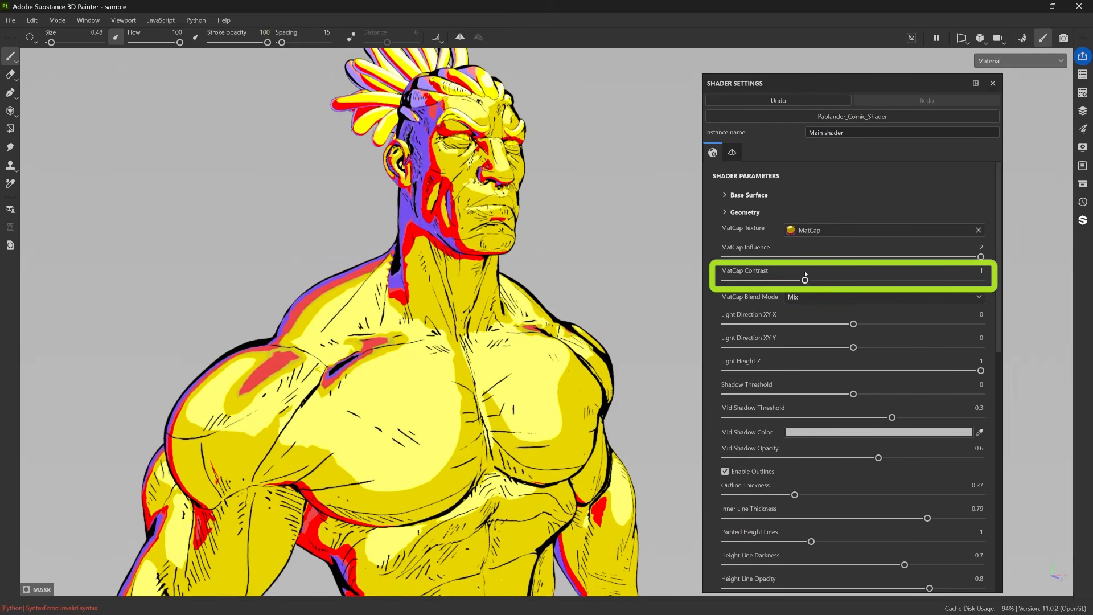
mouse_move(805, 280)
mouse_down()
mouse_move(941, 280)
mouse_move(774, 280)
mouse_move(858, 281)
mouse_move(825, 280)
mouse_up()
Set both MatCap Contrast and MatCap Influence to 1.
click(977, 270)
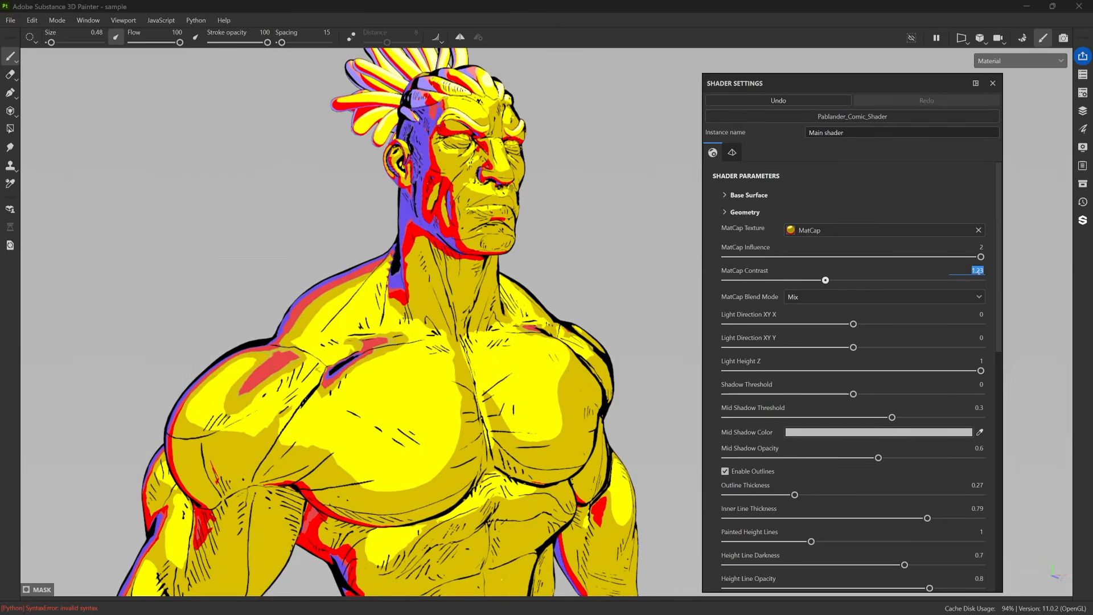
text(1)
key(Return)
click(981, 247)
text(1)
key(Return)
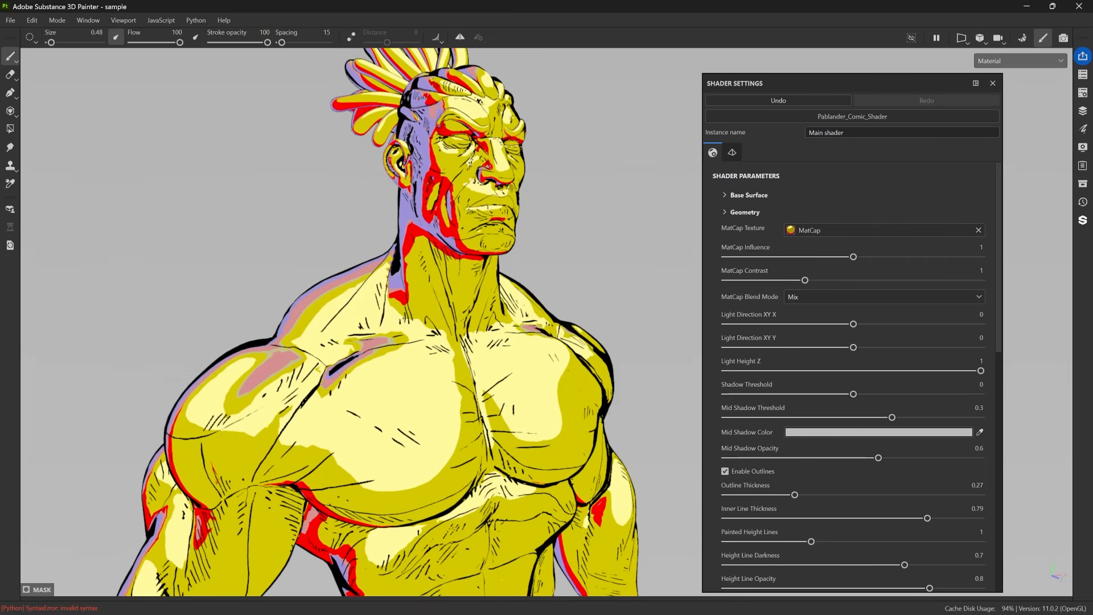
Try the Multiply and Soft Light options for the MatCap Blend Mode and return it to Mix.
click(818, 296)
click(815, 325)
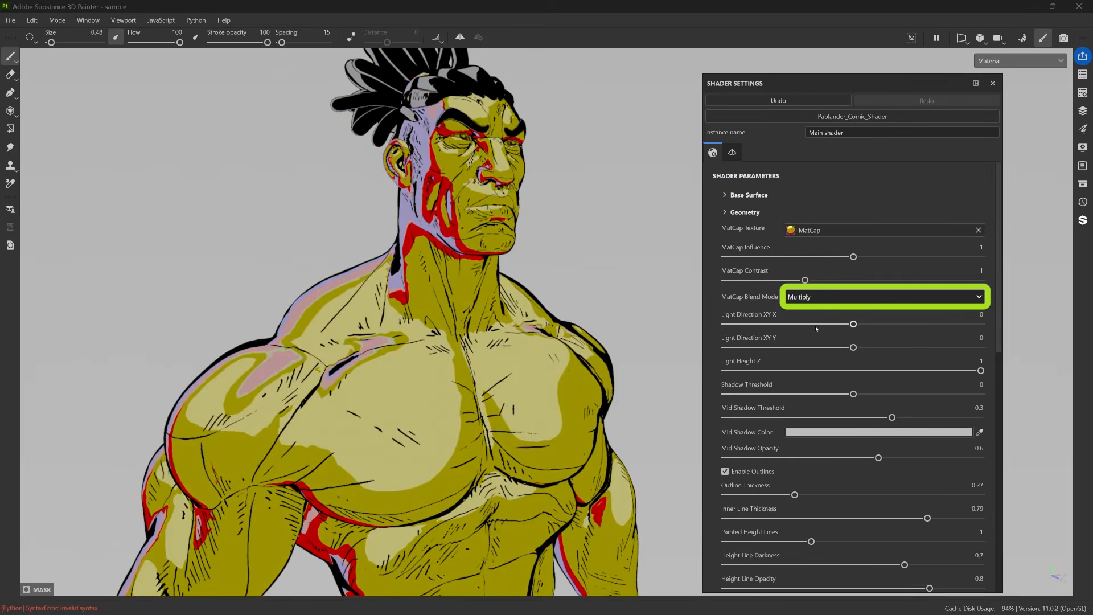
key(Down)
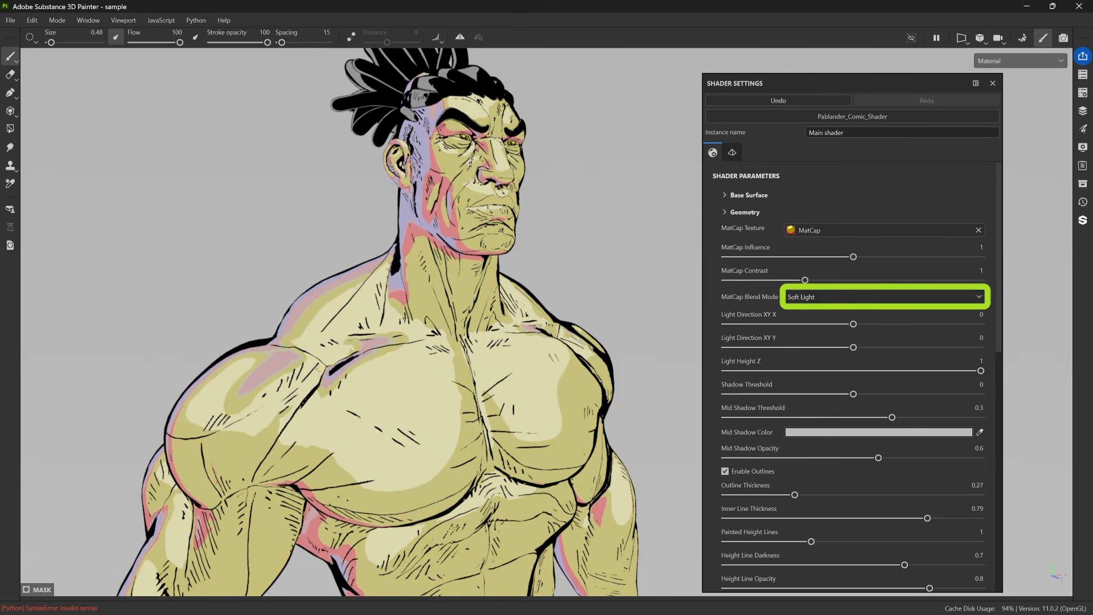
click(817, 296)
click(822, 314)
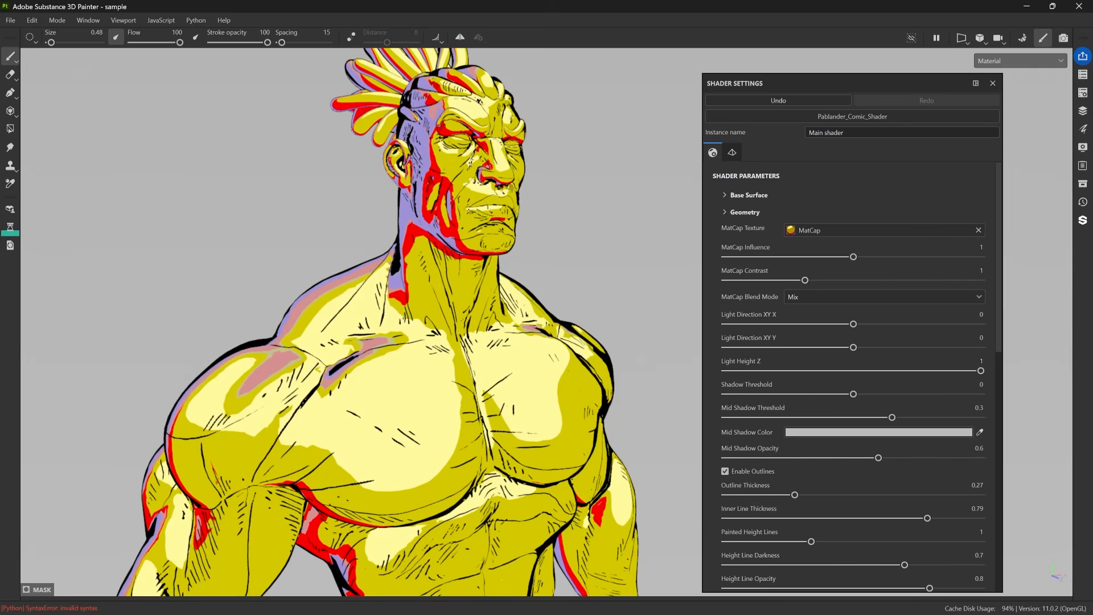
Remove the MatCap texture from the shader and lower MatCap Influence to 0.
click(979, 230)
drag(857, 256, 643, 257)
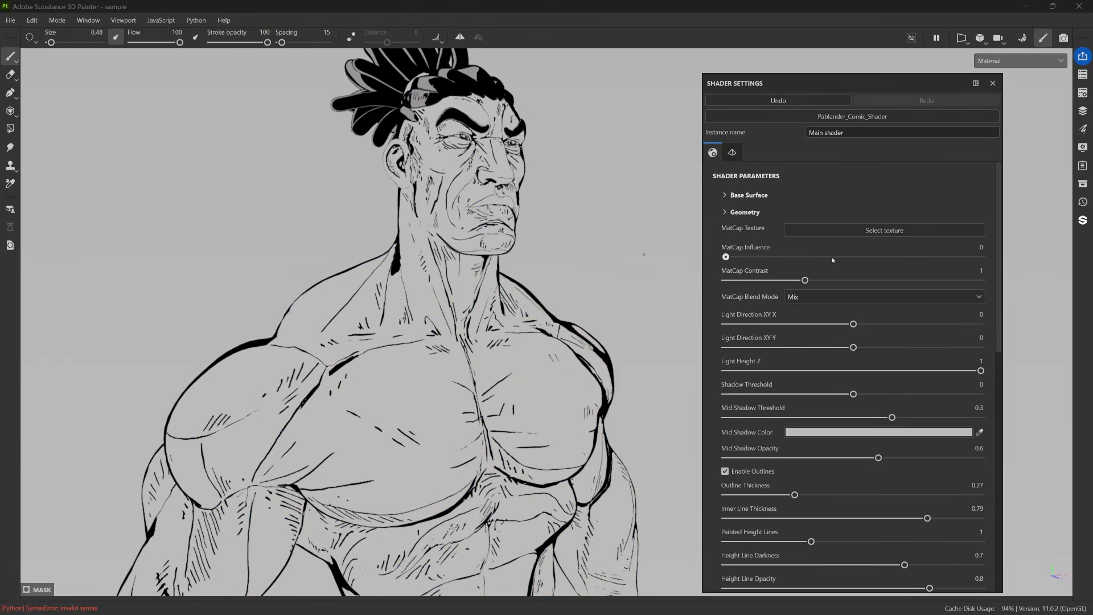
alt+drag(547, 130, 540, 149)
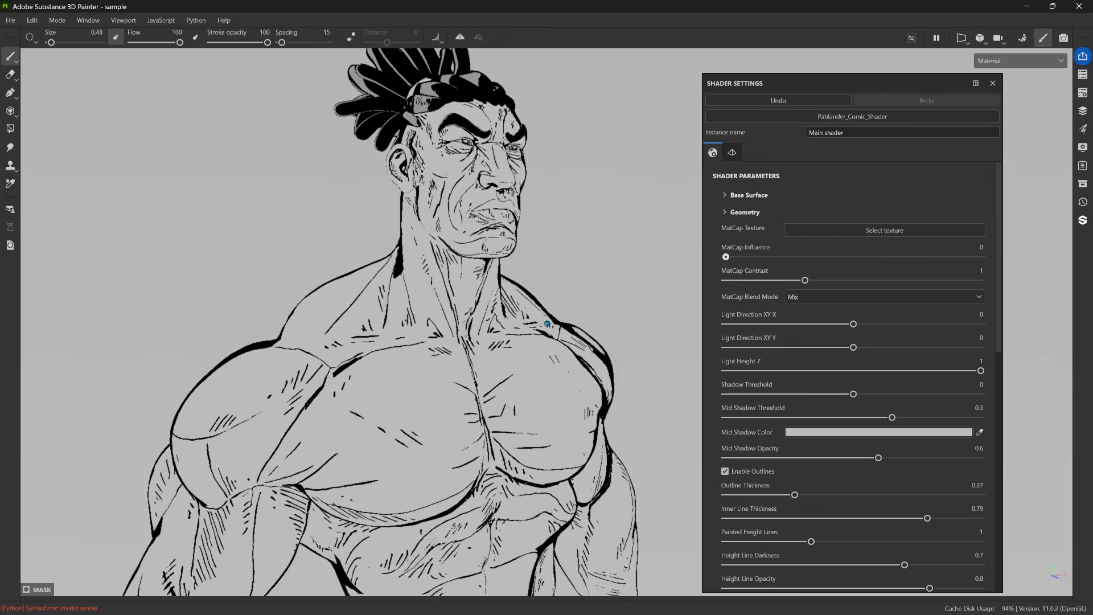
alt+middle_drag(540, 149, 540, 223)
alt+drag(541, 223, 534, 212)
Try MatCap Influence at 0.81 without a texture and return it to 0.
drag(725, 257, 829, 257)
alt+drag(483, 134, 455, 142)
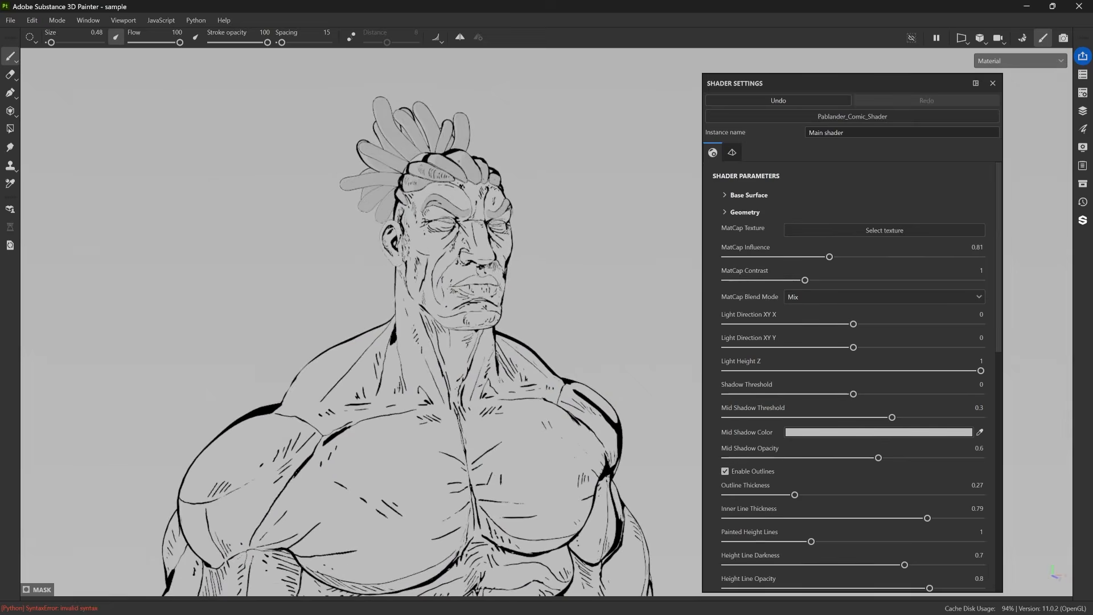
alt+drag(551, 188, 563, 183)
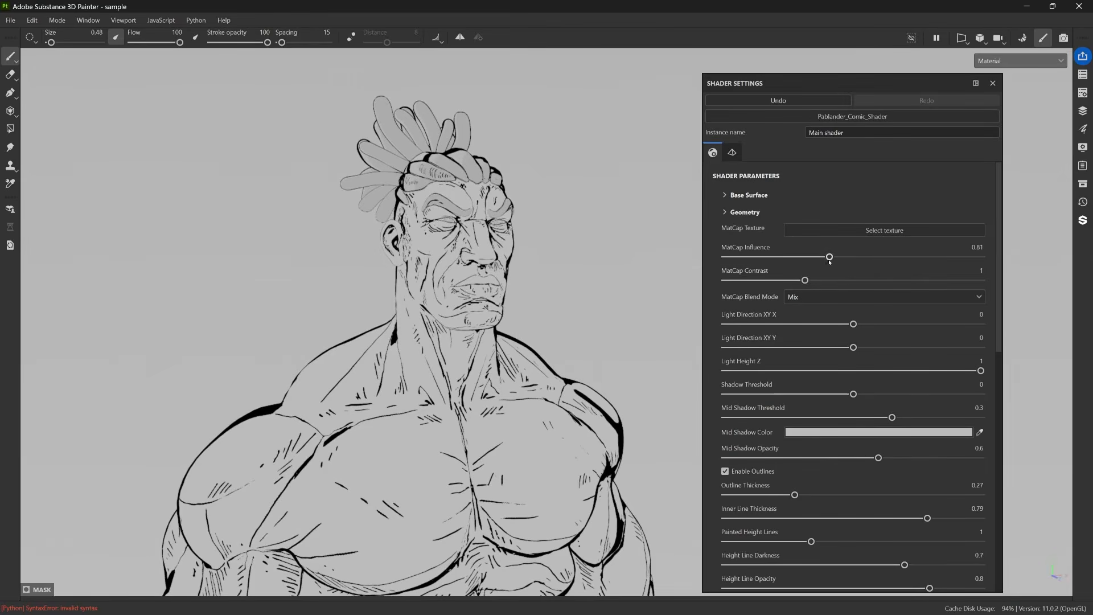
drag(830, 258, 720, 258)
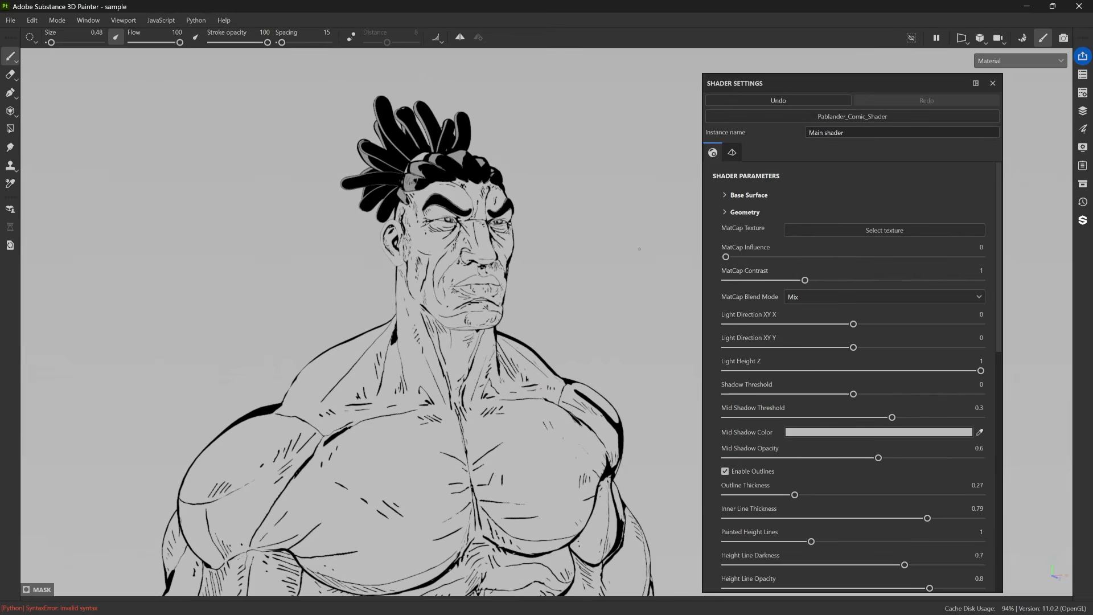
Add a new fill layer above Fill layer 1 and place its fill properties beside the character.
click(1082, 111)
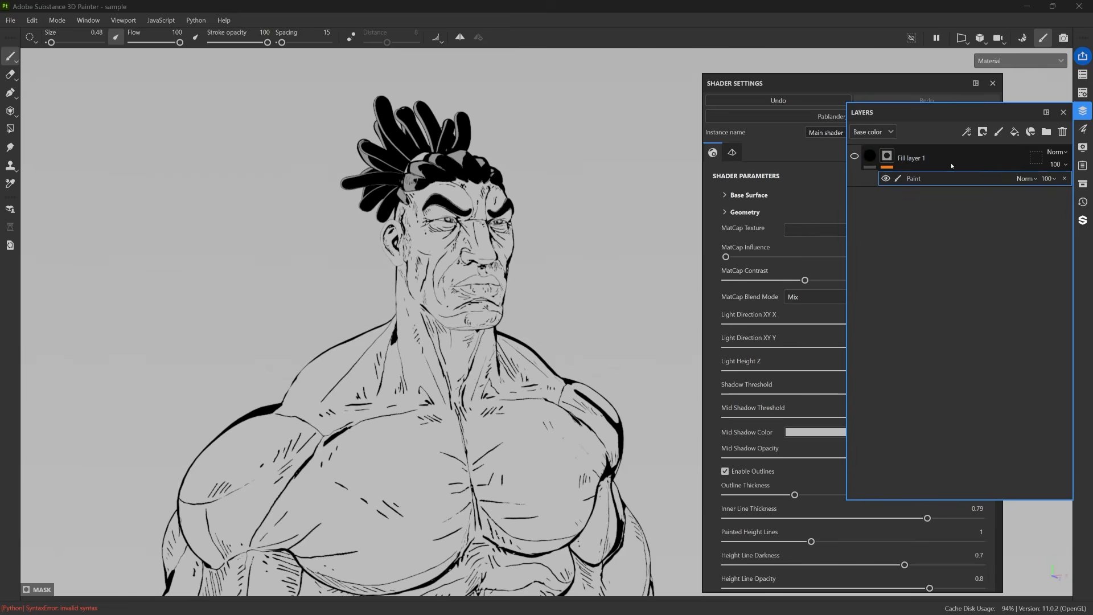
click(1014, 132)
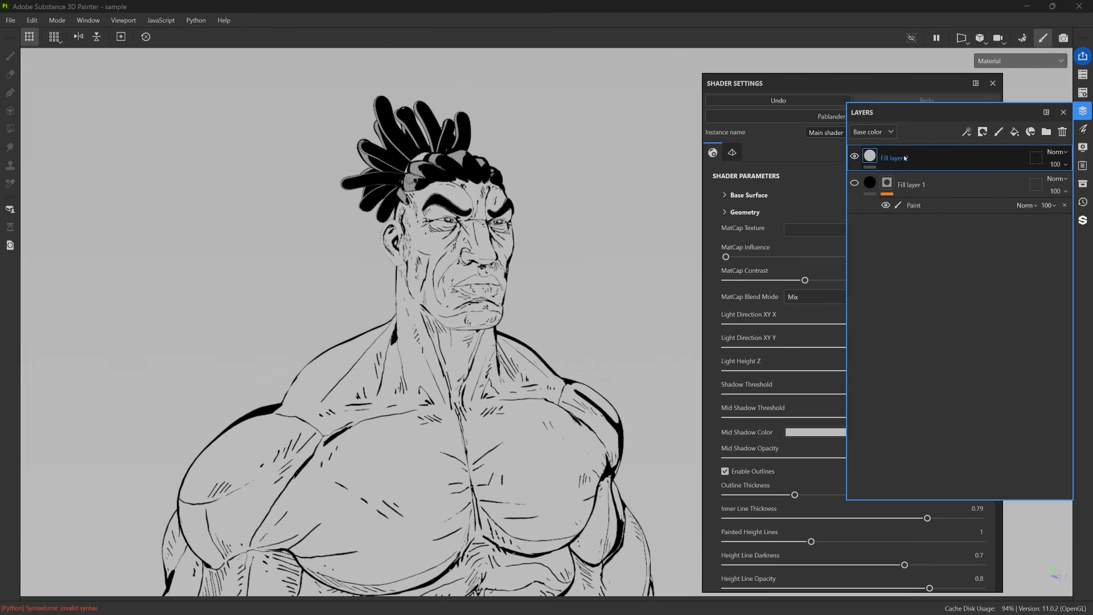
click(1084, 132)
drag(991, 128, 211, 97)
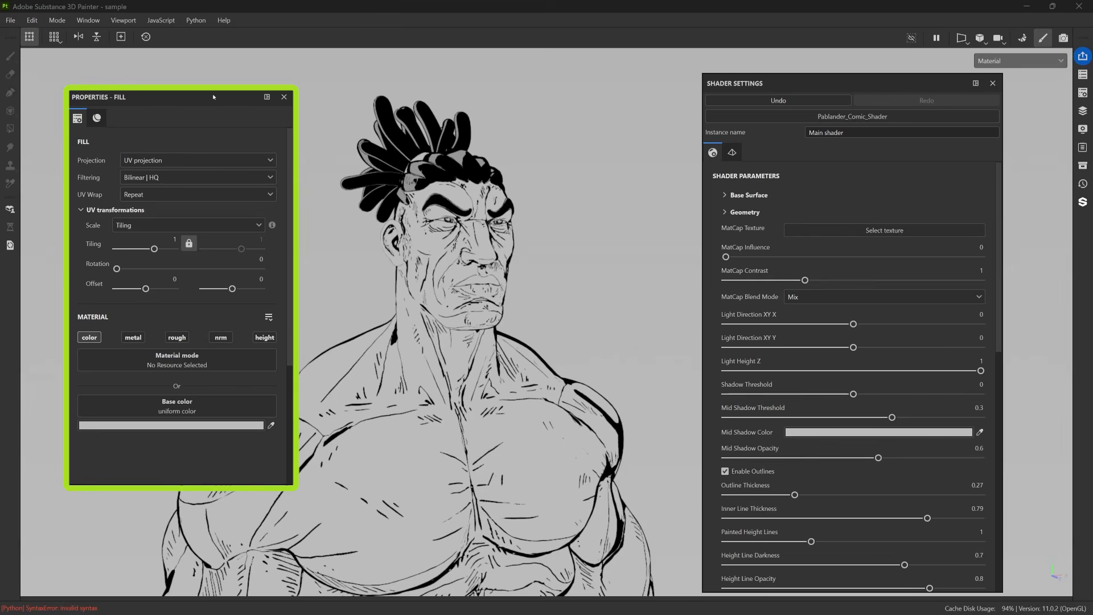
click(1083, 111)
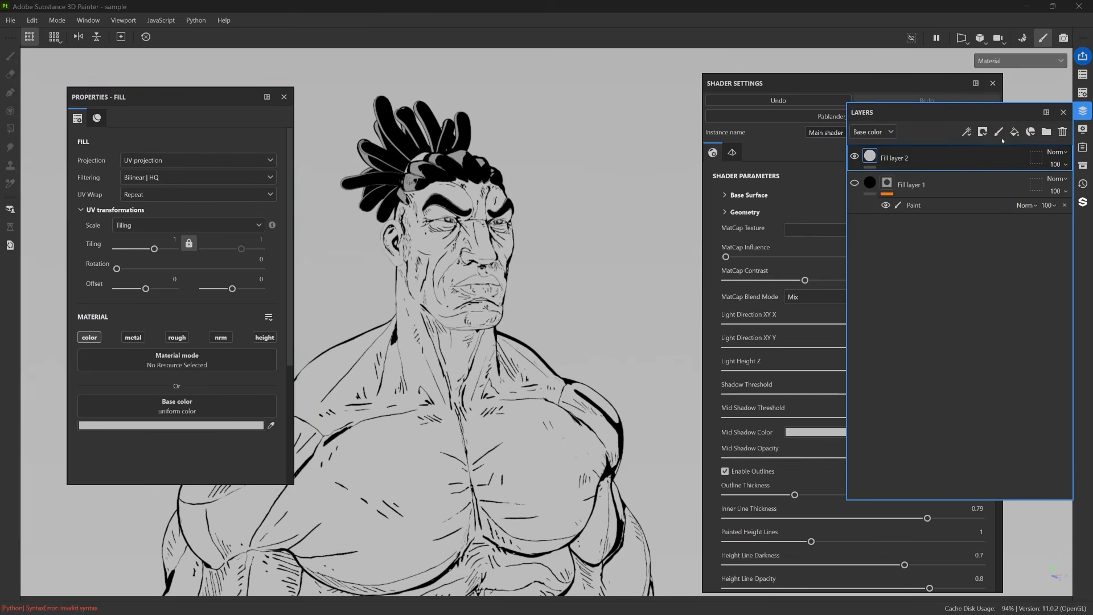
click(1063, 112)
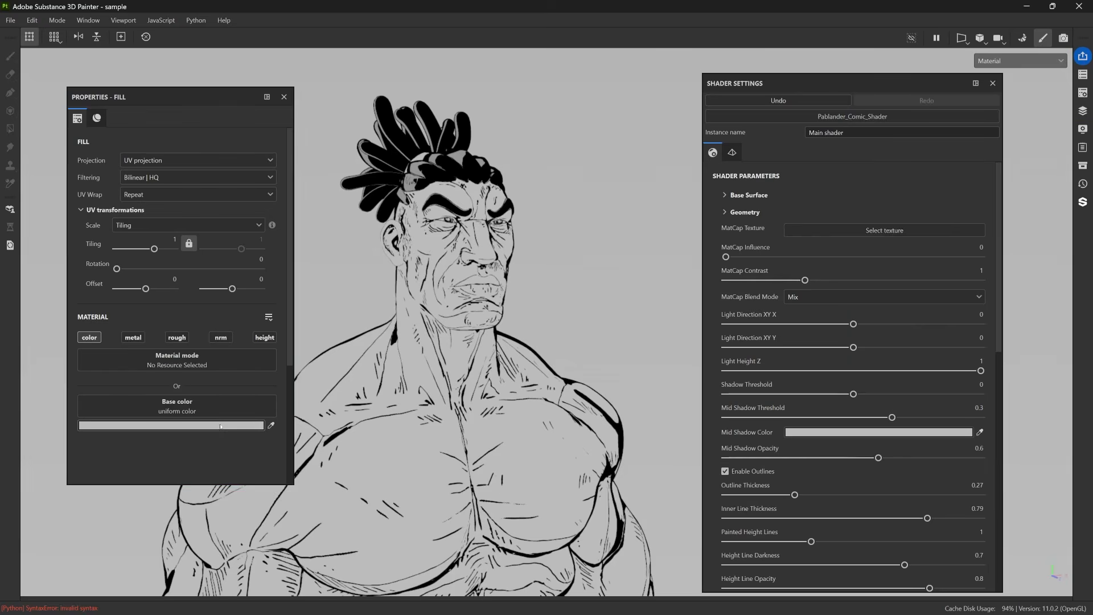
Set the new fill layer's base color to red DC0000.
click(171, 426)
click(887, 421)
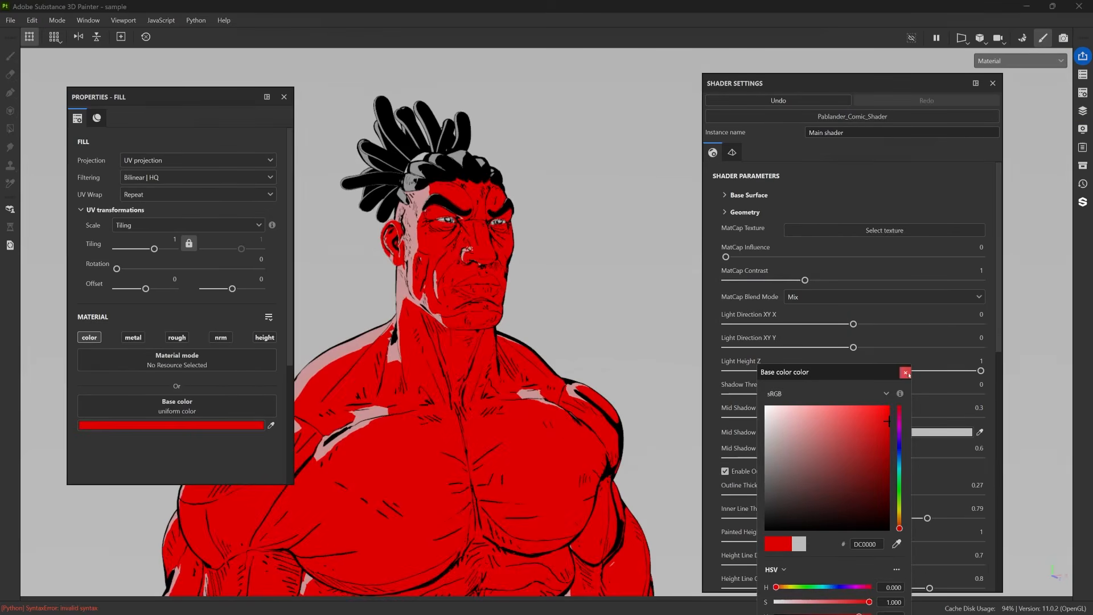
click(905, 373)
Examine the mid-shadow areas on the red character's head, neck and shoulders from several angles and distances.
alt+drag(450, 364, 485, 366)
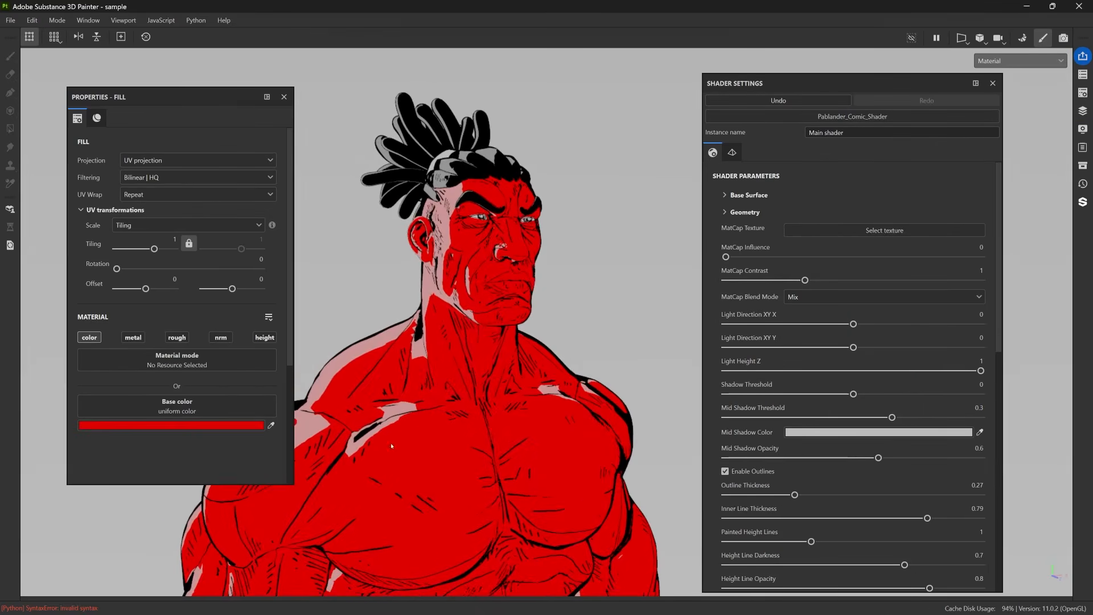
alt+drag(391, 446, 364, 436)
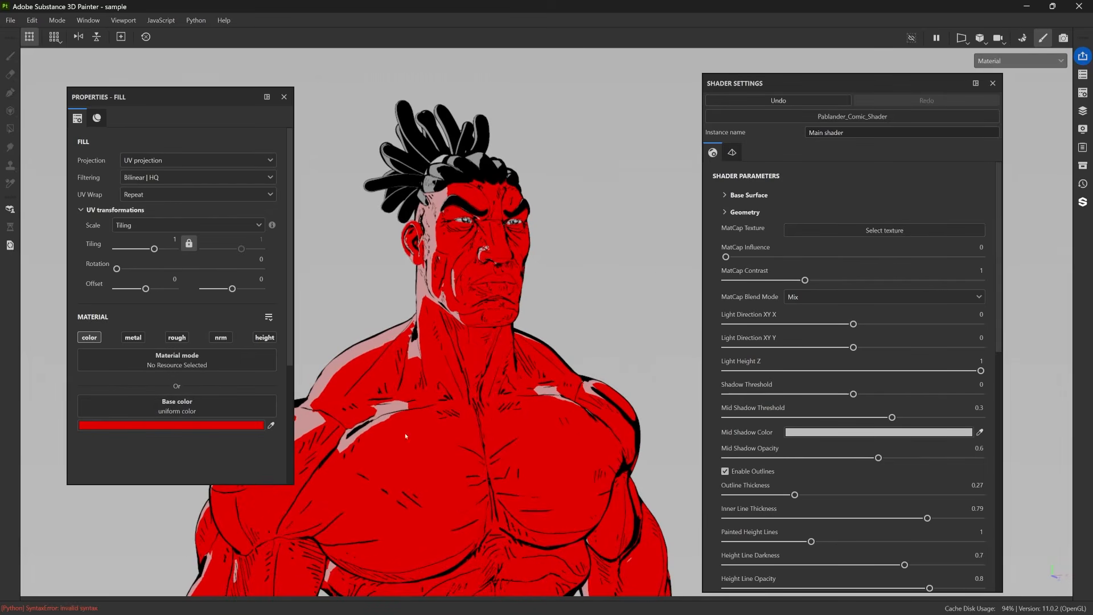
alt+drag(612, 314, 575, 312)
alt+drag(491, 267, 226, 410)
scroll(552, 249, up, 5)
scroll(601, 284, down, 5)
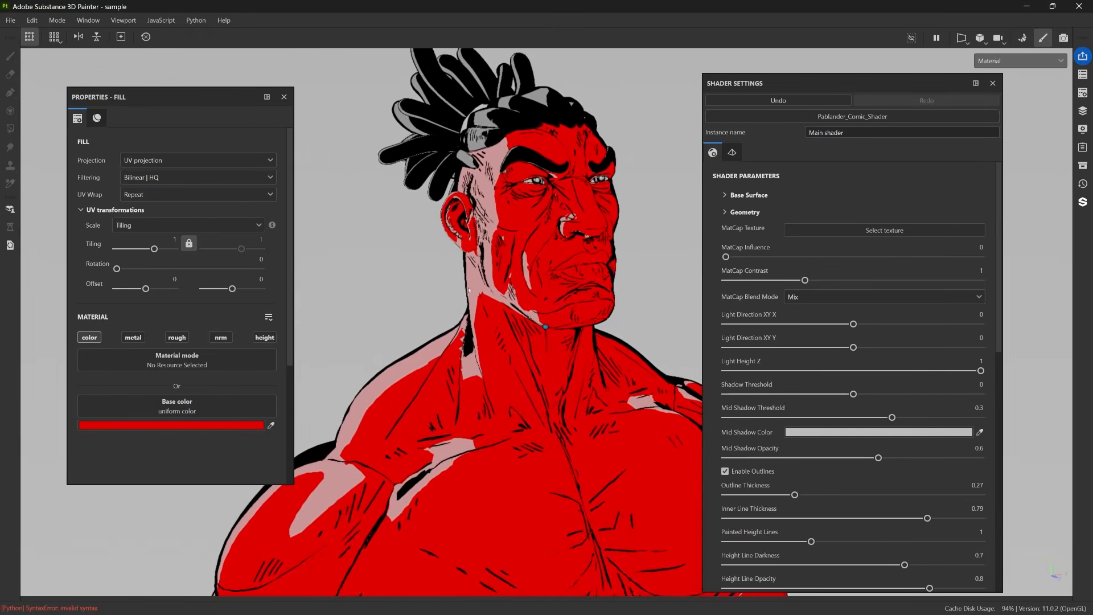
alt+drag(469, 290, 499, 313)
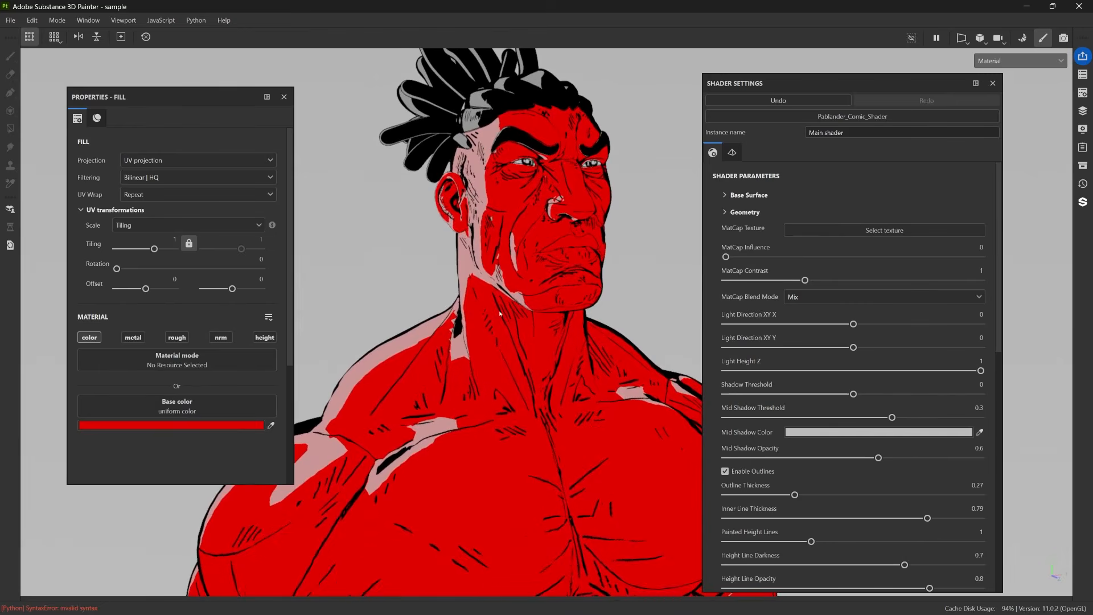
mouse_move(473, 168)
alt+mouse_down()
mouse_move(497, 221)
mouse_move(494, 262)
mouse_move(477, 263)
alt+mouse_up()
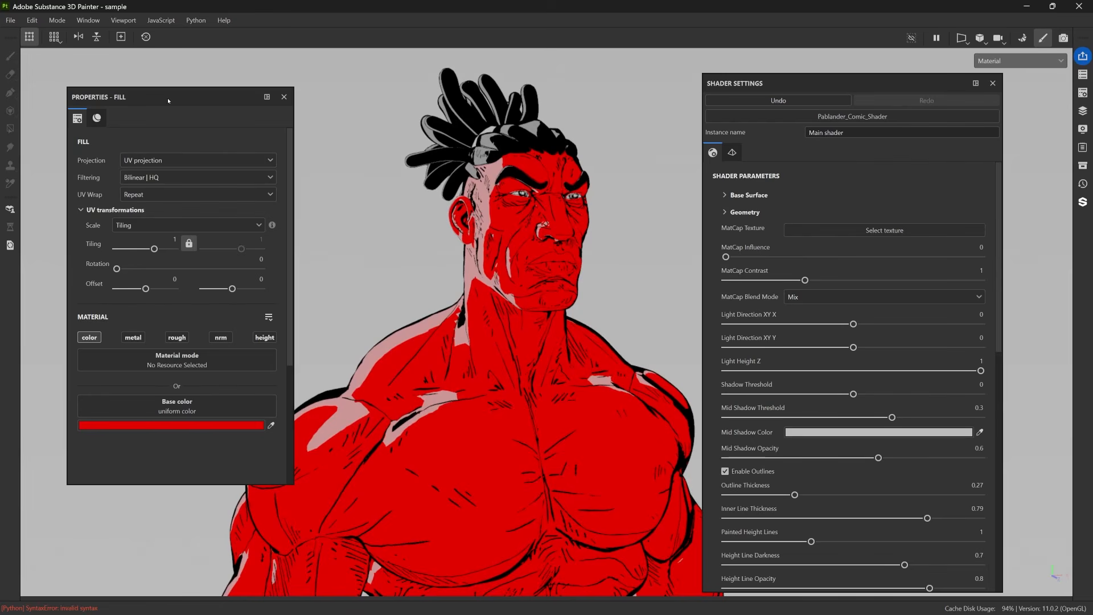
drag(168, 101, 151, 106)
alt+drag(482, 295, 472, 274)
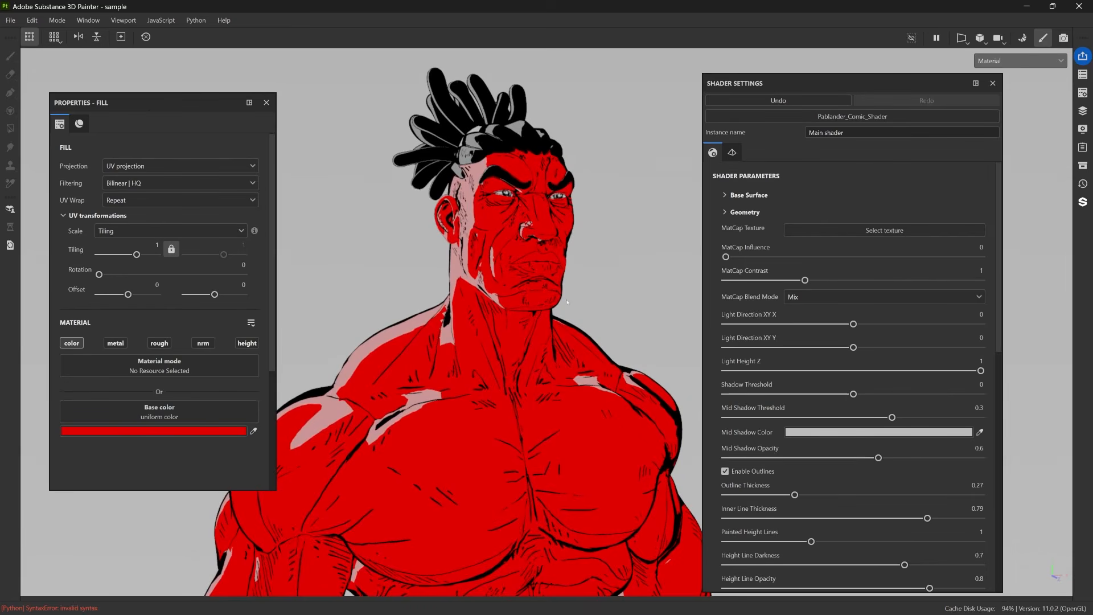
Set the shader's Mid Shadow Opacity to 1 and its Mid Shadow Color to orange F1A500.
scroll(843, 422, down, 1)
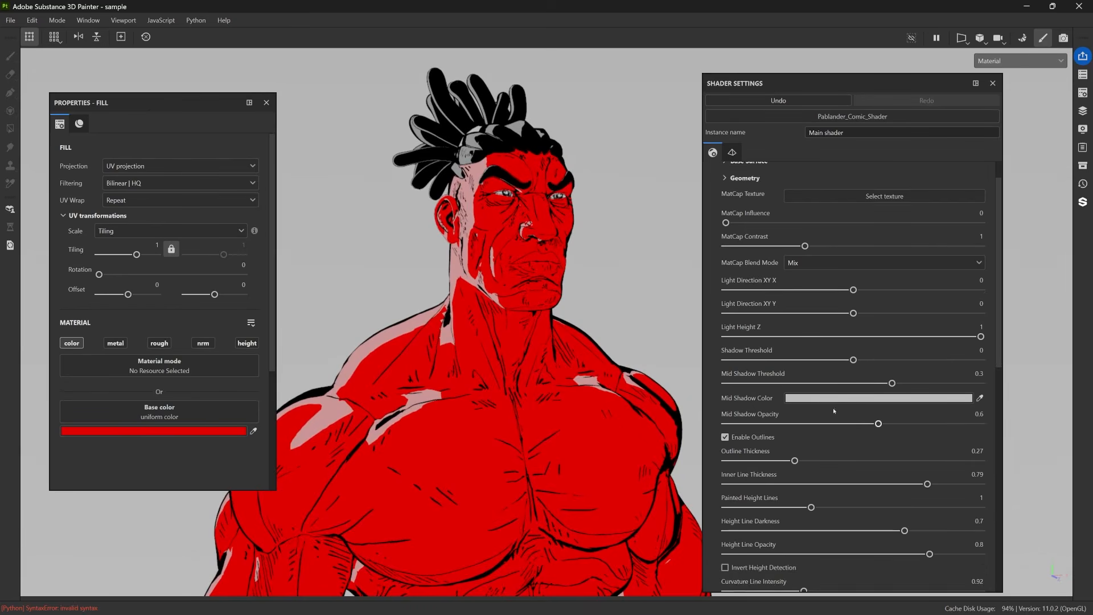
scroll(757, 392, down, 1)
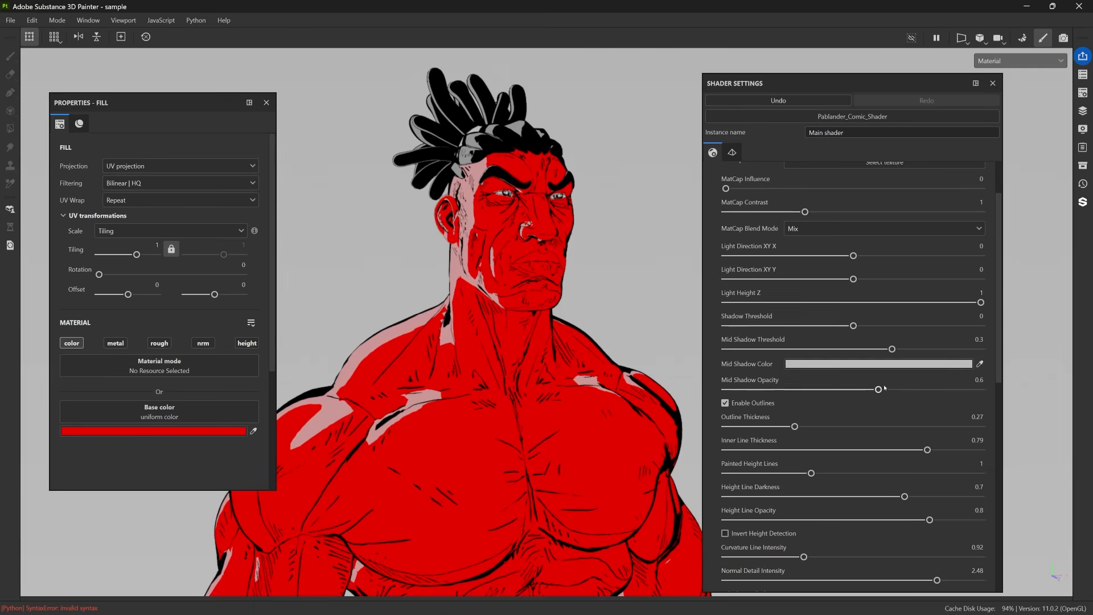
drag(879, 390, 981, 389)
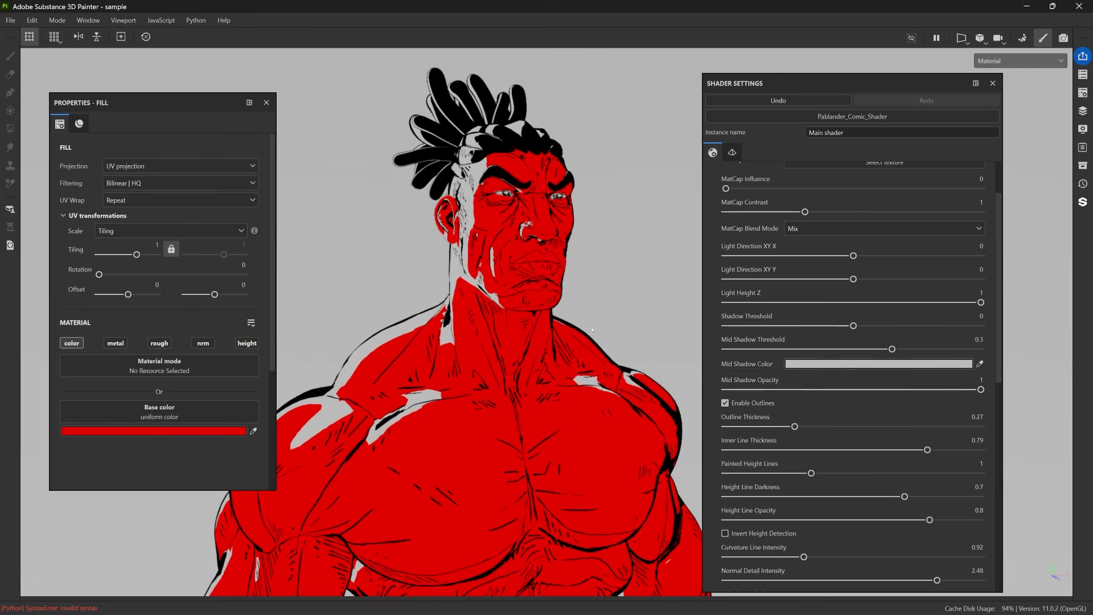
click(893, 366)
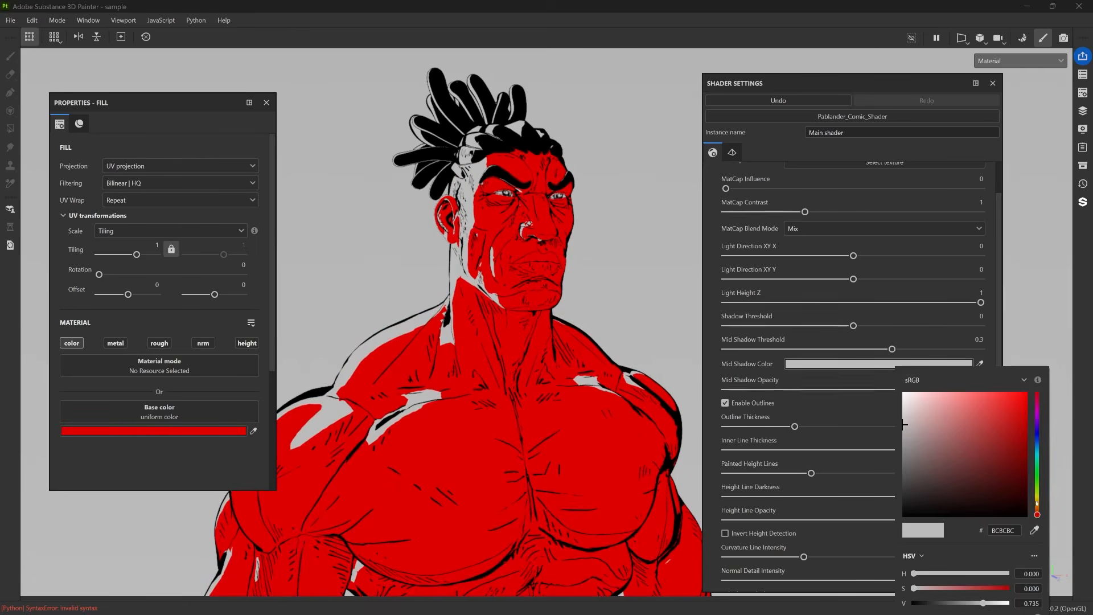
drag(1038, 514, 1038, 502)
drag(1006, 436, 1024, 398)
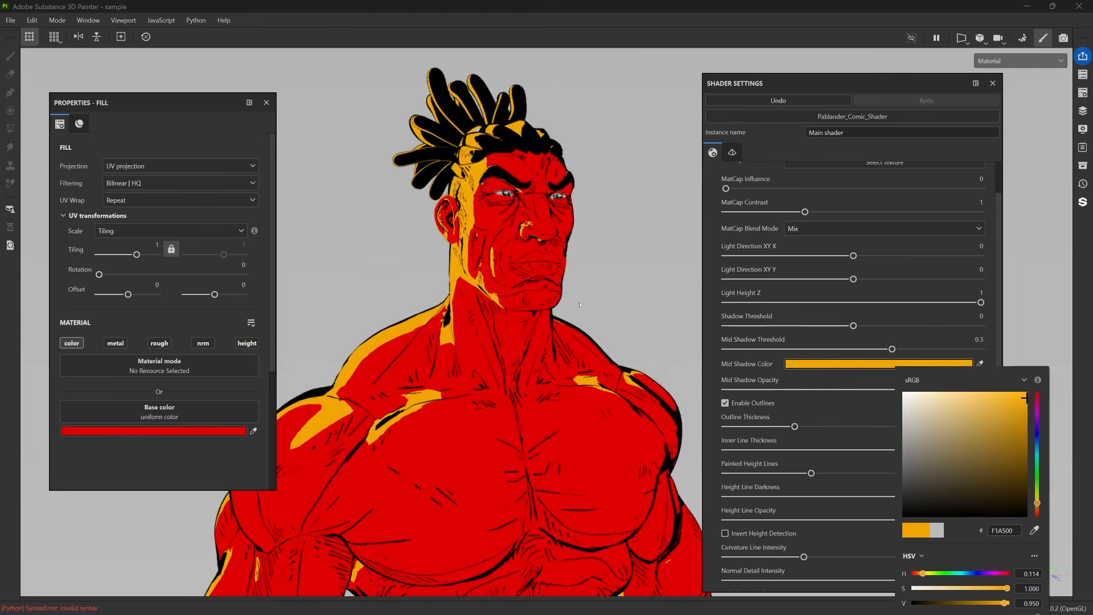
Try the shader's Mid Shadow Threshold at -1 and at 0.67 on the red character.
click(609, 236)
scroll(592, 250, down, 2)
alt+drag(568, 274, 625, 186)
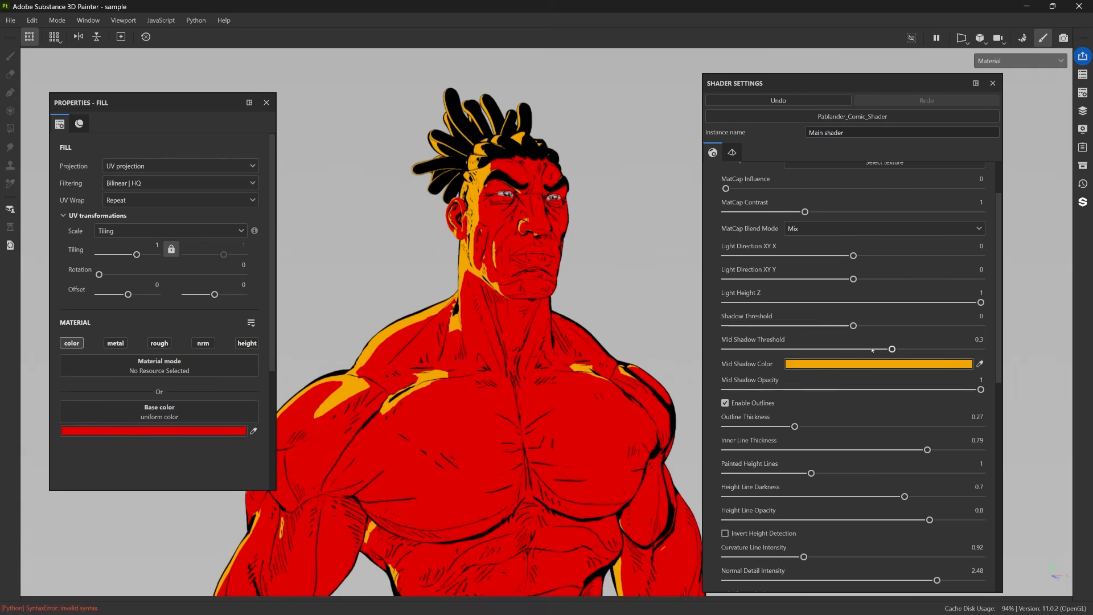
drag(892, 349, 707, 346)
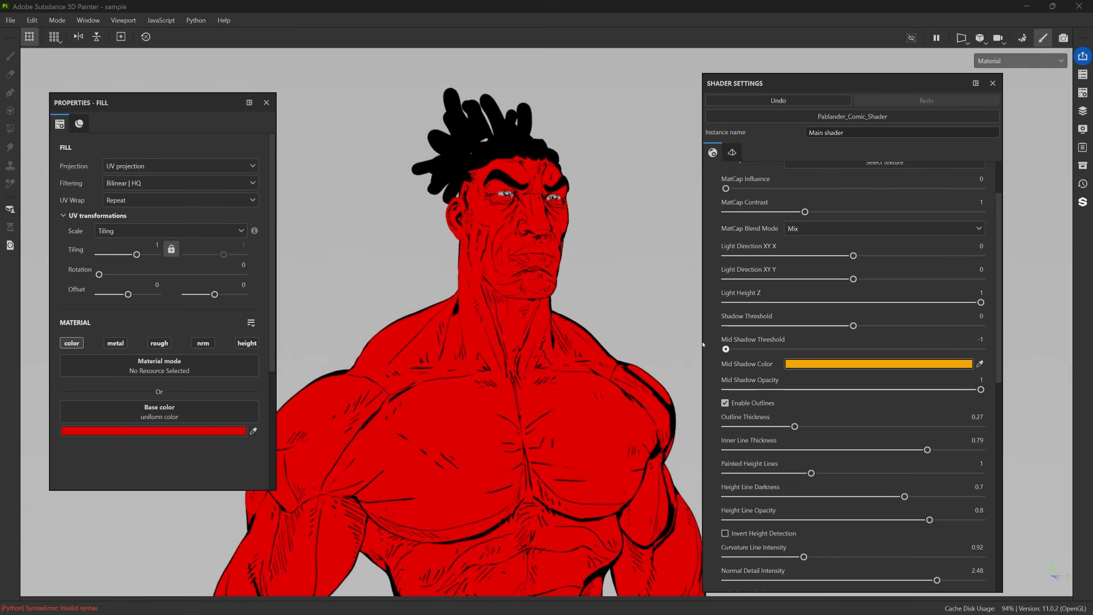
alt+drag(586, 296, 822, 323)
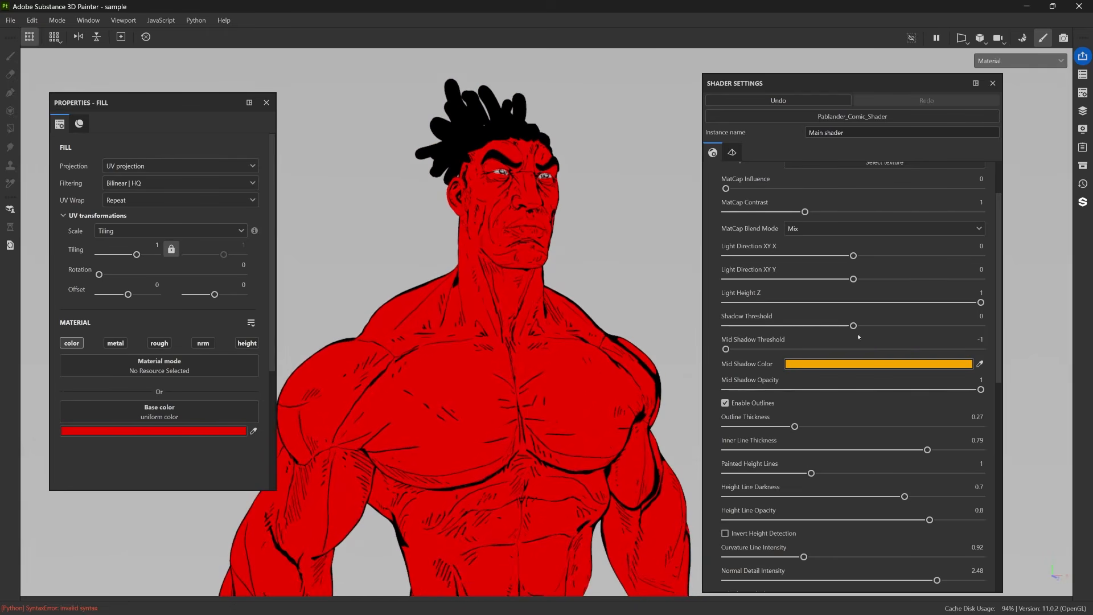
drag(726, 349, 940, 366)
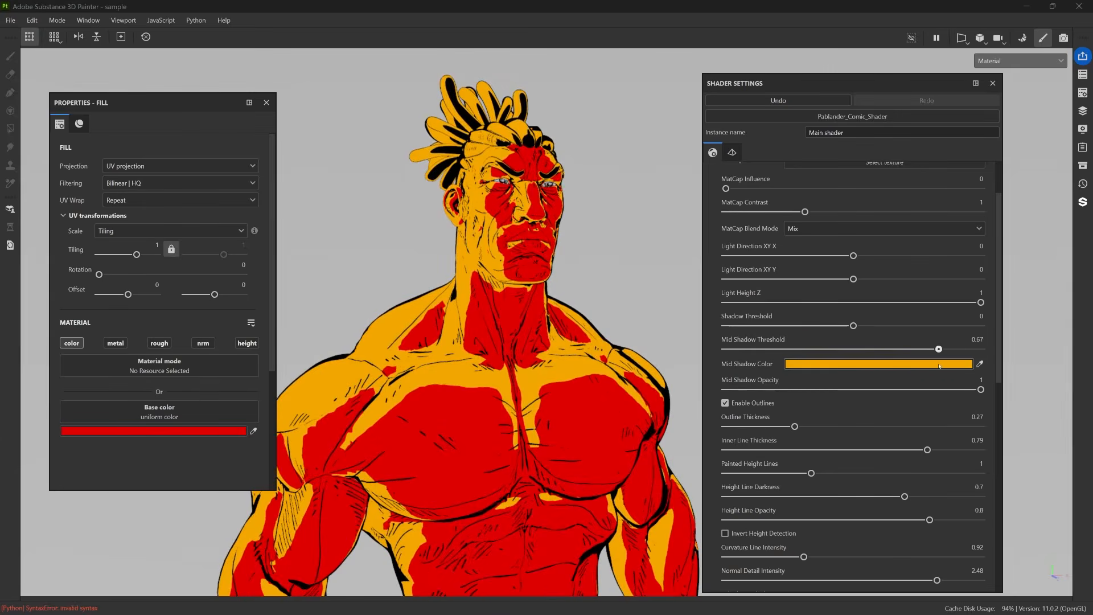
alt+drag(567, 229, 555, 234)
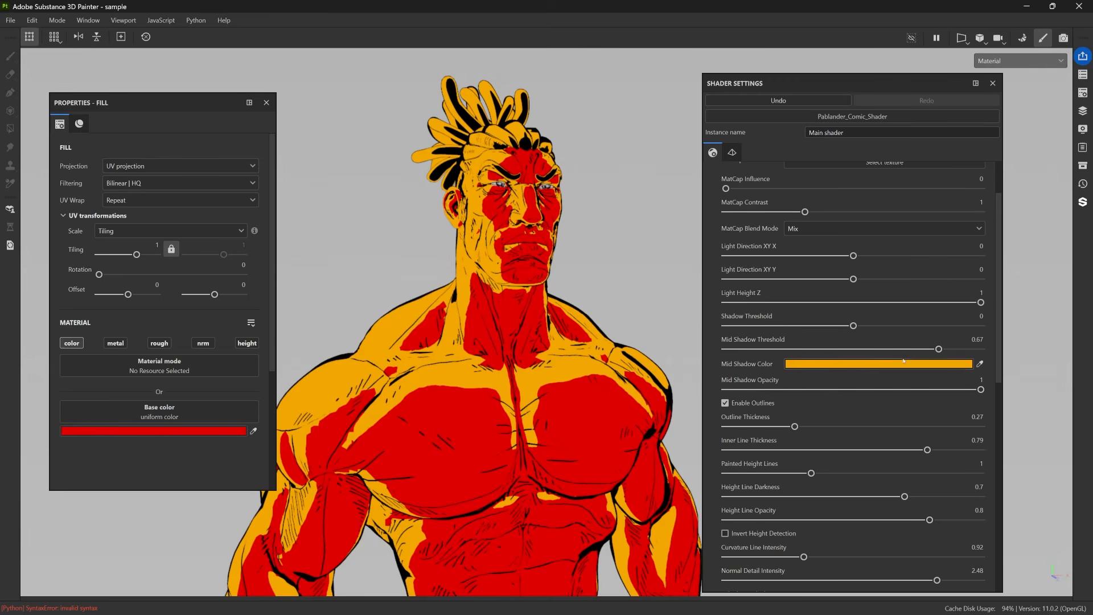
Try a white Mid Shadow Color, settle on dark gray 4E4E4E, and set the Mid Shadow Threshold to -1.
click(918, 369)
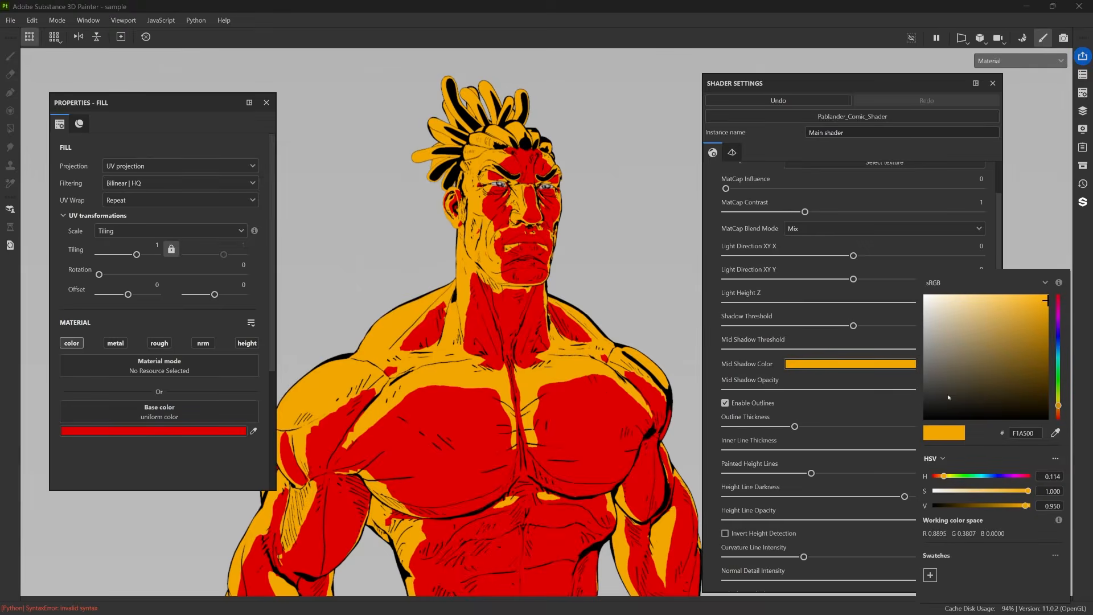
drag(948, 397, 891, 279)
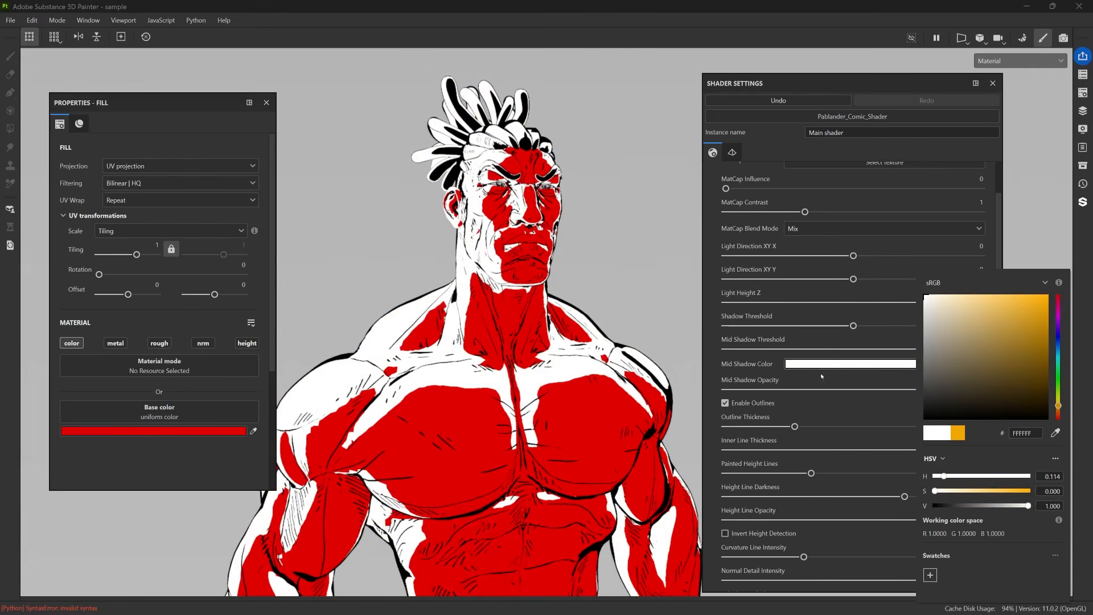
click(830, 347)
click(903, 367)
mouse_move(946, 365)
mouse_down()
mouse_move(878, 356)
mouse_move(864, 383)
mouse_up()
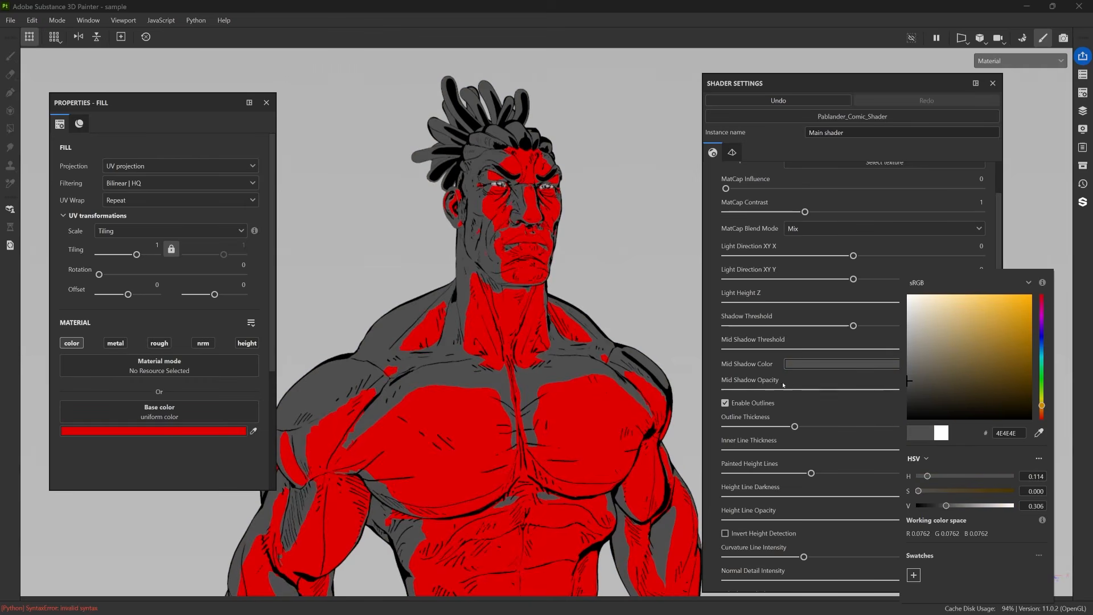
click(883, 373)
drag(937, 349, 722, 351)
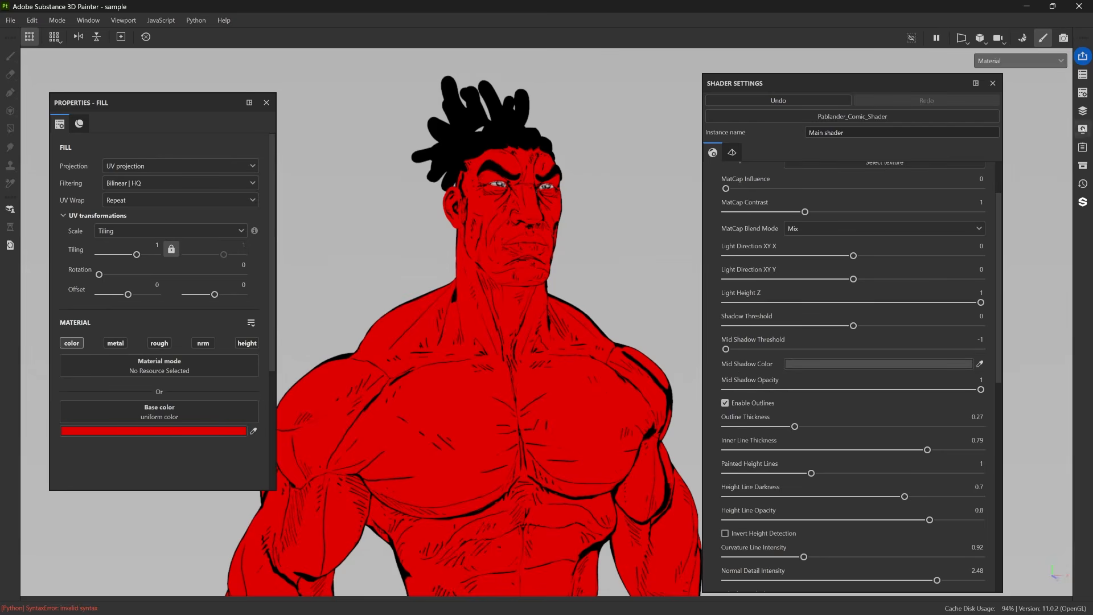
Hide the red fill layer and clear the layer list and fill properties away, keeping the shader settings beside the character.
click(1083, 110)
click(855, 156)
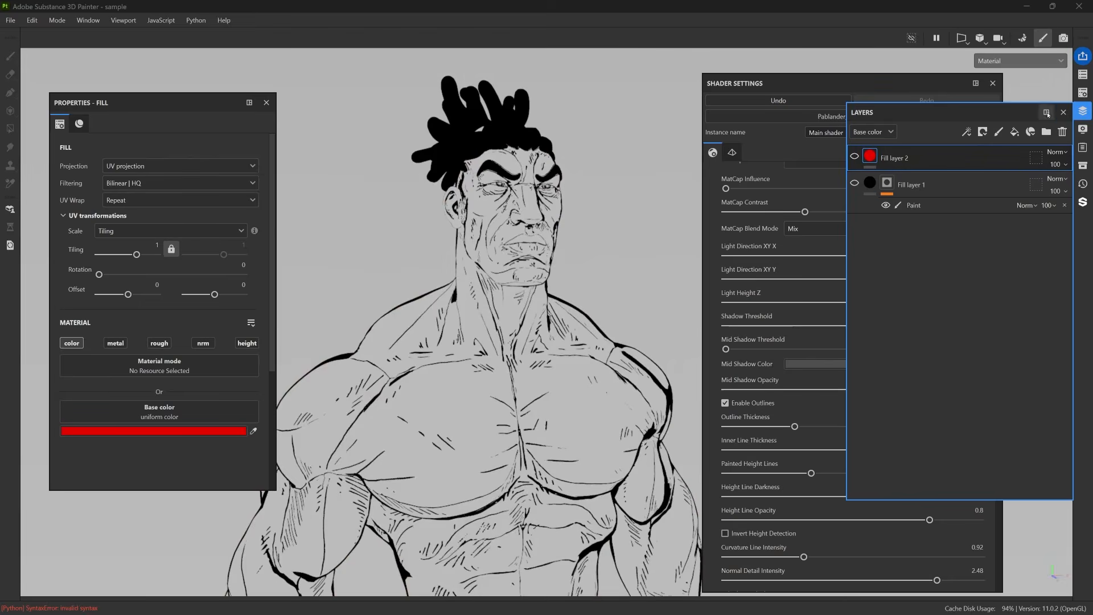
click(1063, 112)
mouse_move(214, 104)
mouse_down()
mouse_move(174, 105)
mouse_move(202, 97)
mouse_up()
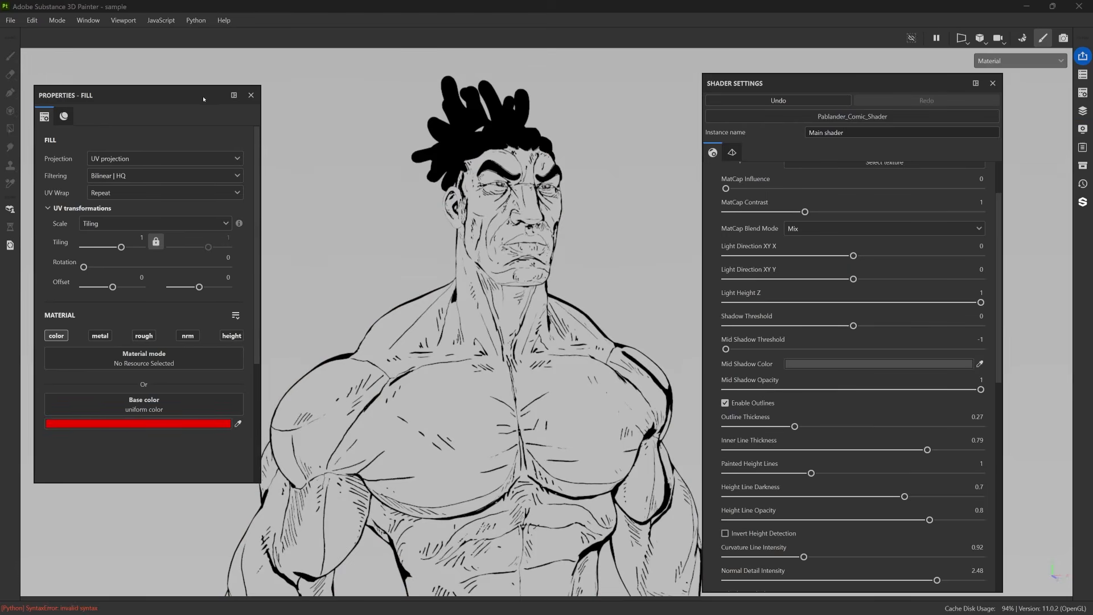
click(251, 95)
alt+middle_drag(584, 286, 543, 273)
alt+drag(543, 273, 562, 253)
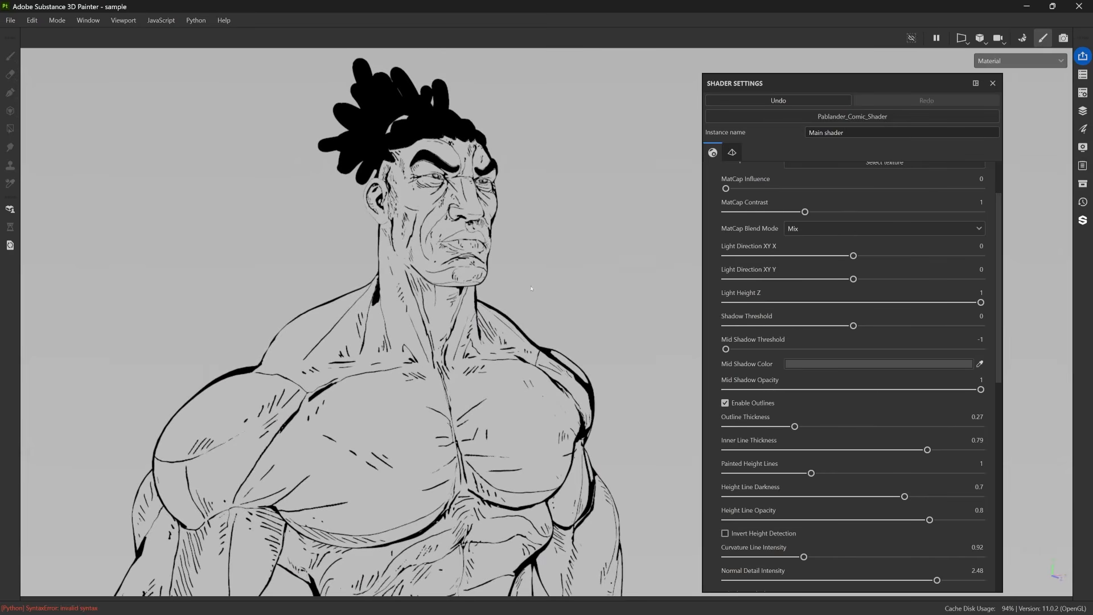
alt+right_drag(493, 296, 529, 387)
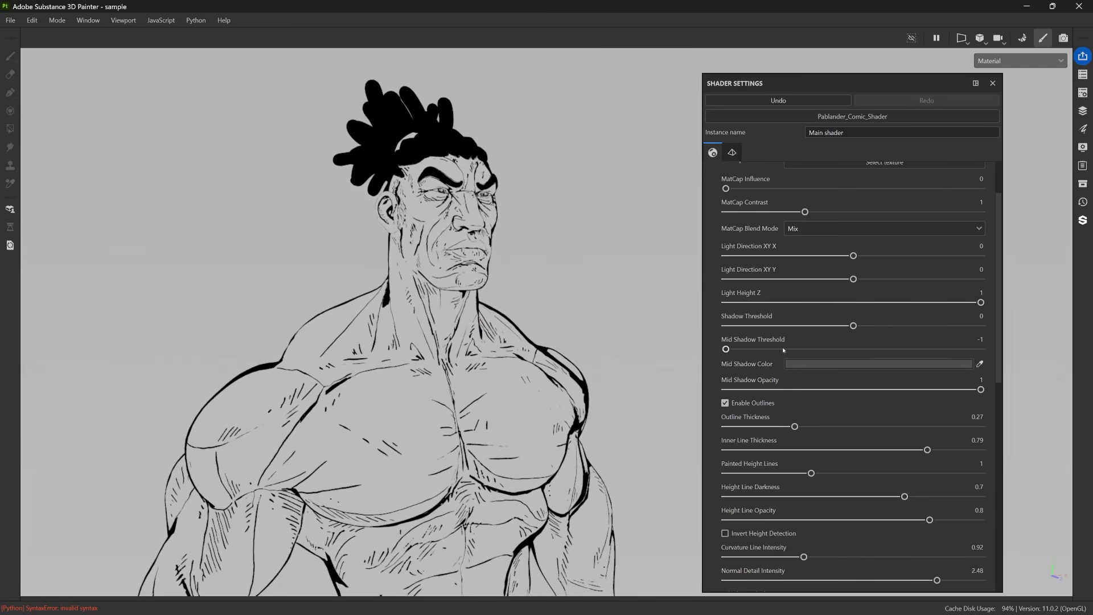
Set the shader's Shadow Threshold to 0.59 and check the black shadows across the head and torso.
drag(853, 326, 923, 326)
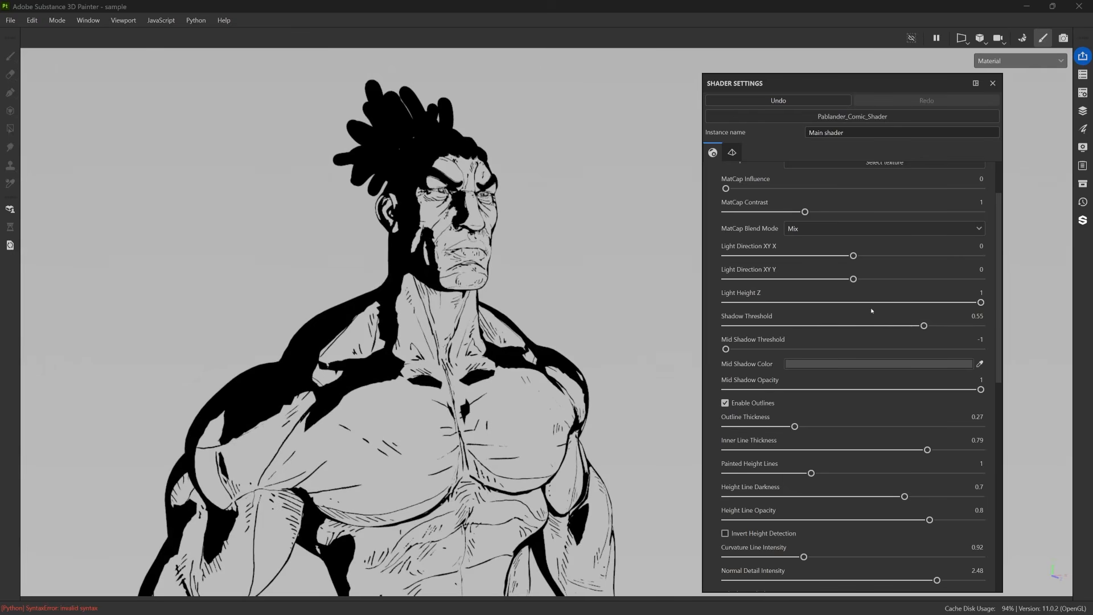
alt+drag(391, 241, 138, 258)
alt+drag(661, 226, 929, 325)
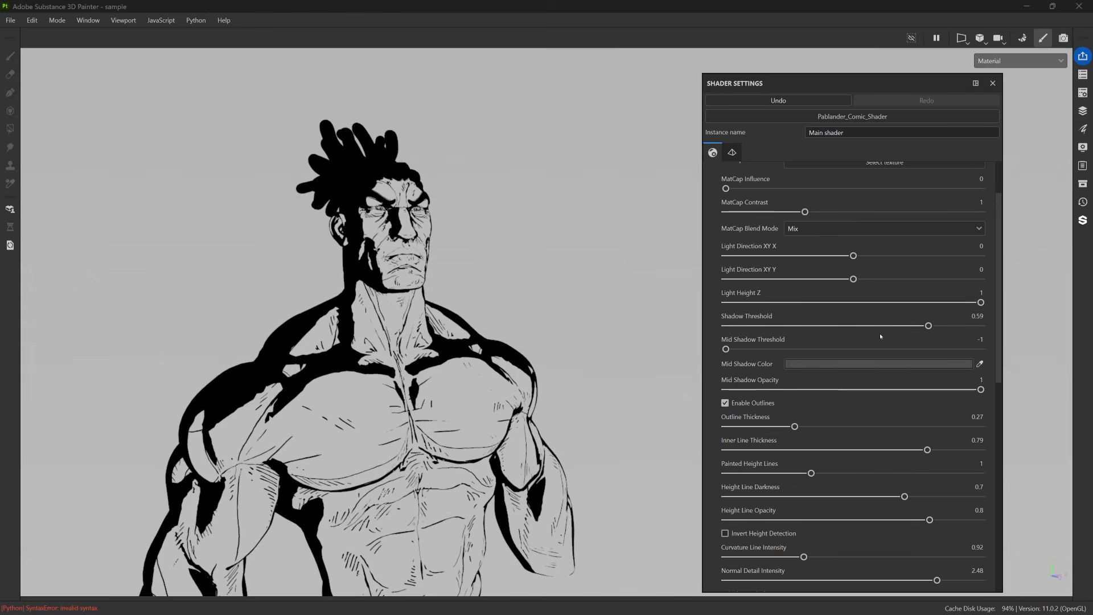
alt+drag(436, 322, 446, 242)
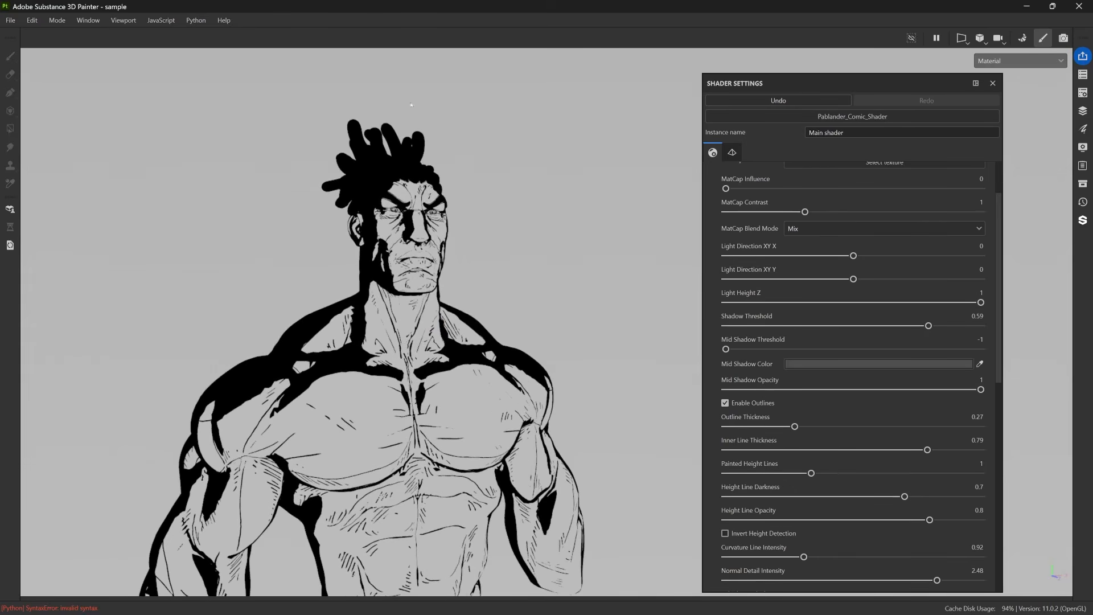
alt+right_drag(412, 104, 402, 192)
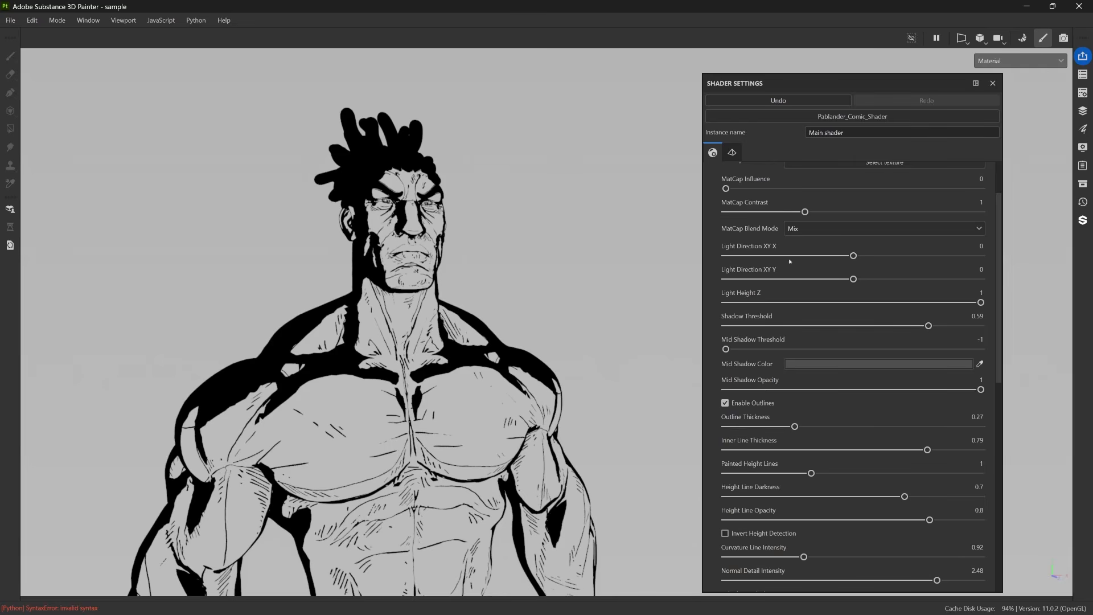
Set the light direction to X -0.49 and Y 0.71, and the Shadow Threshold to 0.44.
mouse_move(857, 254)
mouse_down()
mouse_move(805, 255)
mouse_move(967, 255)
mouse_move(842, 255)
mouse_move(856, 267)
mouse_up()
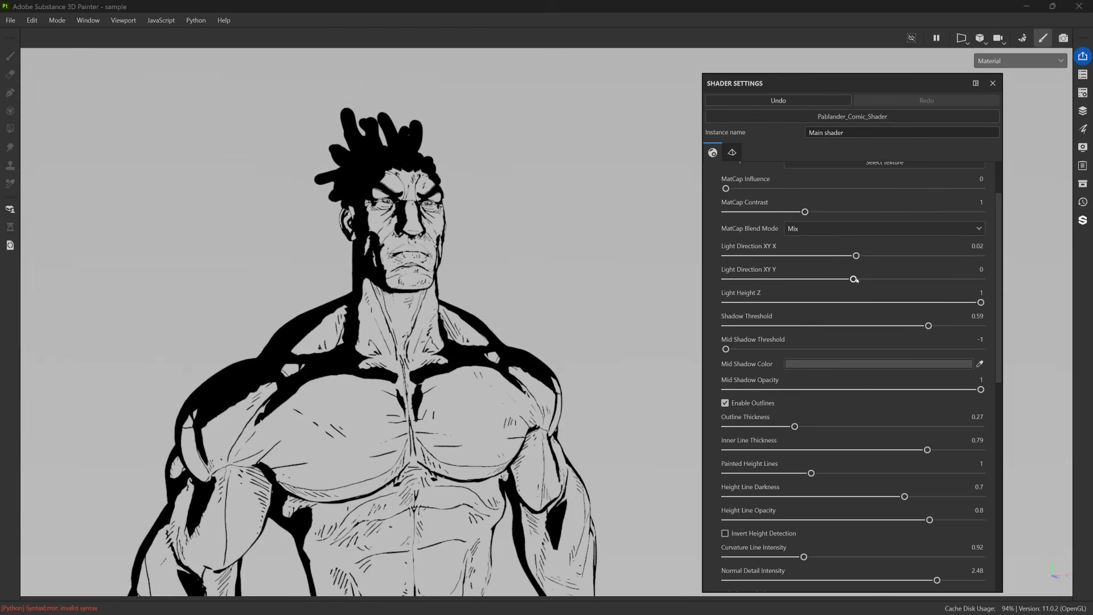
drag(856, 279, 982, 279)
alt+drag(475, 254, 425, 251)
drag(981, 279, 958, 280)
mouse_move(855, 256)
mouse_down()
mouse_move(951, 255)
mouse_move(792, 268)
mouse_up()
mouse_move(929, 325)
mouse_down()
mouse_move(871, 326)
mouse_move(890, 325)
mouse_up()
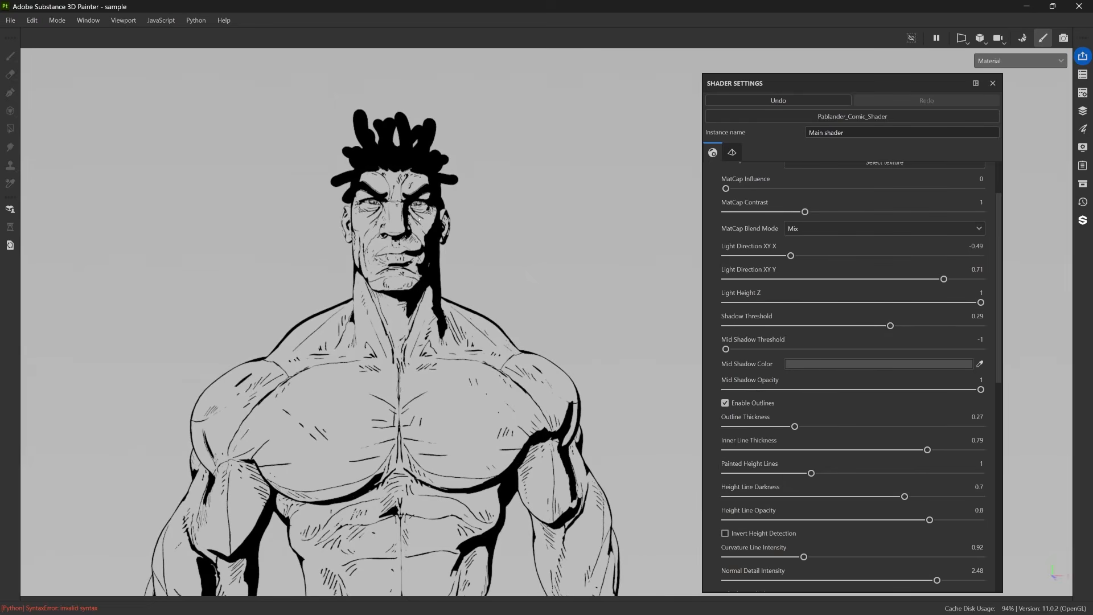
alt+drag(426, 233, 401, 234)
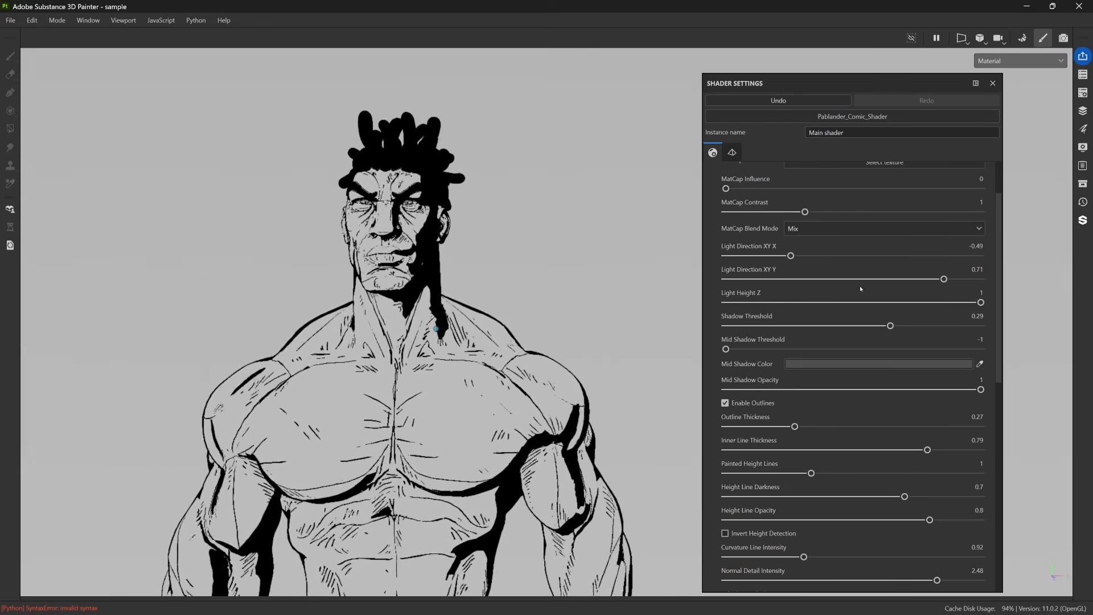
drag(890, 326, 909, 326)
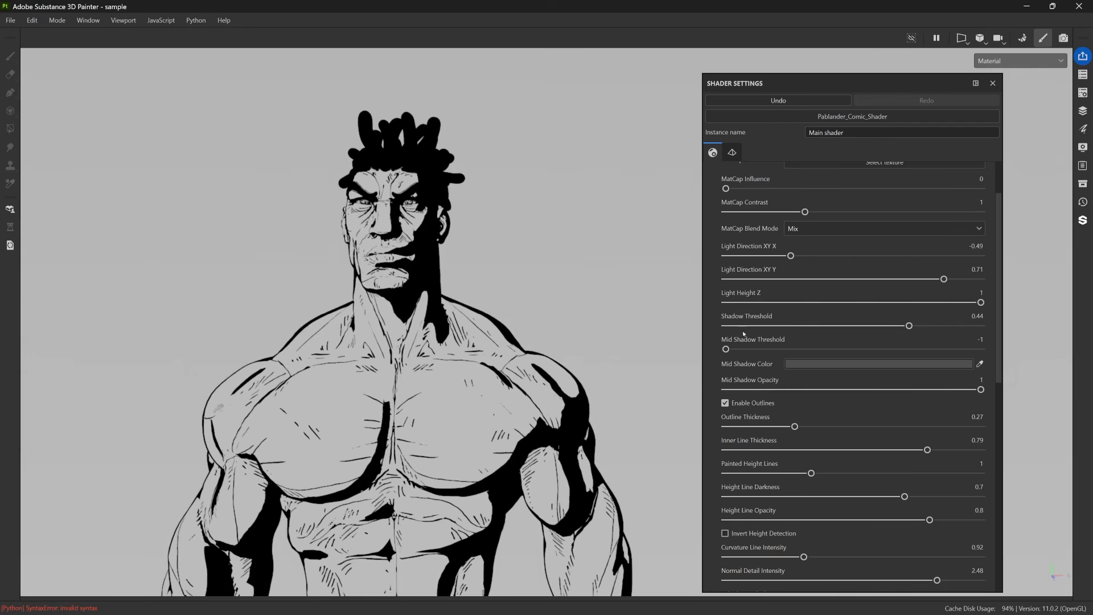
Set the Mid Shadow Threshold to 0.73 to bring gray mid-shadows onto the character.
drag(726, 349, 780, 352)
mouse_move(855, 364)
mouse_down()
mouse_move(930, 361)
mouse_move(835, 359)
mouse_move(909, 351)
mouse_up()
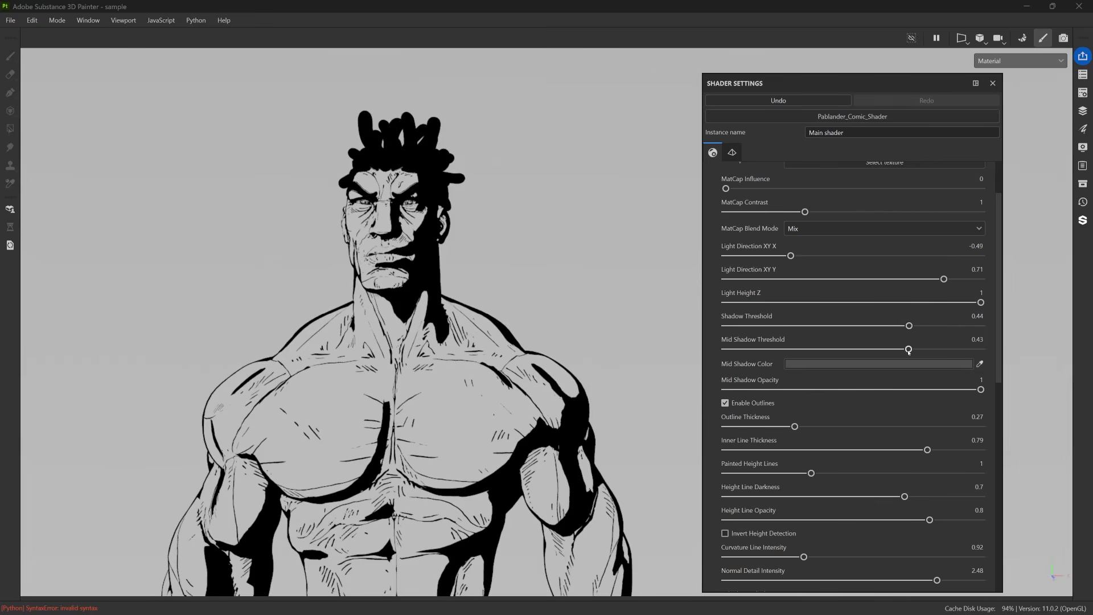
drag(908, 350, 947, 350)
alt+drag(367, 296, 655, 254)
scroll(428, 319, down, 3)
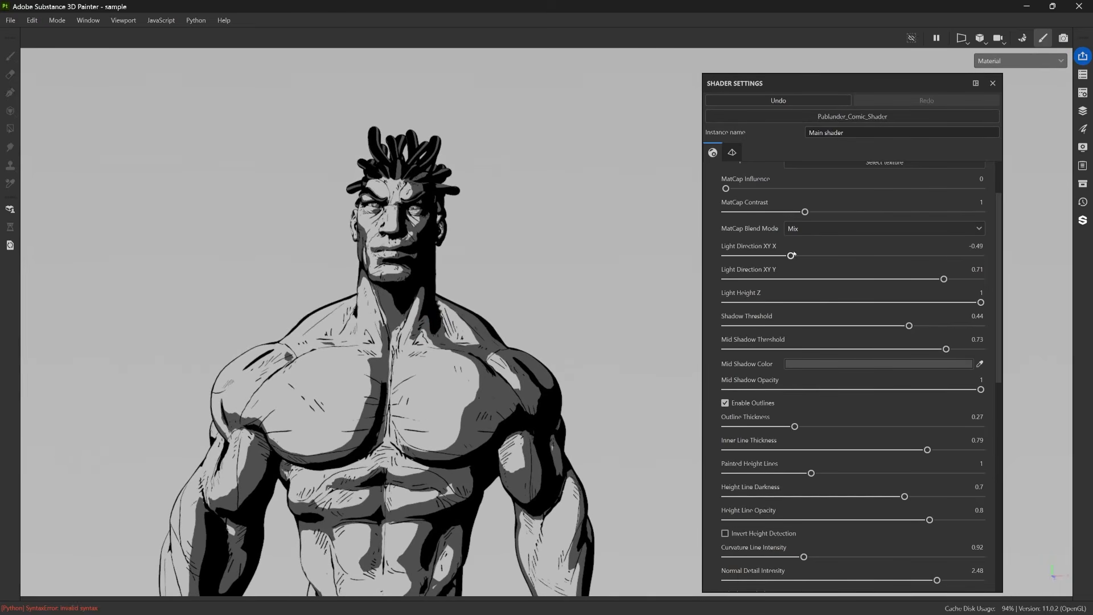
Refine the light direction to X -0.2 and Y 0.78.
drag(792, 256, 834, 256)
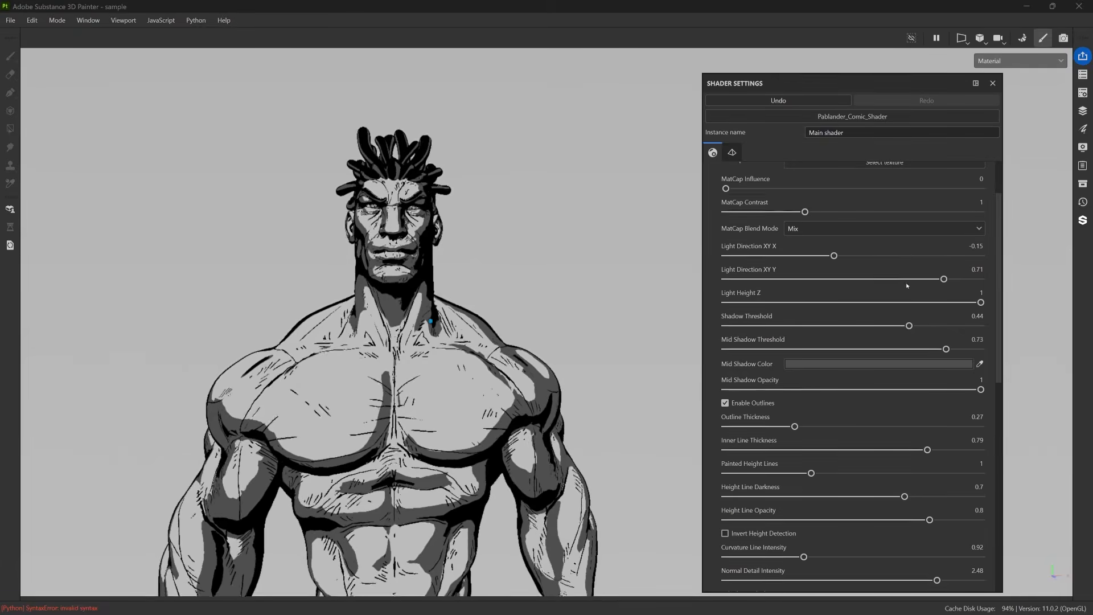
mouse_move(943, 279)
mouse_down()
mouse_move(888, 279)
mouse_move(952, 279)
mouse_up()
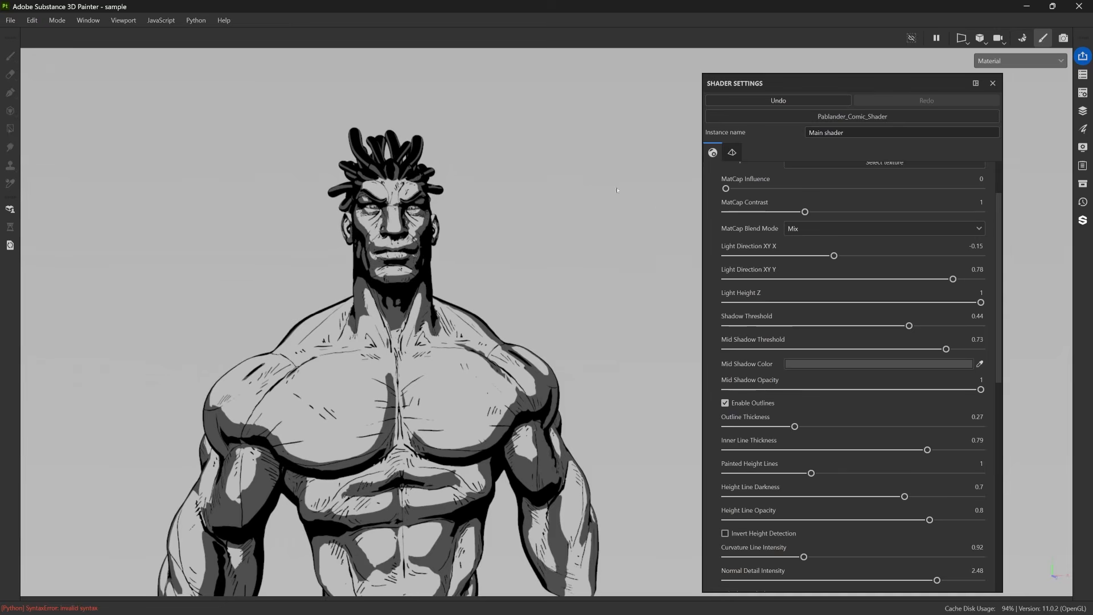
drag(834, 256, 828, 258)
alt+drag(441, 316, 707, 203)
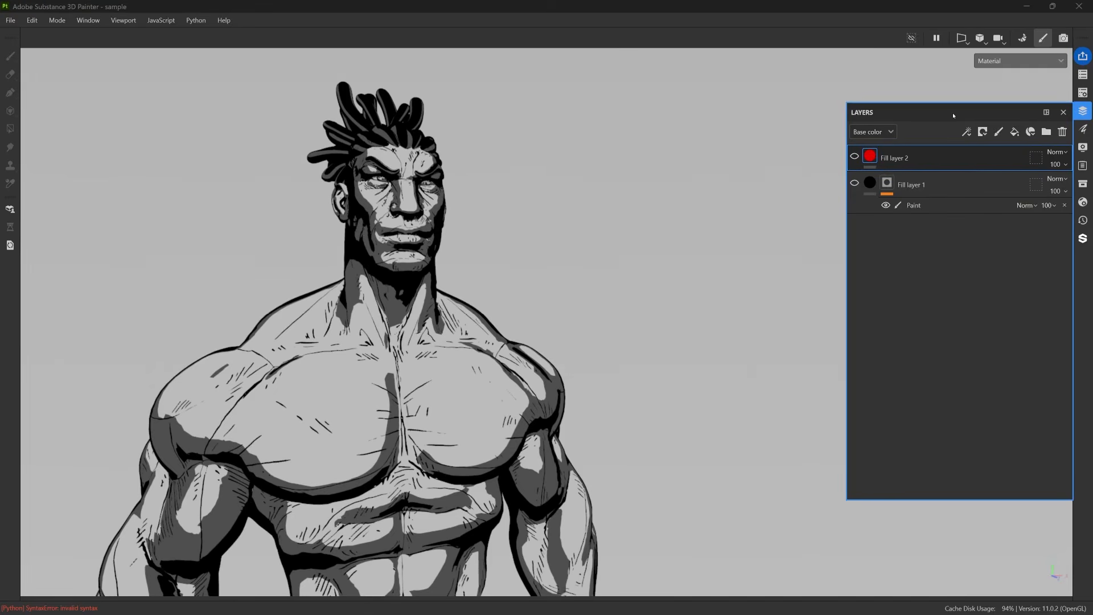
Delete both existing fill layers, including the black one with the painted mask.
drag(954, 109, 862, 102)
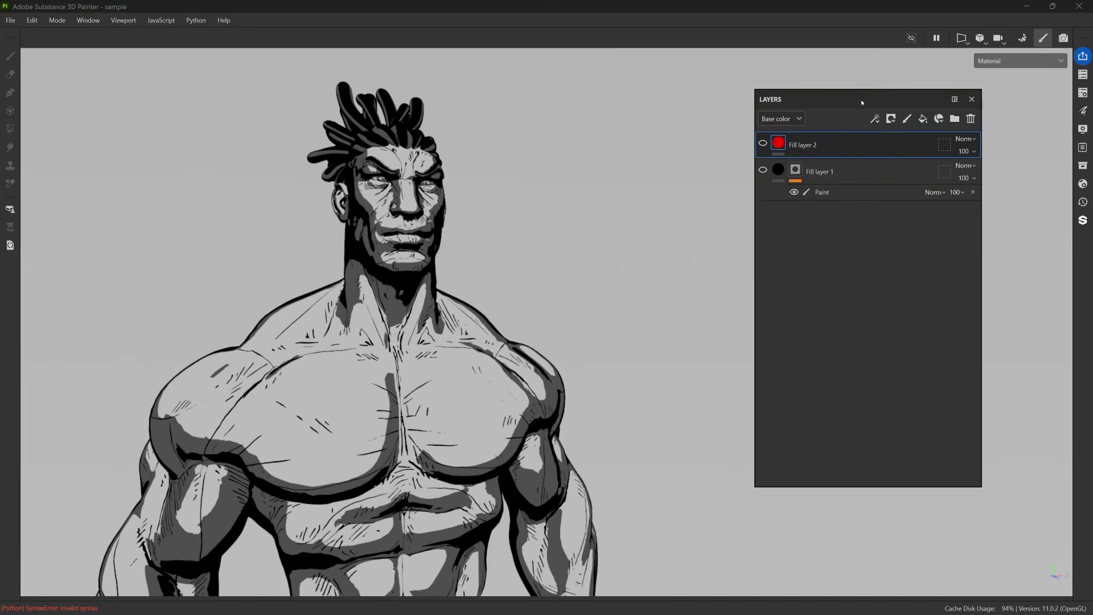
click(970, 119)
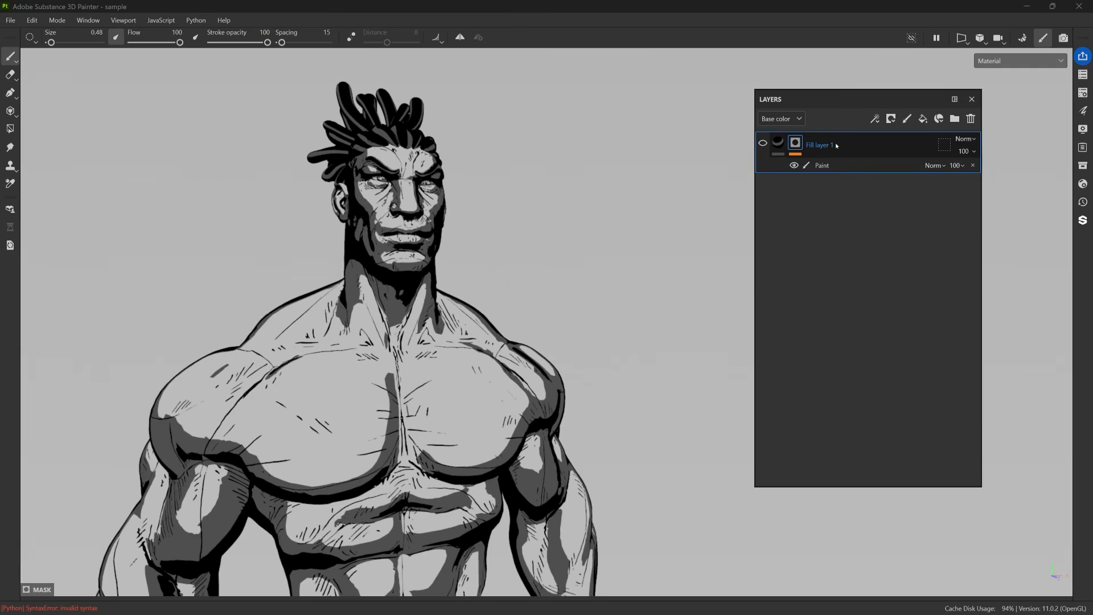
key(Delete)
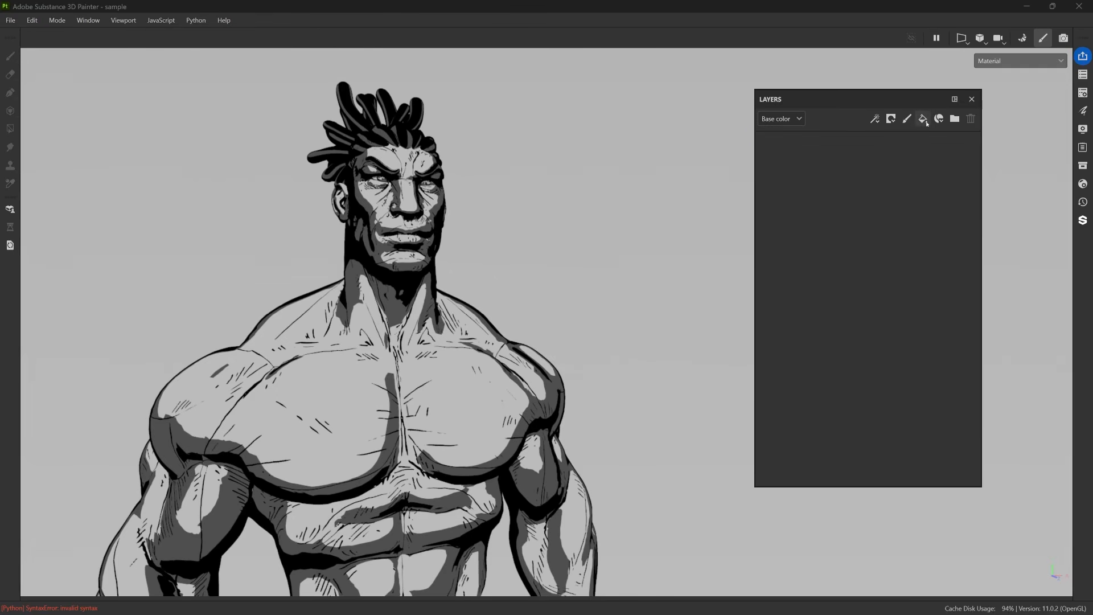
Add a new fill layer and set its base color to black.
click(924, 119)
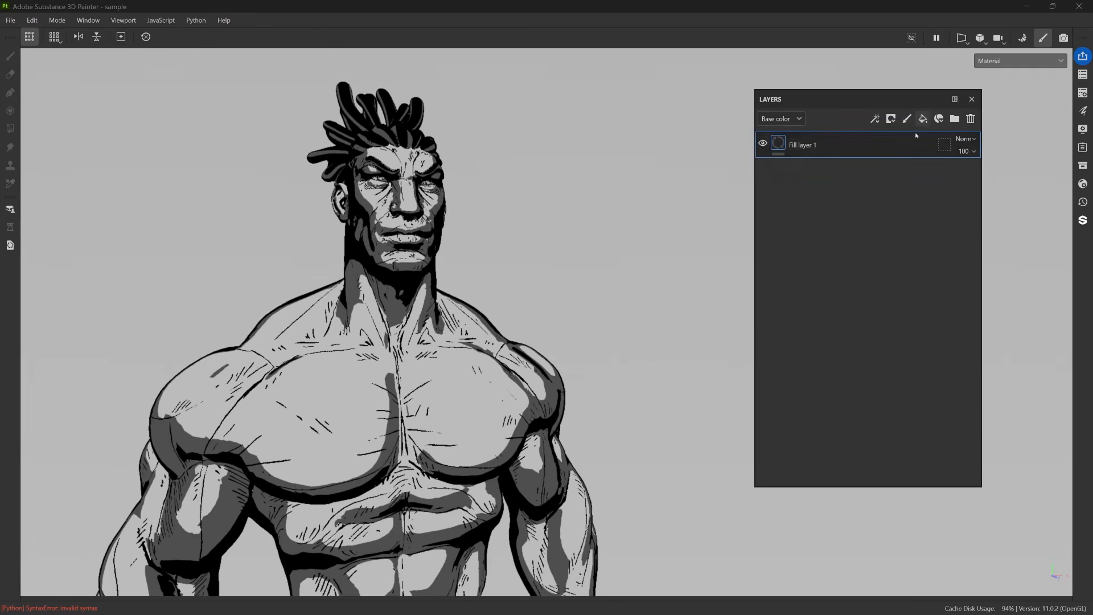
click(1083, 112)
drag(990, 114, 621, 129)
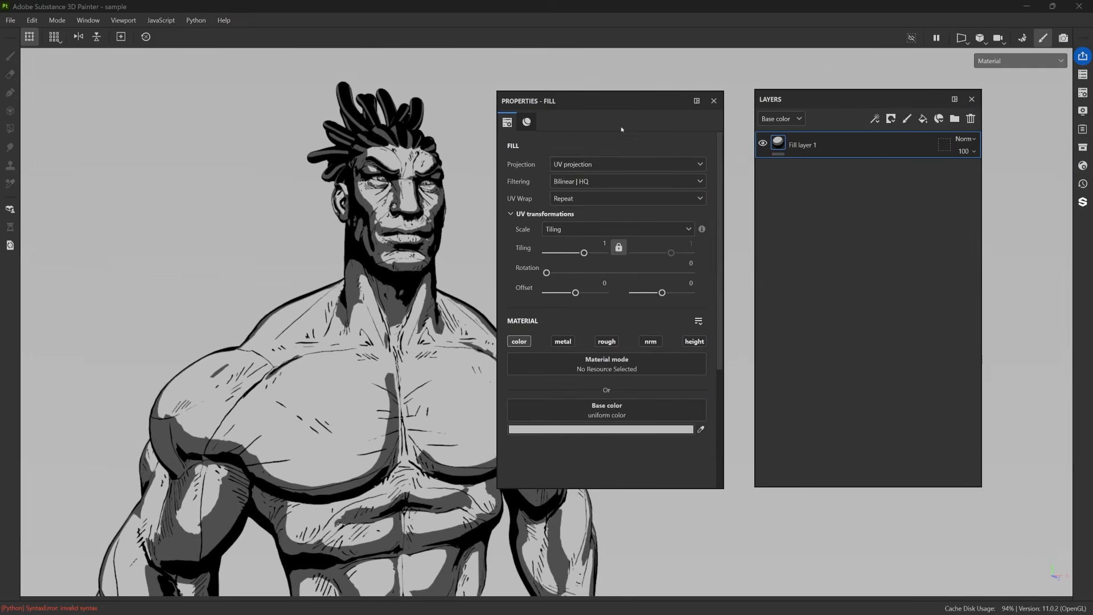
click(675, 431)
drag(776, 516, 761, 541)
click(905, 373)
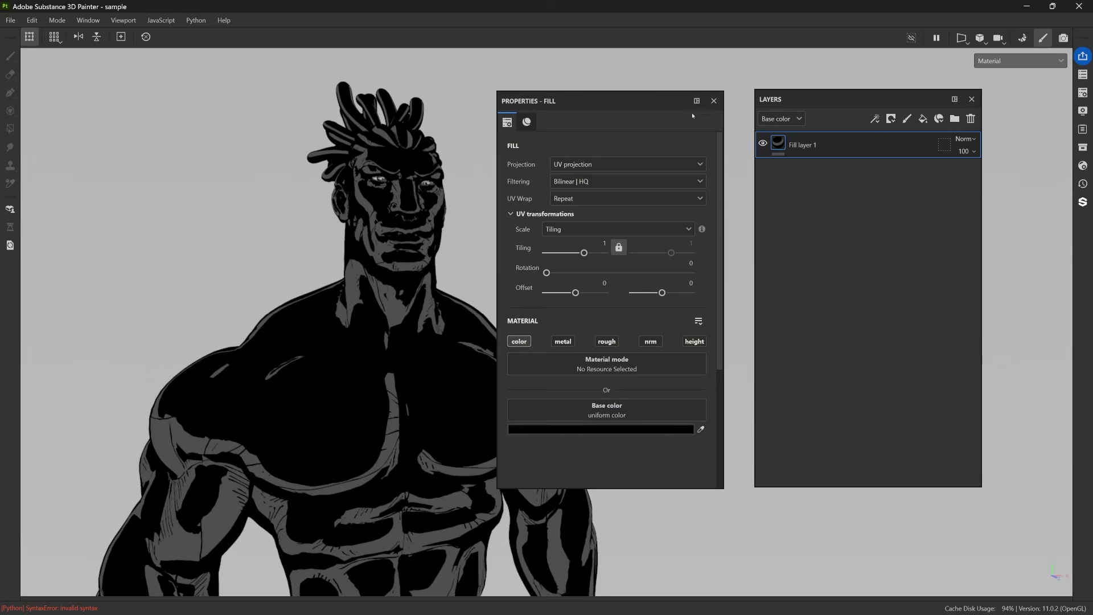
click(714, 101)
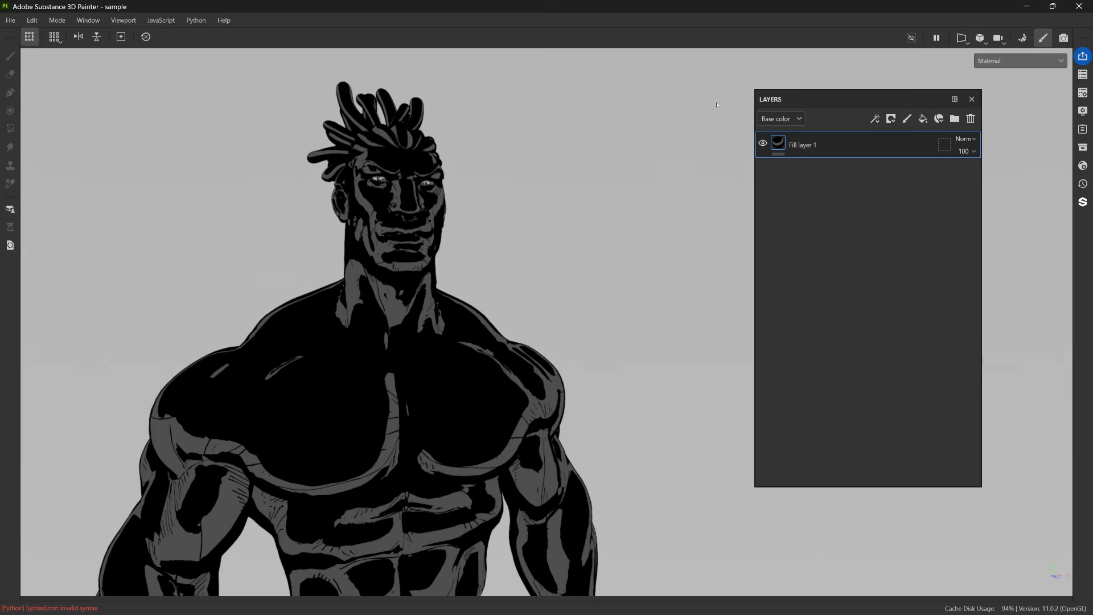
Add a black mask to the black fill layer and add a paint effect to that mask.
click(891, 118)
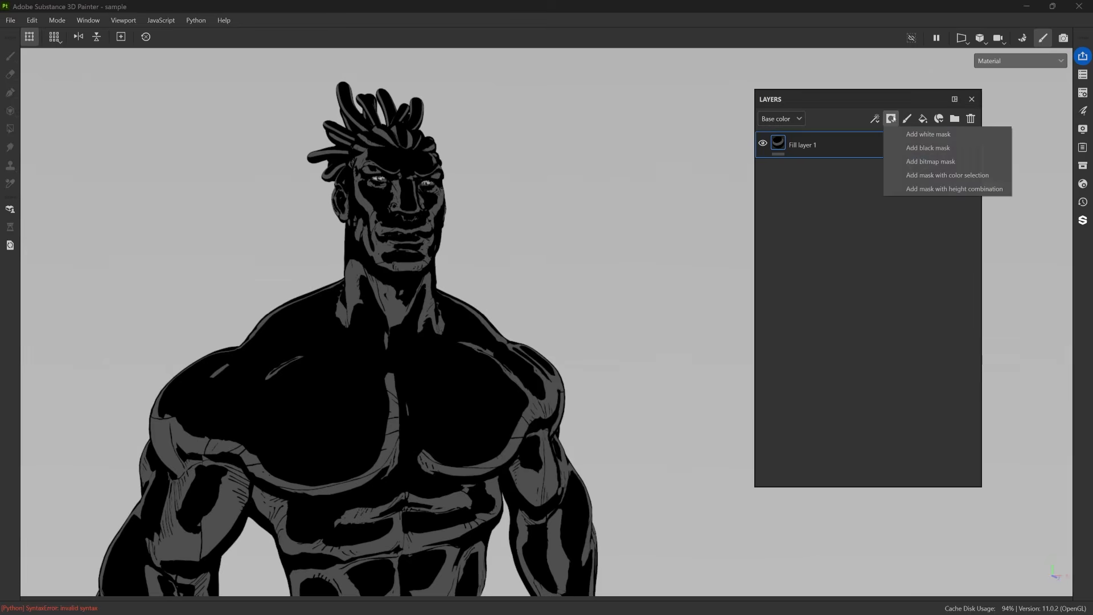
click(922, 147)
click(874, 119)
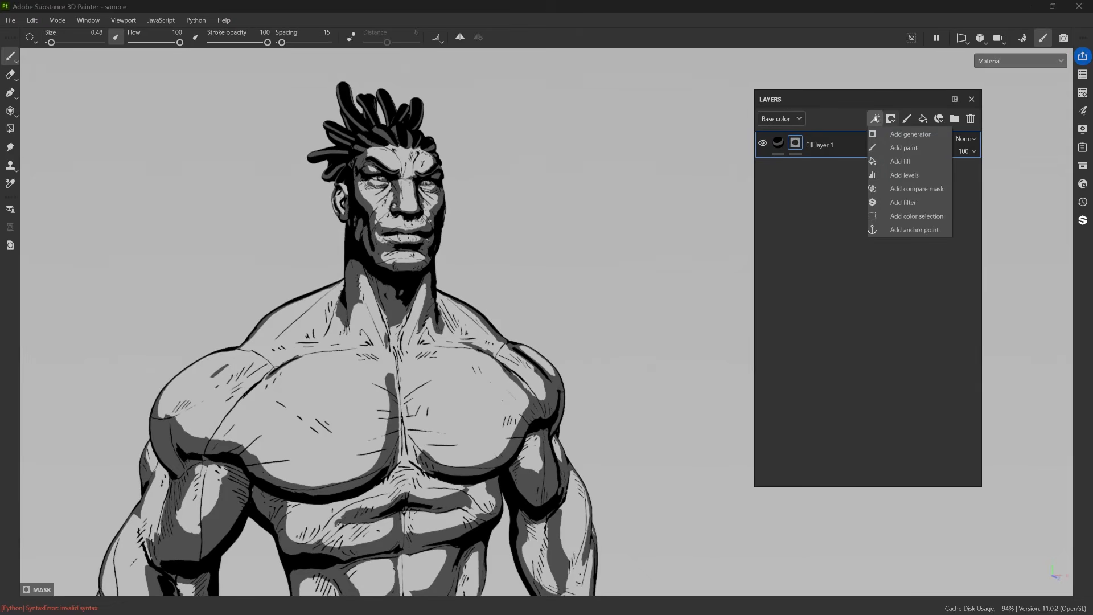
click(888, 147)
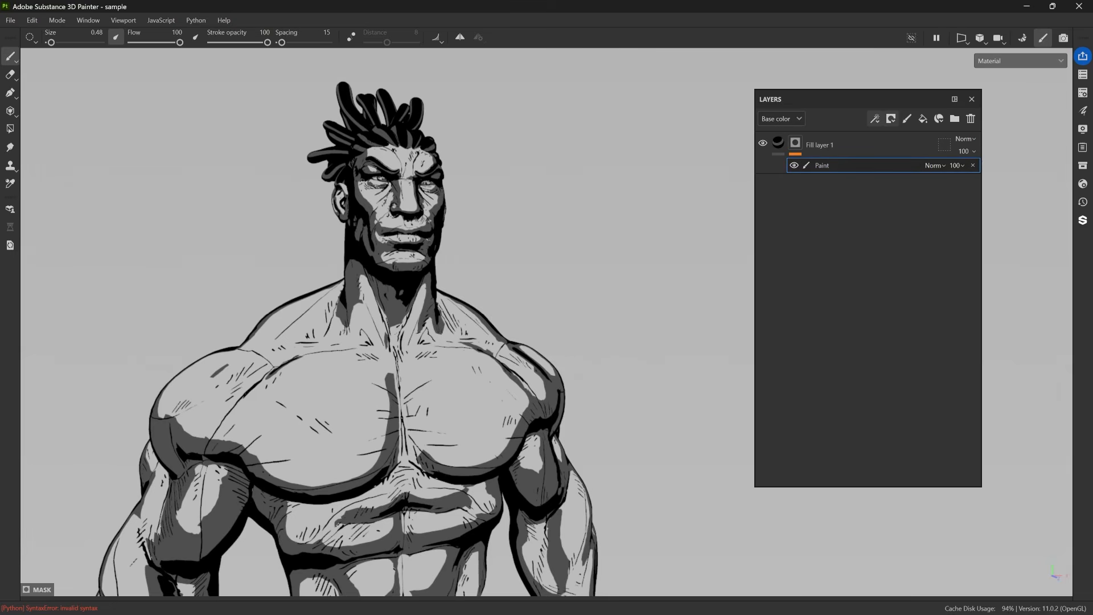
mouse_move(482, 364)
mouse_down()
mouse_move(447, 439)
mouse_move(509, 405)
mouse_up()
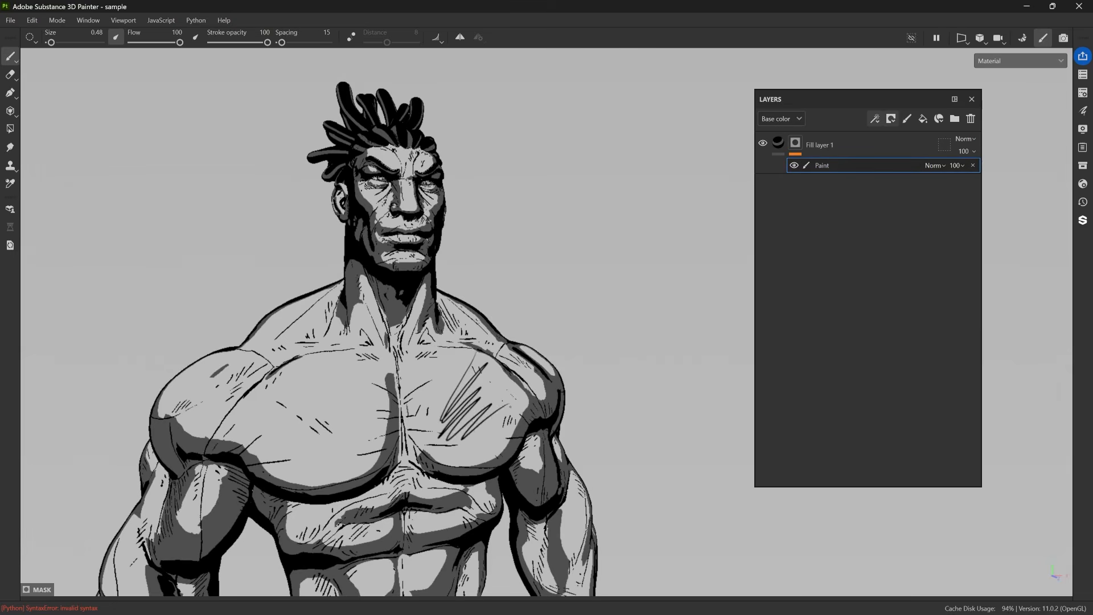
key(ctrl+z)
key(ctrl+z)
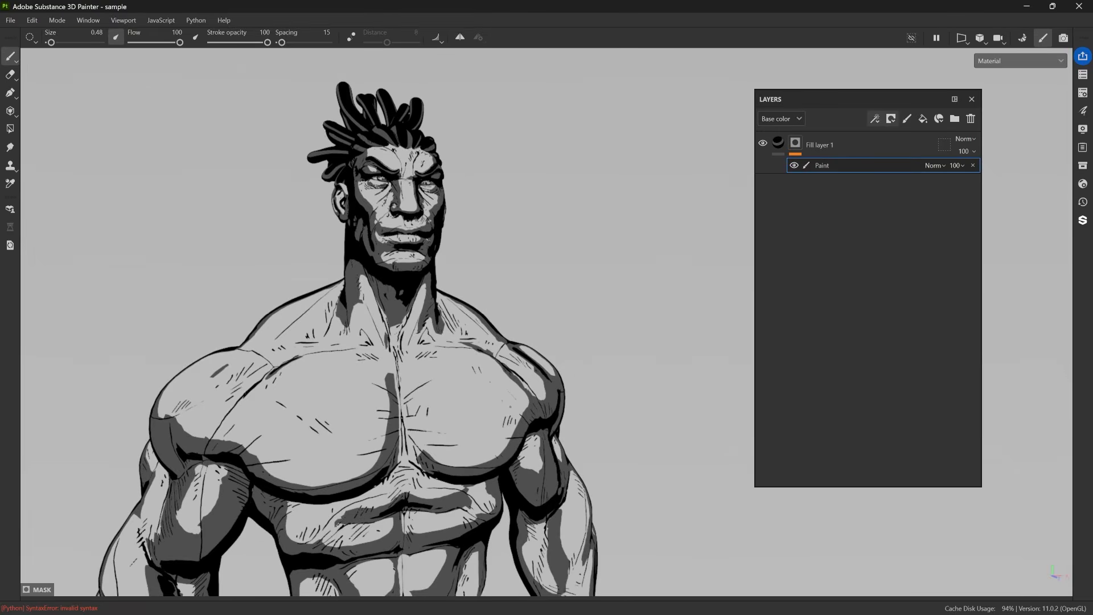
Paint thin ink lines across the character's face in the mask with a brush size of about 0.36.
alt+drag(441, 319, 376, 314)
alt+right_drag(376, 315, 507, 402)
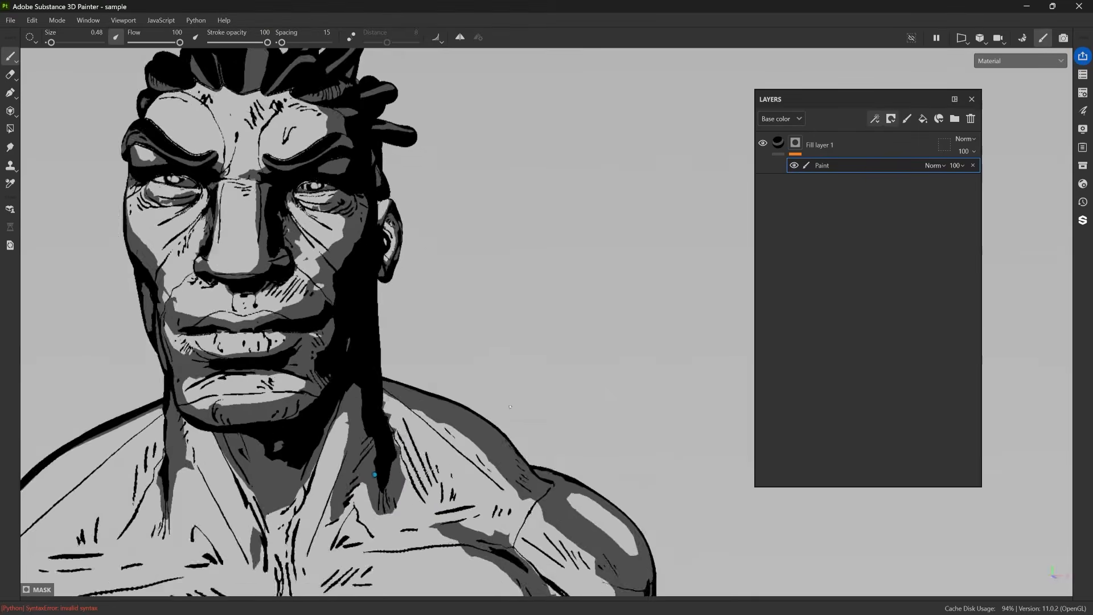
alt+middle_drag(364, 273, 470, 345)
alt+drag(470, 336, 485, 263)
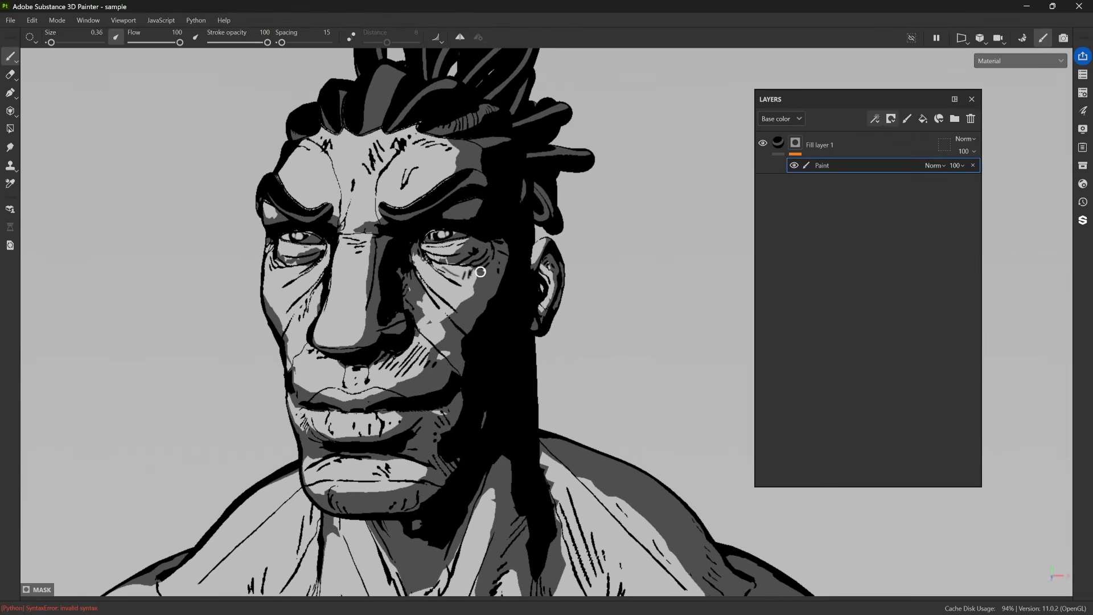
mouse_move(372, 183)
mouse_down()
mouse_move(371, 207)
mouse_move(488, 163)
mouse_move(503, 275)
mouse_move(524, 303)
mouse_up()
mouse_move(479, 304)
alt+mouse_down()
mouse_move(476, 263)
mouse_move(449, 306)
alt+mouse_up()
mouse_move(471, 307)
alt+right_down()
mouse_move(532, 265)
mouse_move(493, 240)
mouse_move(498, 256)
mouse_move(460, 297)
alt+right_up()
drag(400, 285, 390, 298)
mouse_move(396, 287)
mouse_down()
mouse_move(366, 321)
mouse_move(375, 321)
mouse_up()
alt+right_drag(501, 279, 482, 342)
alt+drag(483, 342, 458, 300)
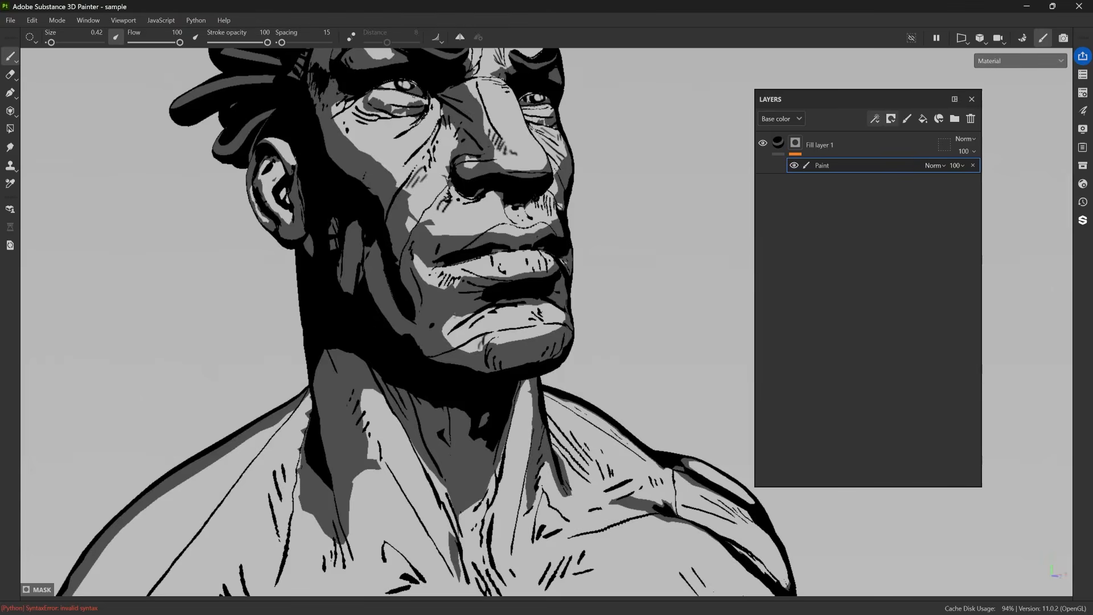
Paint short hatching strokes around the jaw and neck in the mask with a brush size of 0.42.
alt+middle_drag(393, 507, 429, 358)
drag(420, 342, 416, 356)
drag(425, 344, 425, 357)
drag(430, 348, 431, 359)
drag(437, 357, 440, 368)
alt+drag(398, 367, 450, 341)
drag(359, 314, 349, 327)
drag(347, 317, 312, 355)
mouse_move(364, 387)
alt+mouse_down()
mouse_move(379, 347)
mouse_move(340, 404)
alt+mouse_up()
Paint diagonal hatching strokes on the upper chest in the mask with a brush size of 0.85.
mouse_move(512, 398)
alt+mouse_down()
mouse_move(561, 402)
mouse_move(573, 370)
alt+mouse_up()
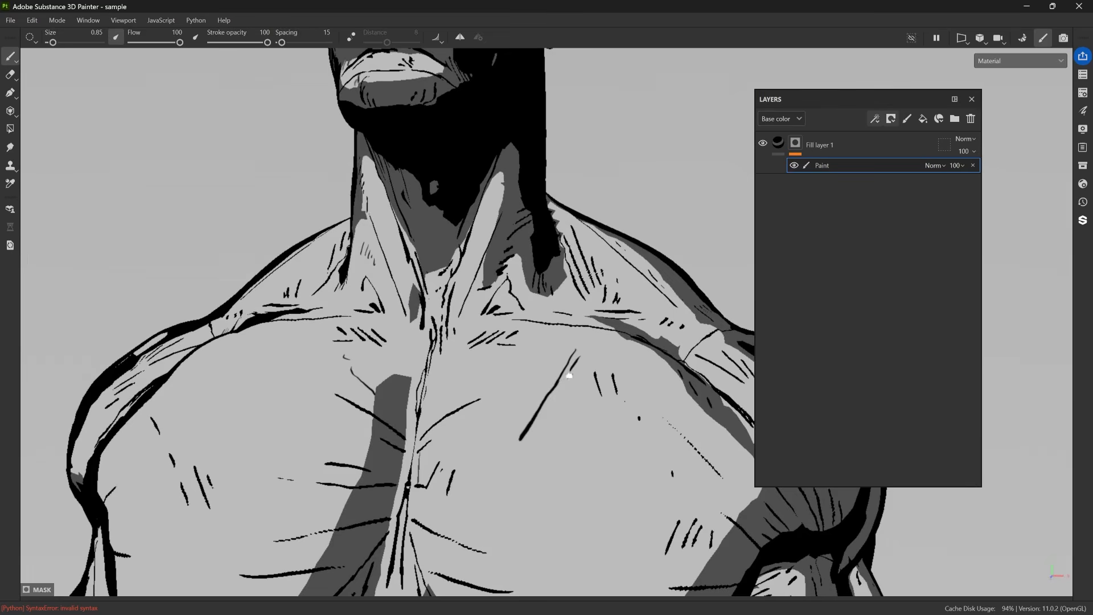
drag(549, 404, 490, 482)
mouse_move(554, 459)
alt+mouse_down()
mouse_move(597, 398)
mouse_move(592, 409)
alt+mouse_up()
drag(604, 402, 601, 413)
alt+drag(601, 414, 574, 434)
alt+right_drag(574, 434, 541, 484)
alt+drag(541, 484, 542, 533)
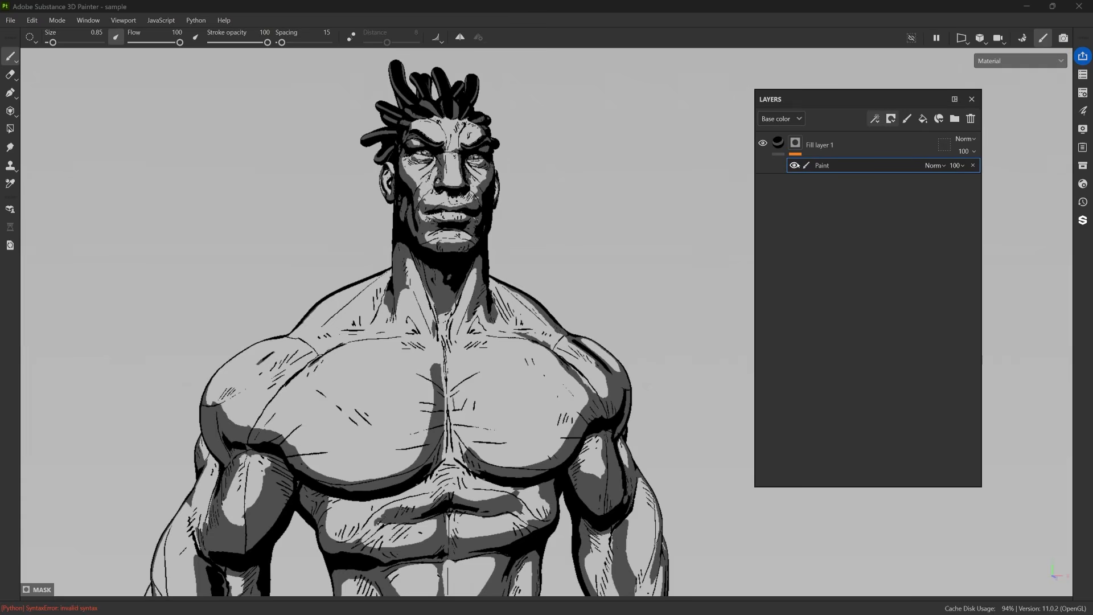
Try a second paint effect in the mask with a scribble on the chest, toggle its visibility and delete it.
click(875, 119)
click(888, 161)
mouse_move(428, 318)
mouse_down()
mouse_move(432, 393)
mouse_move(348, 460)
mouse_move(360, 470)
mouse_up()
click(794, 165)
click(794, 165)
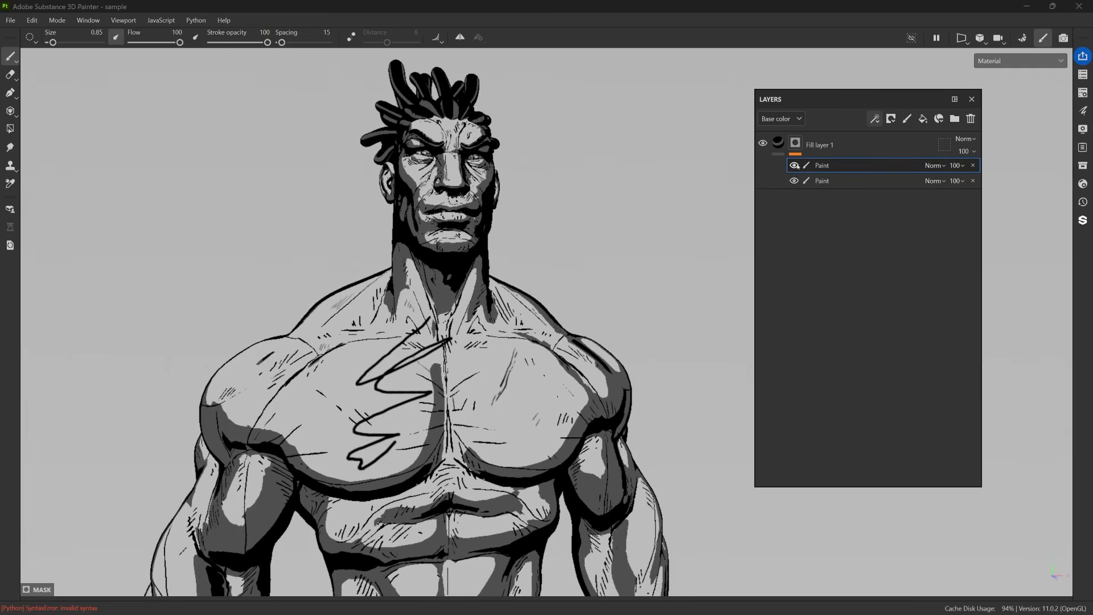
click(795, 165)
click(972, 165)
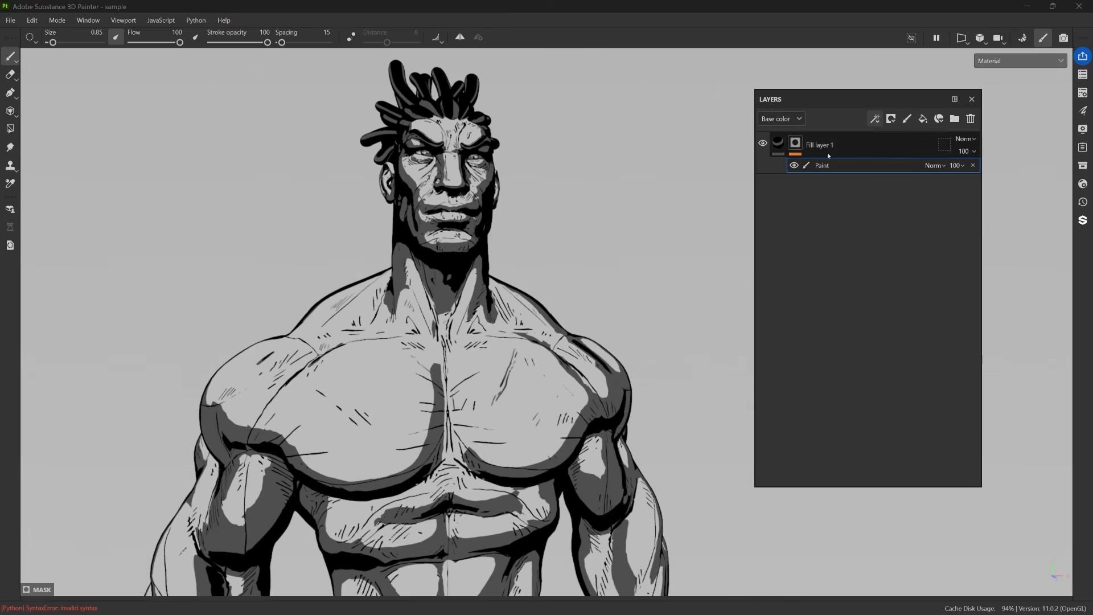
Hide the black fill layer and add a new fill layer with color disabled and only the height channel enabled.
click(912, 148)
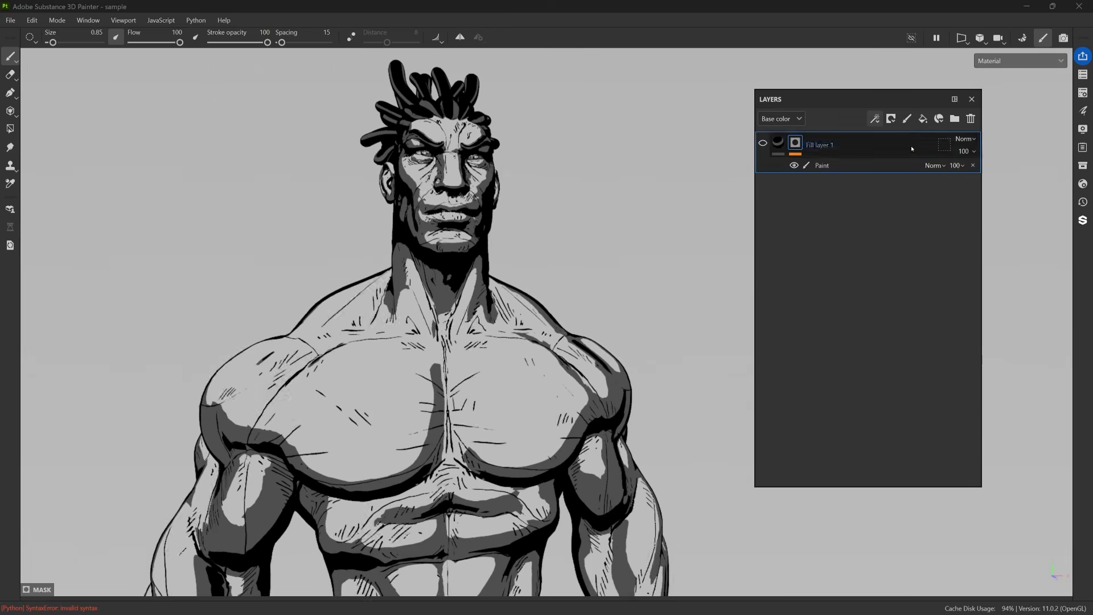
click(923, 119)
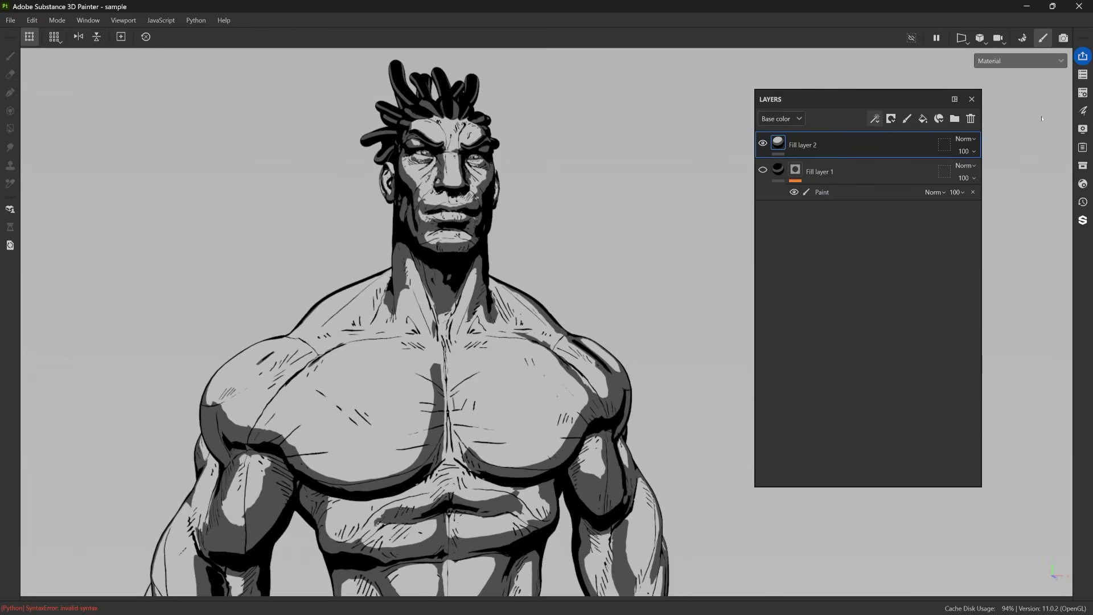
click(1083, 111)
drag(1004, 107, 681, 107)
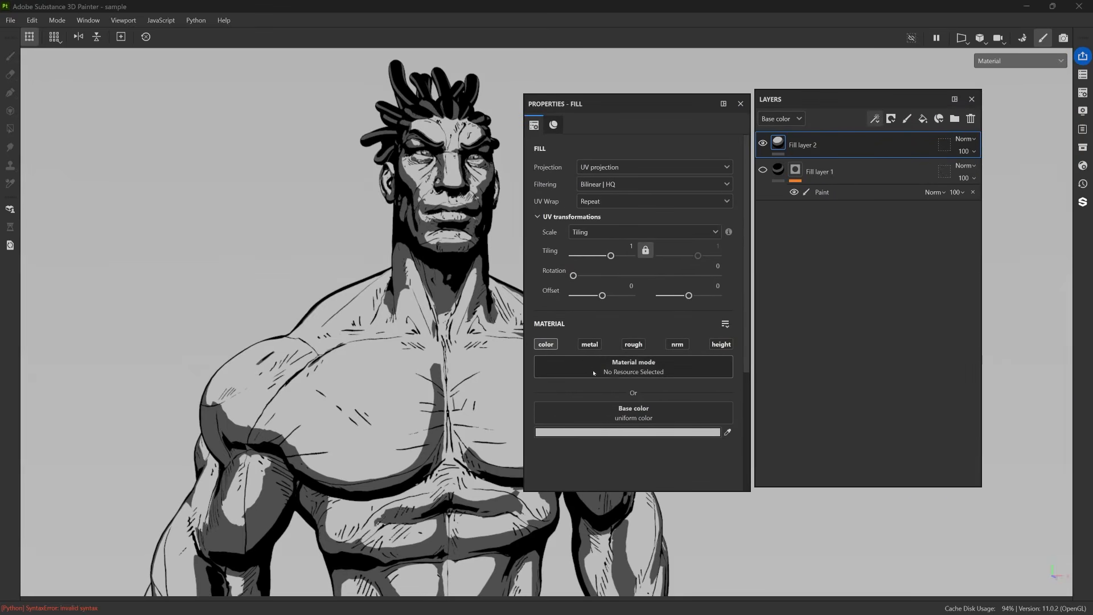
click(547, 345)
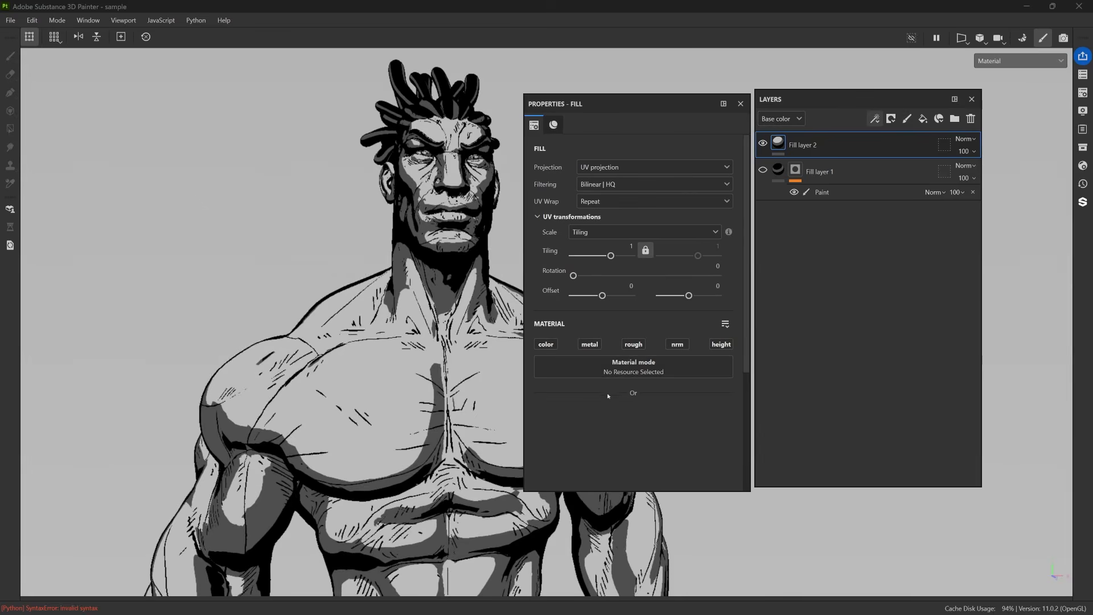
click(722, 345)
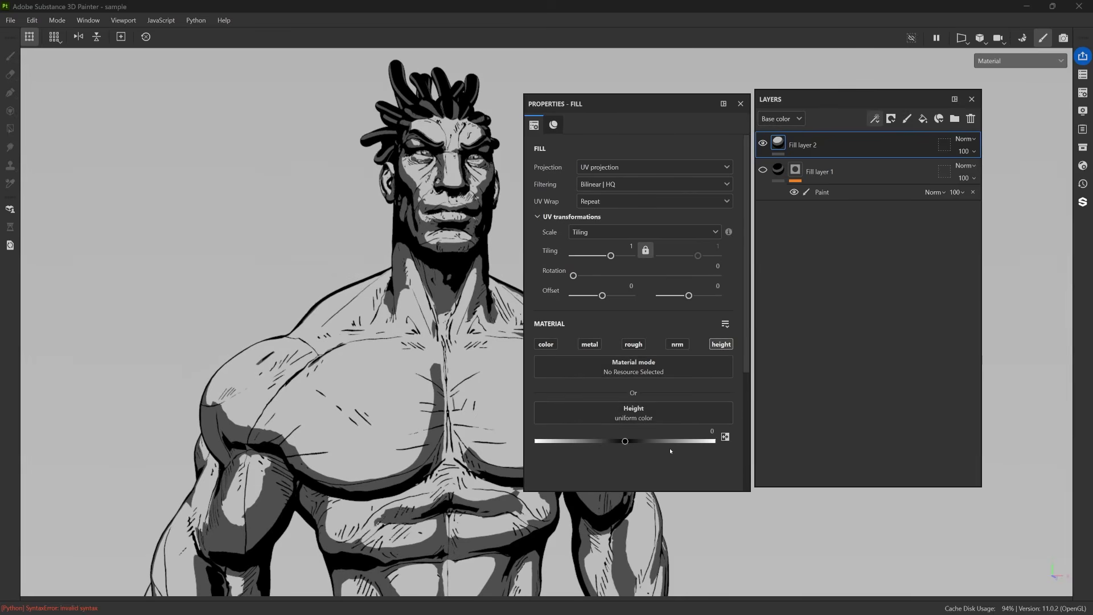
Set the new fill layer's height to 0.4006 and close its properties.
drag(625, 441, 632, 443)
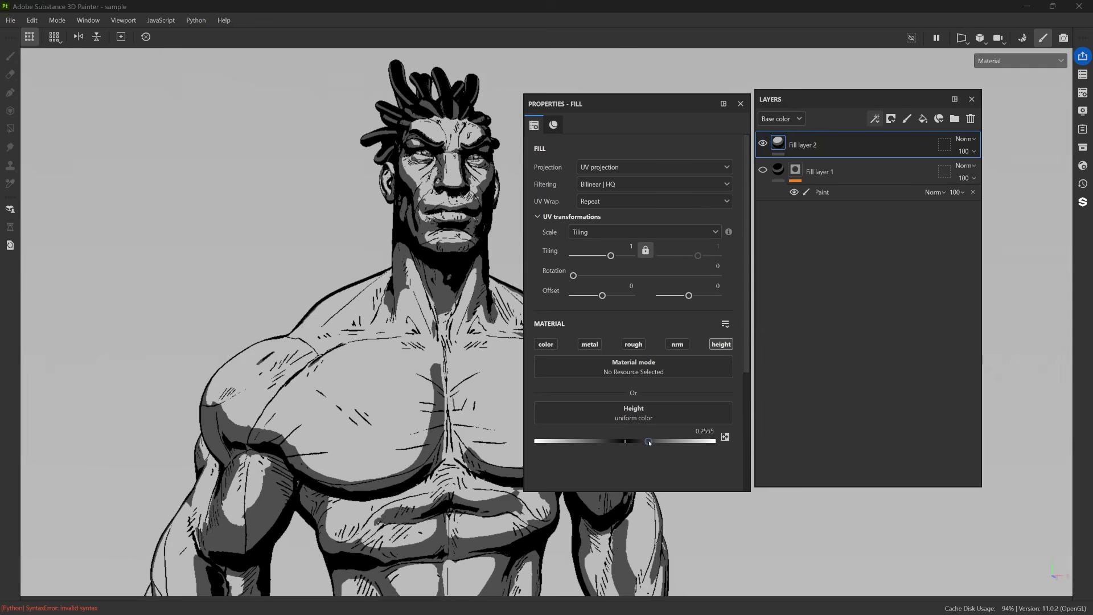
click(691, 434)
text(.5)
key(Return)
drag(673, 440, 662, 441)
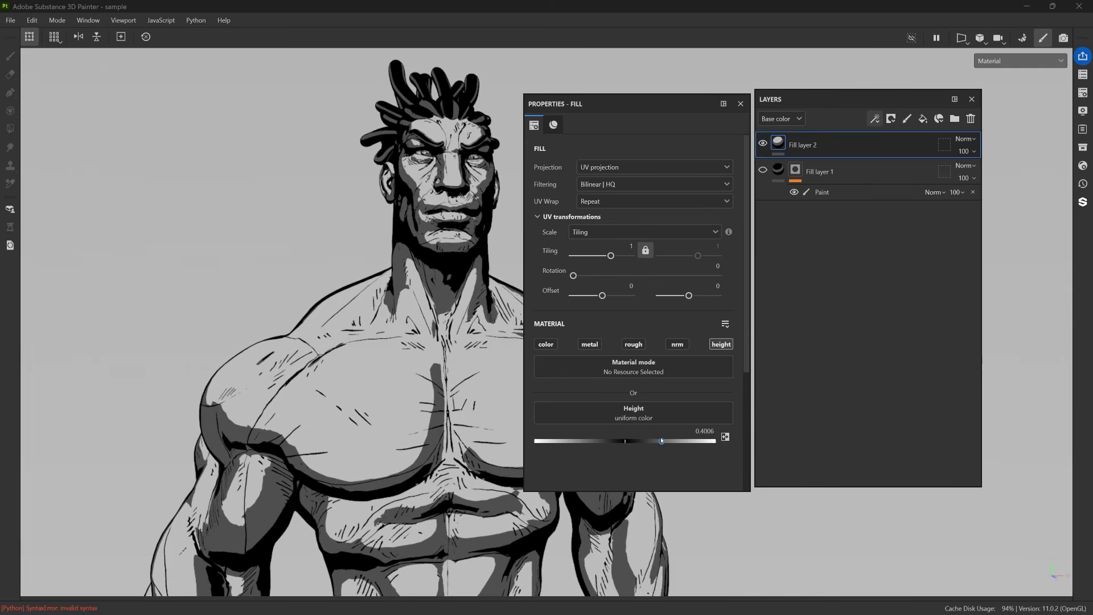
mouse_move(655, 504)
alt+mouse_down()
mouse_move(580, 390)
mouse_move(487, 447)
alt+mouse_up()
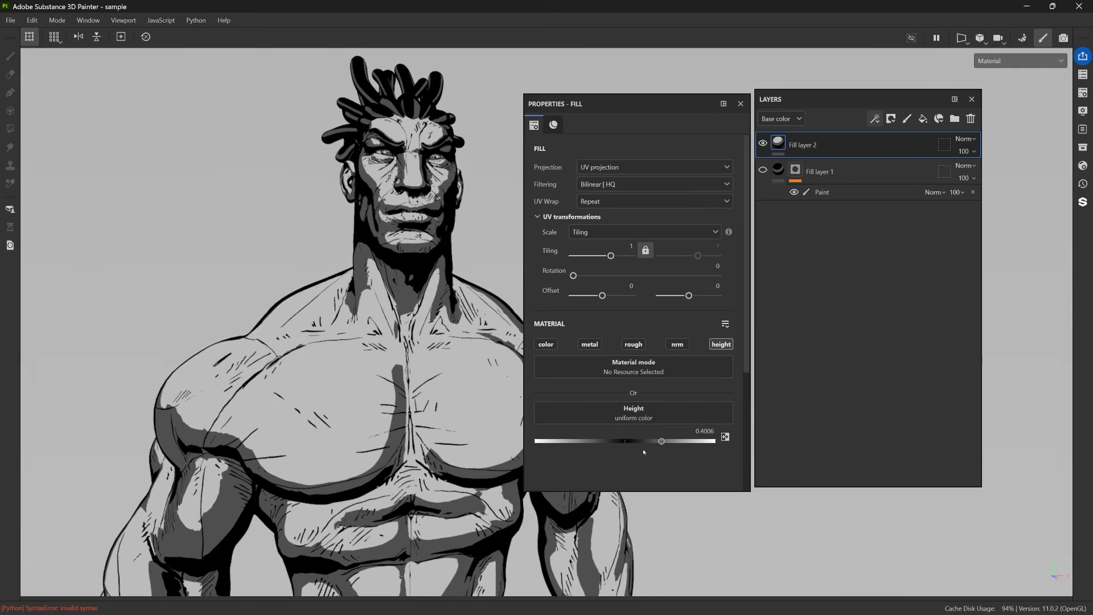
click(740, 105)
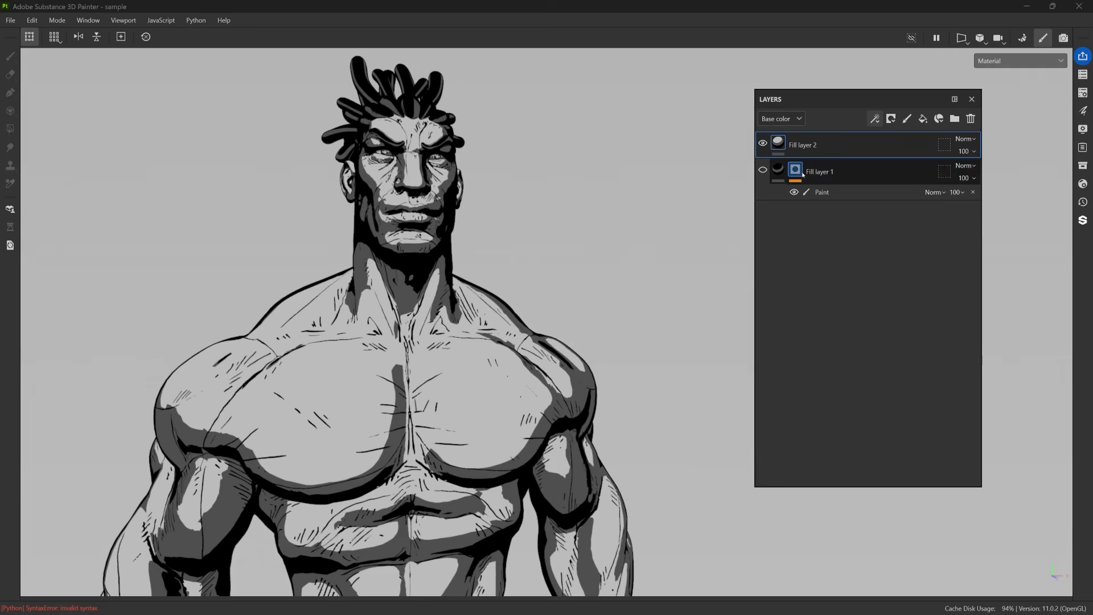
Add a black mask with a paint effect to the height fill layer.
click(891, 119)
click(924, 136)
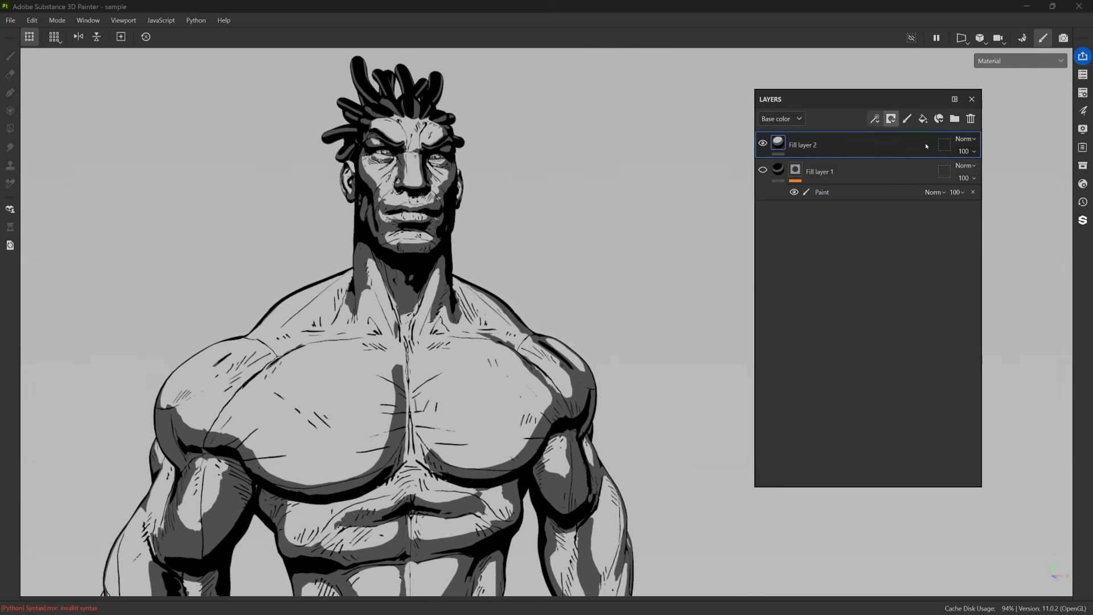
click(875, 118)
click(911, 148)
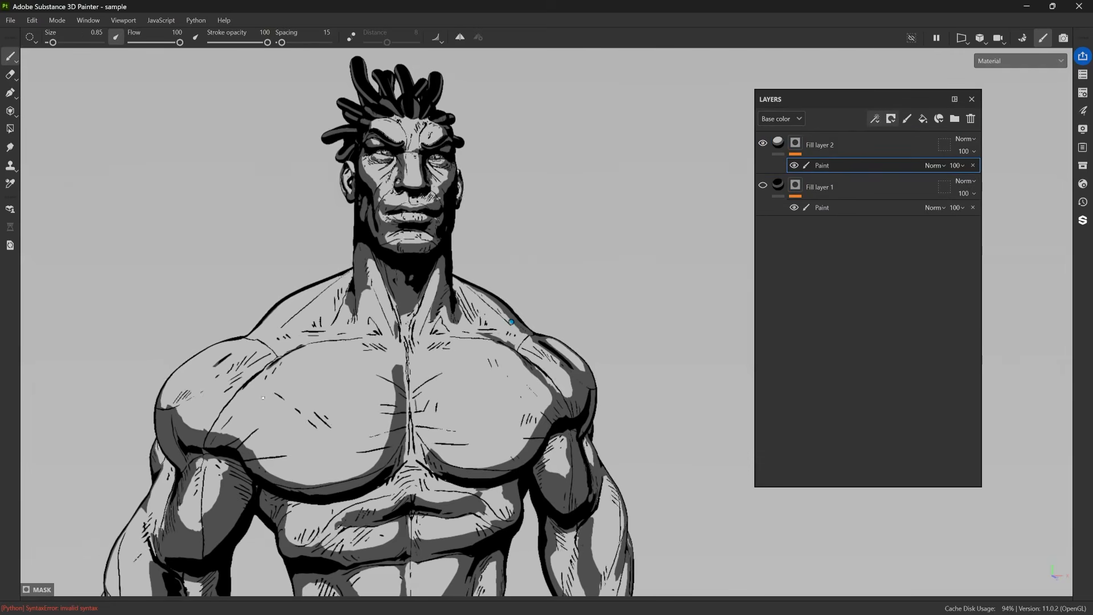
Display the height layer's mask, paint two chest spirals and a curved line on each shoulder at brush size 2.94, and return to the material view.
alt+right_drag(370, 379, 374, 377)
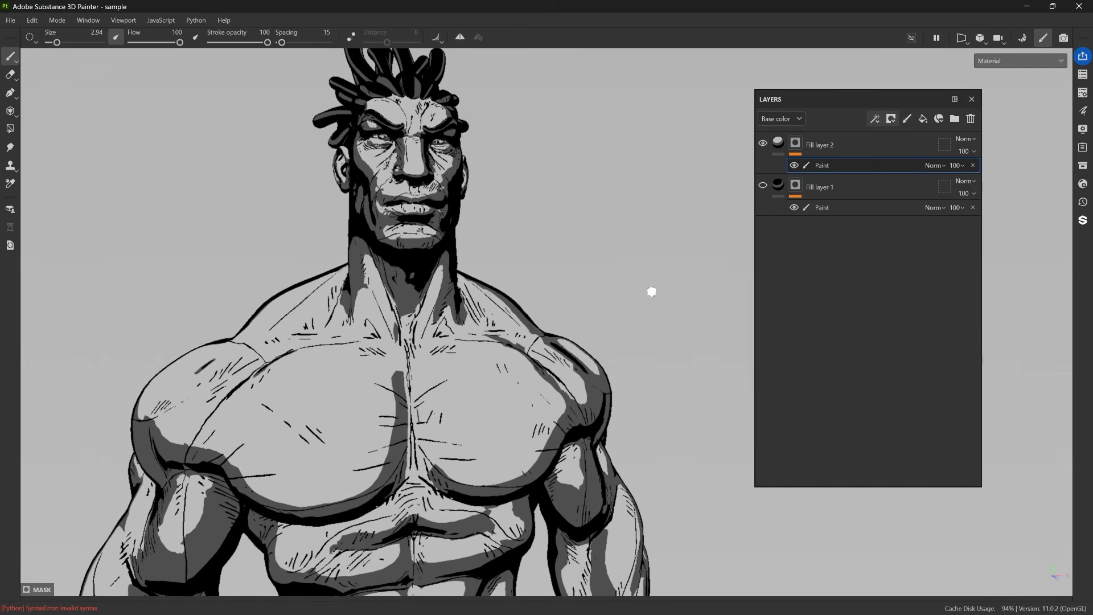
alt+click(795, 142)
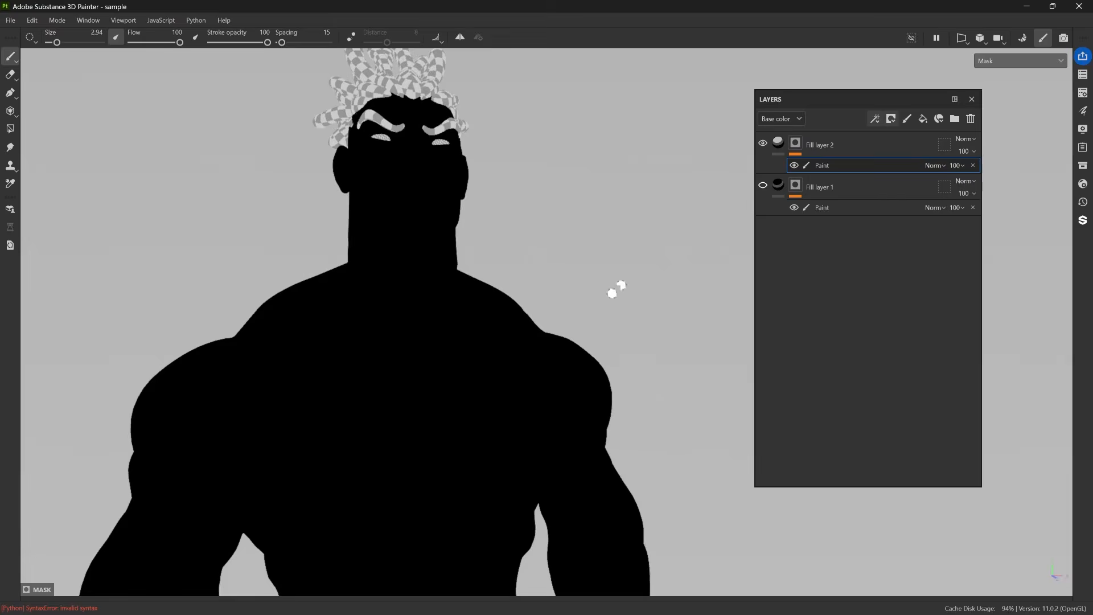
scroll(449, 371, up, 2)
mouse_move(364, 343)
mouse_down()
mouse_move(317, 434)
mouse_move(346, 408)
mouse_up()
mouse_move(510, 340)
mouse_down()
mouse_move(575, 373)
mouse_move(504, 379)
mouse_move(542, 365)
mouse_up()
mouse_move(290, 350)
mouse_down()
mouse_move(157, 390)
mouse_move(112, 478)
mouse_up()
drag(599, 323, 670, 394)
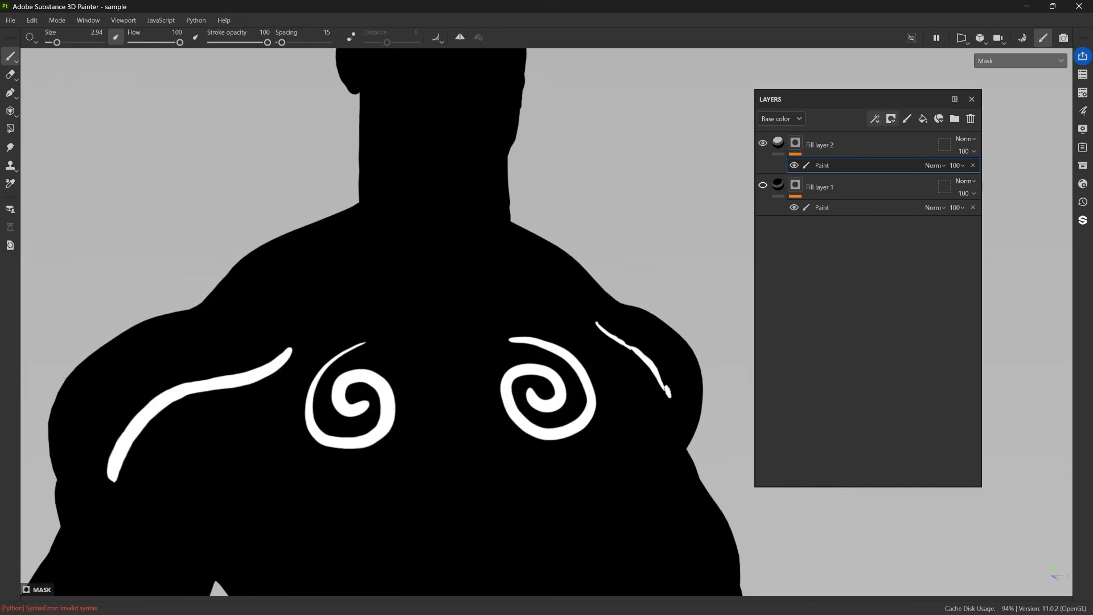
click(783, 147)
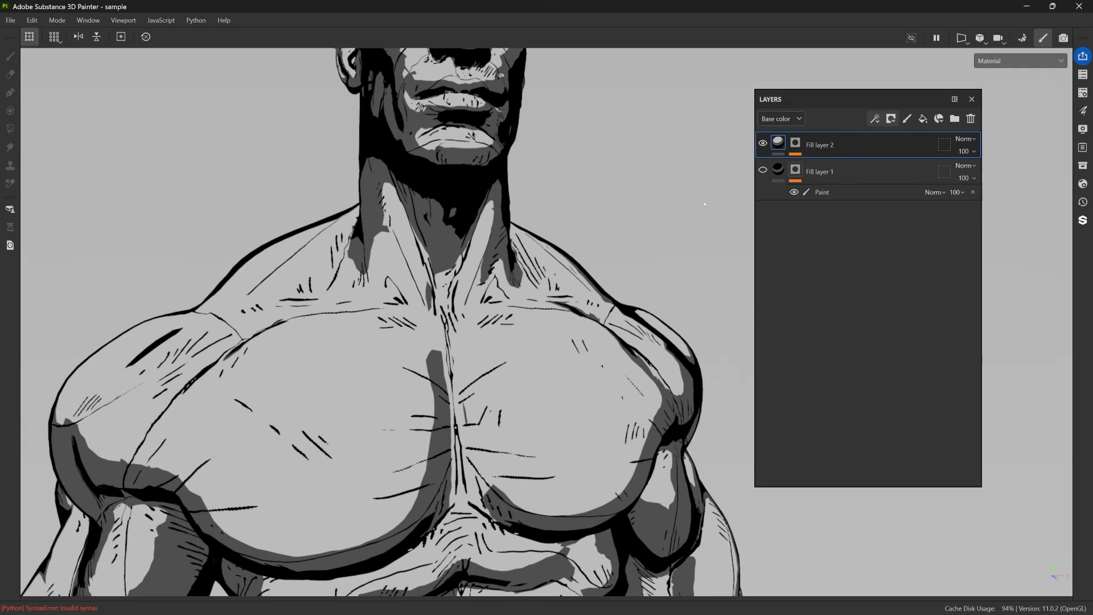
Close the layer stack, open the shader settings and set the displacement scale to 0.05.
click(972, 99)
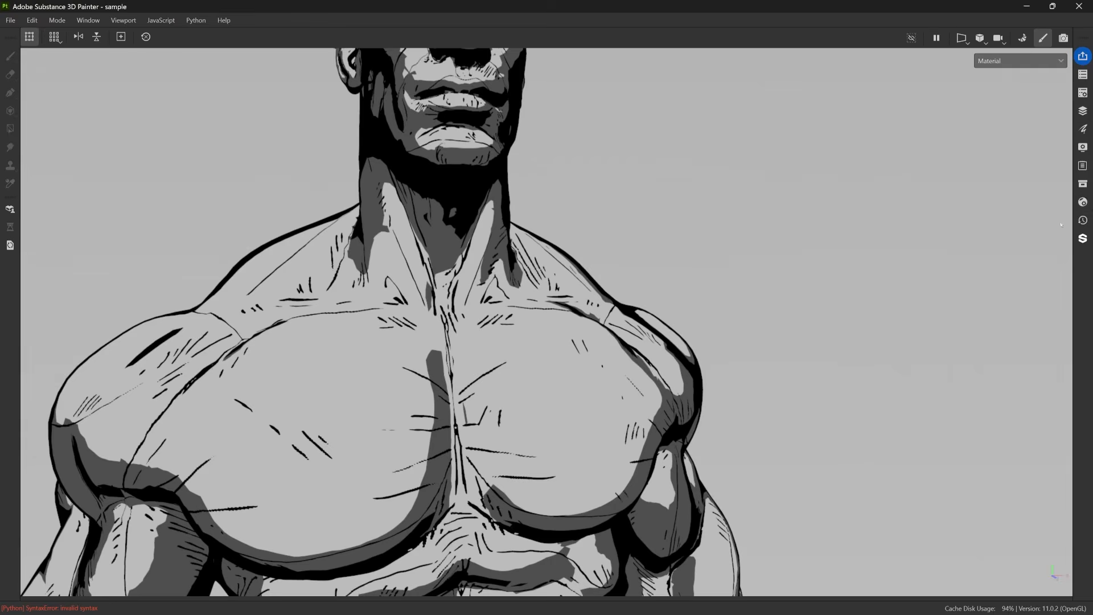
click(1083, 202)
drag(889, 197, 775, 99)
drag(961, 551, 895, 596)
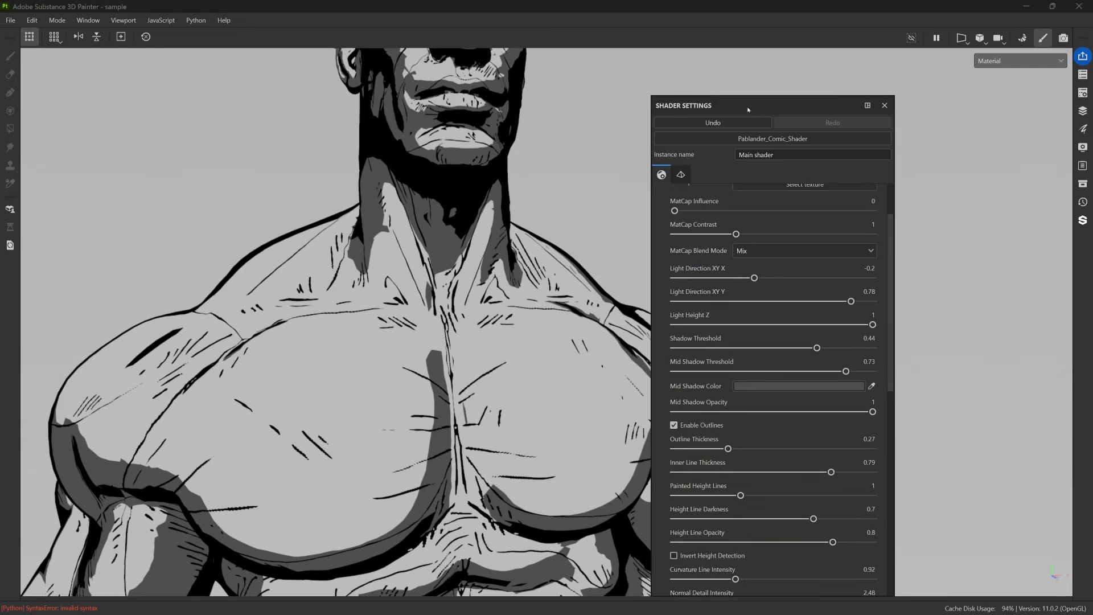
drag(748, 109, 794, 89)
scroll(763, 187, down, 8)
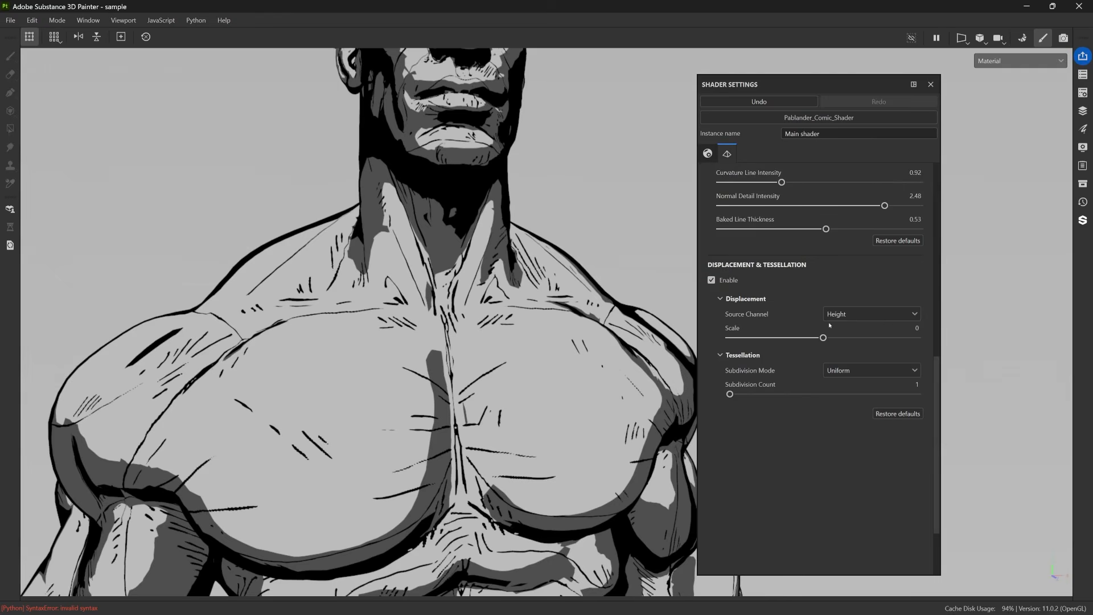
click(906, 329)
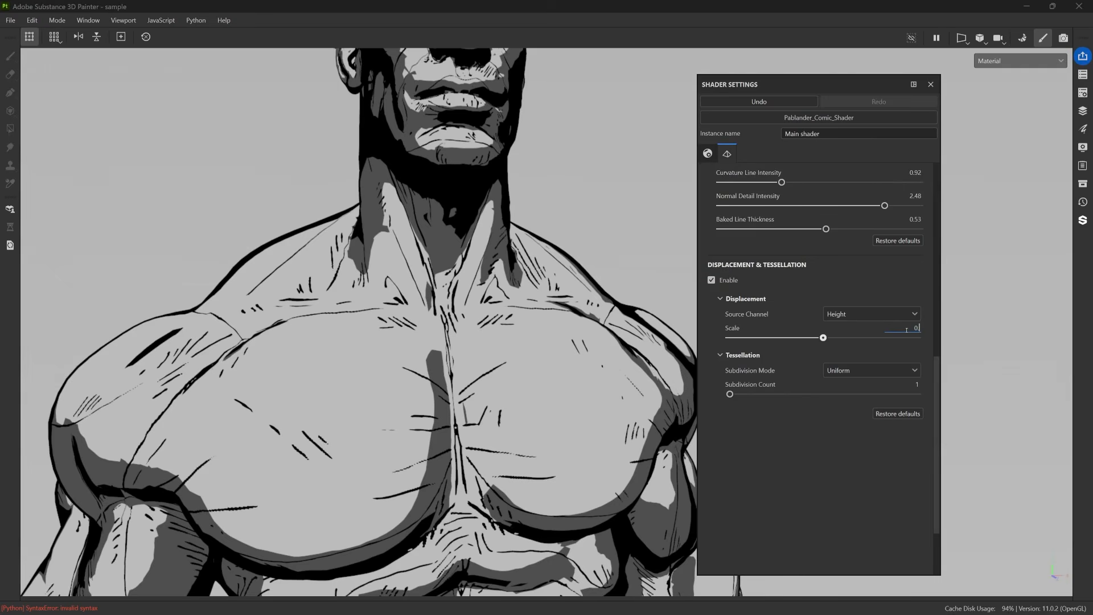
text(0.05)
key(Return)
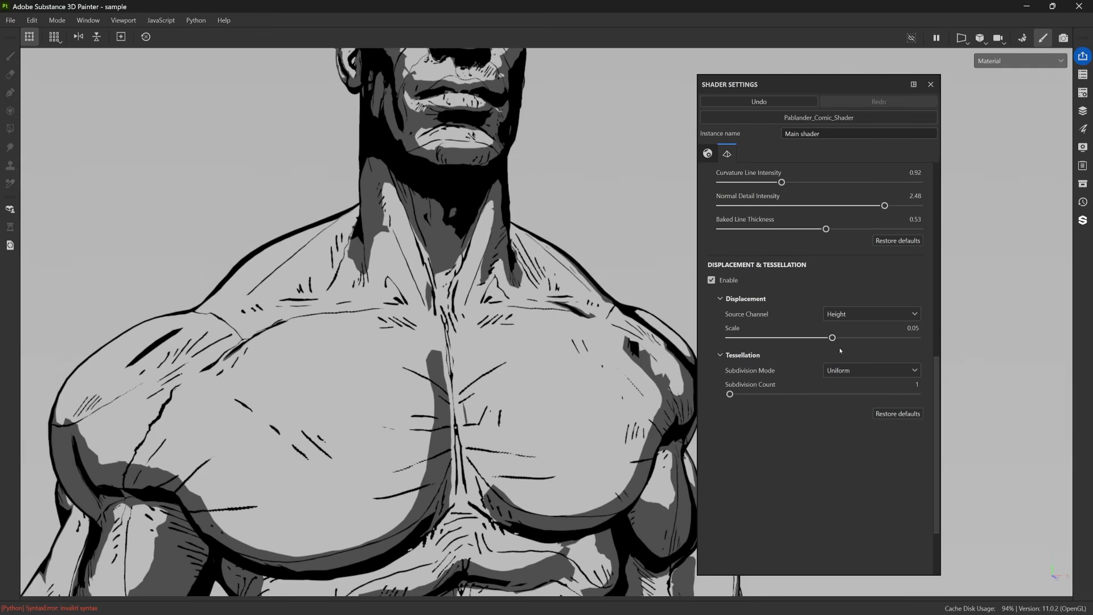
Compare the displacement by setting its scale to 0 and back to 0.05.
click(895, 329)
text(0)
key(Return)
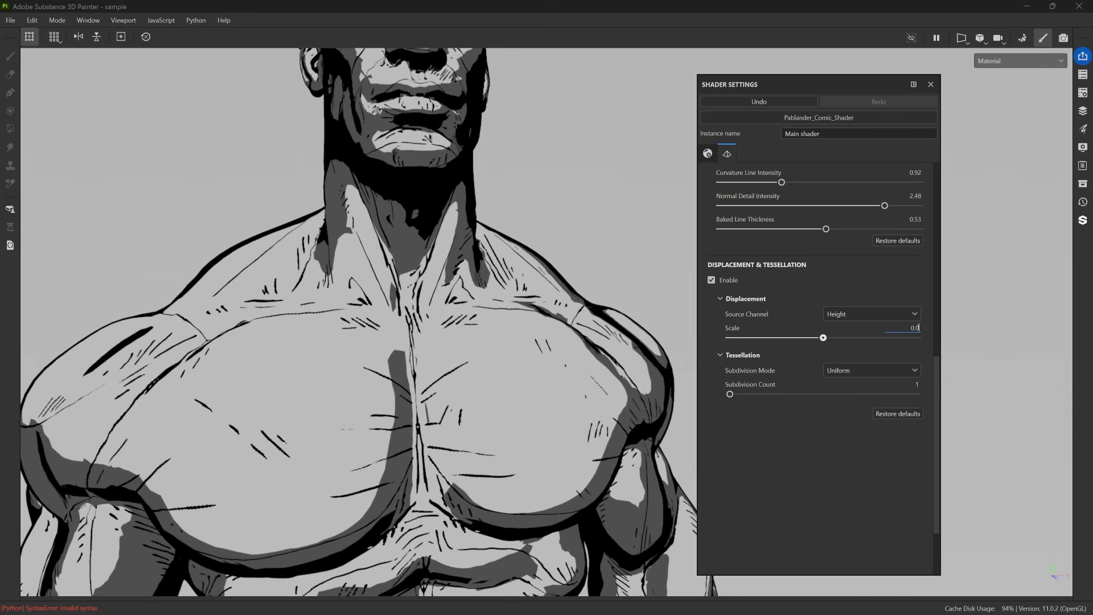
text(5)
key(Return)
mouse_move(490, 362)
alt+mouse_down()
mouse_move(643, 387)
mouse_move(458, 370)
mouse_move(530, 376)
mouse_move(484, 370)
alt+mouse_up()
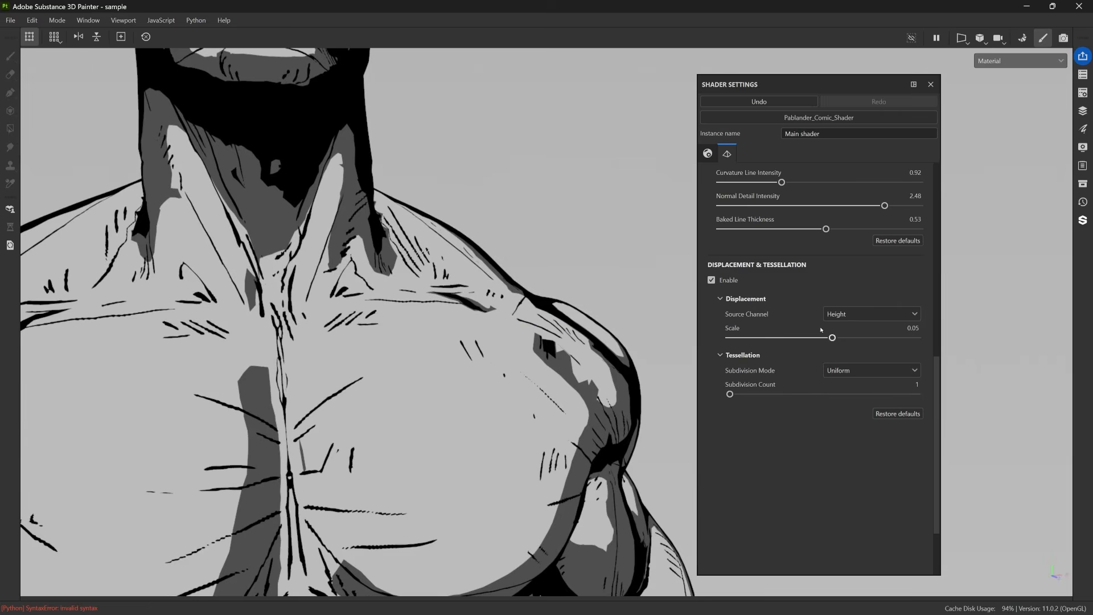
Raise the tessellation subdivision count to 16 and set the displacement scale to 0.09.
drag(732, 392, 758, 395)
scroll(535, 353, up, 4)
alt+drag(527, 376, 804, 360)
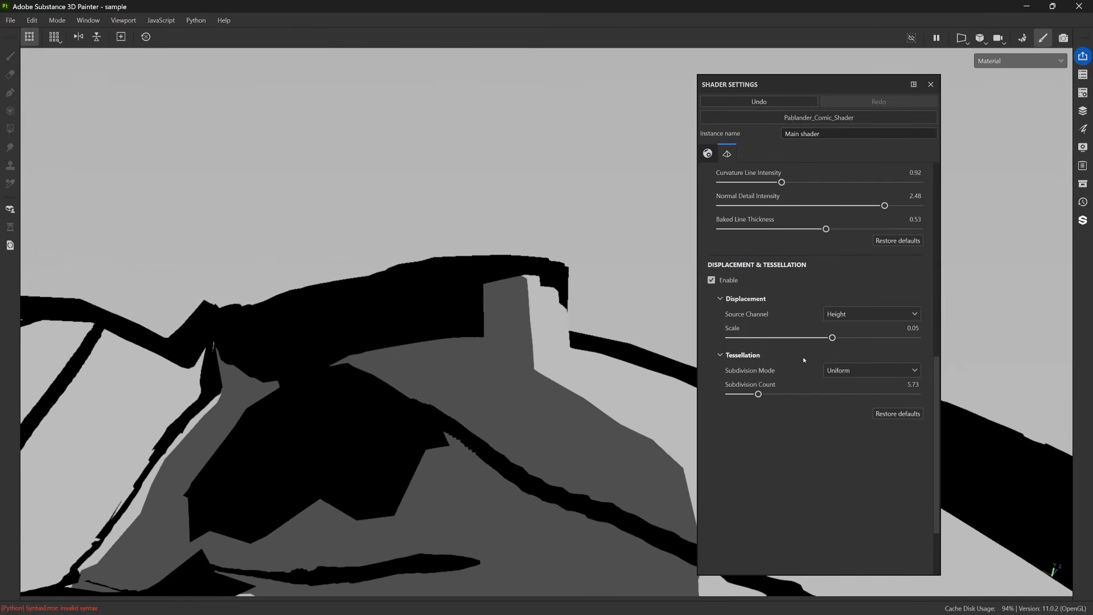
drag(758, 394, 808, 394)
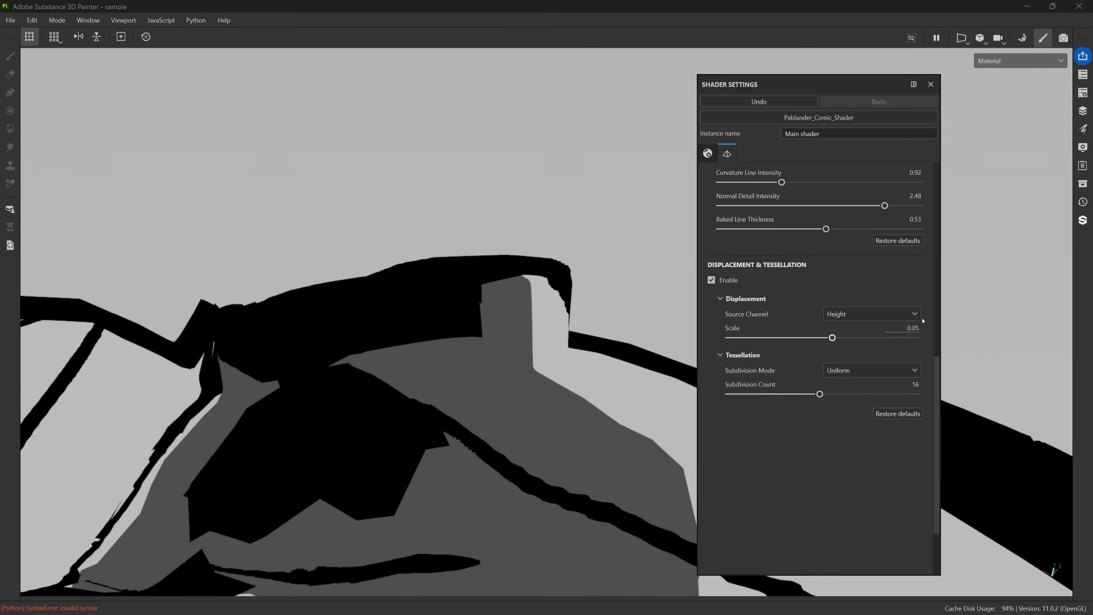
drag(832, 338, 840, 338)
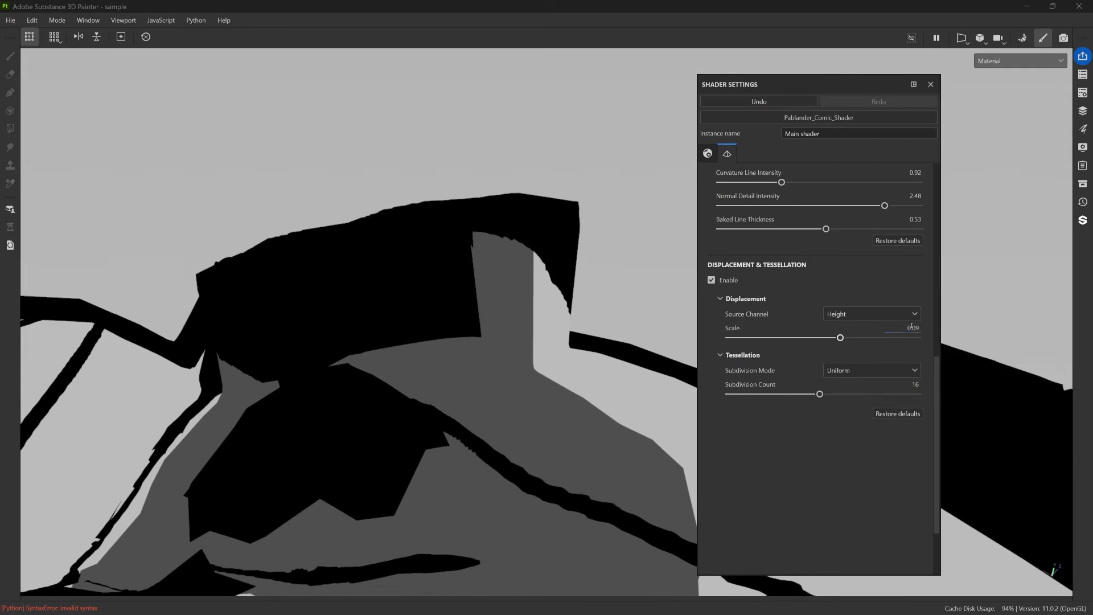
Set the displacement scale to 0.05.
key(Return)
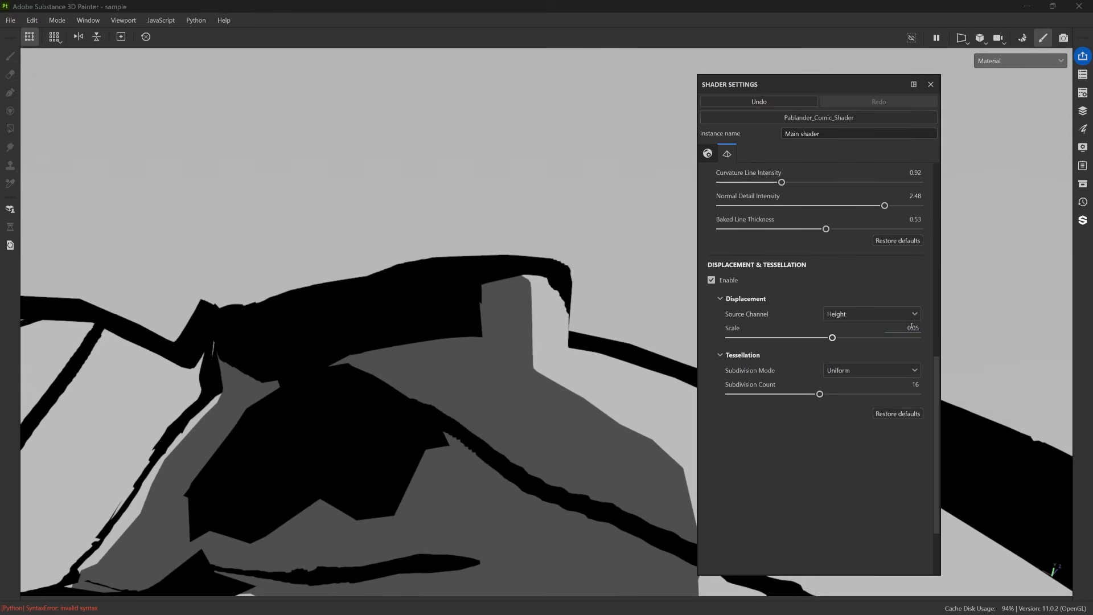
alt+right_drag(563, 184, 649, 257)
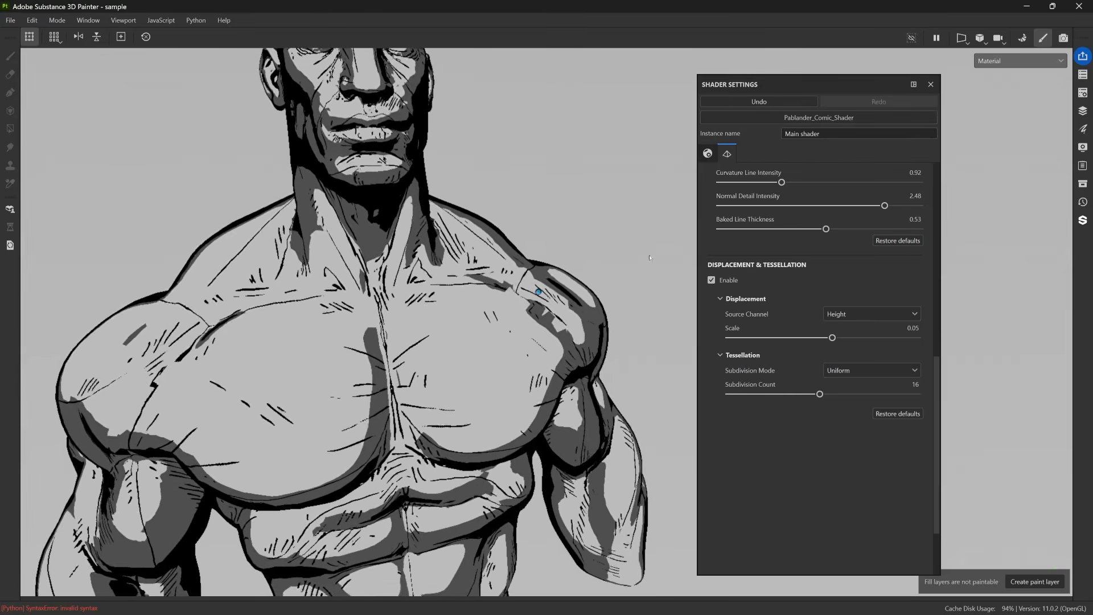
alt+drag(650, 258, 667, 277)
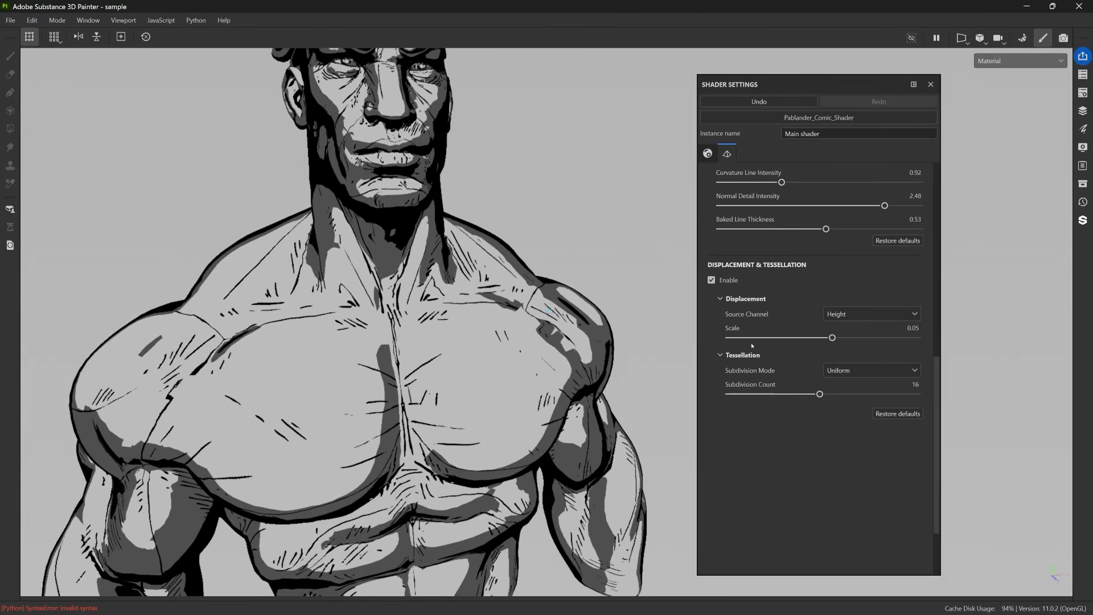
alt+drag(528, 258, 573, 300)
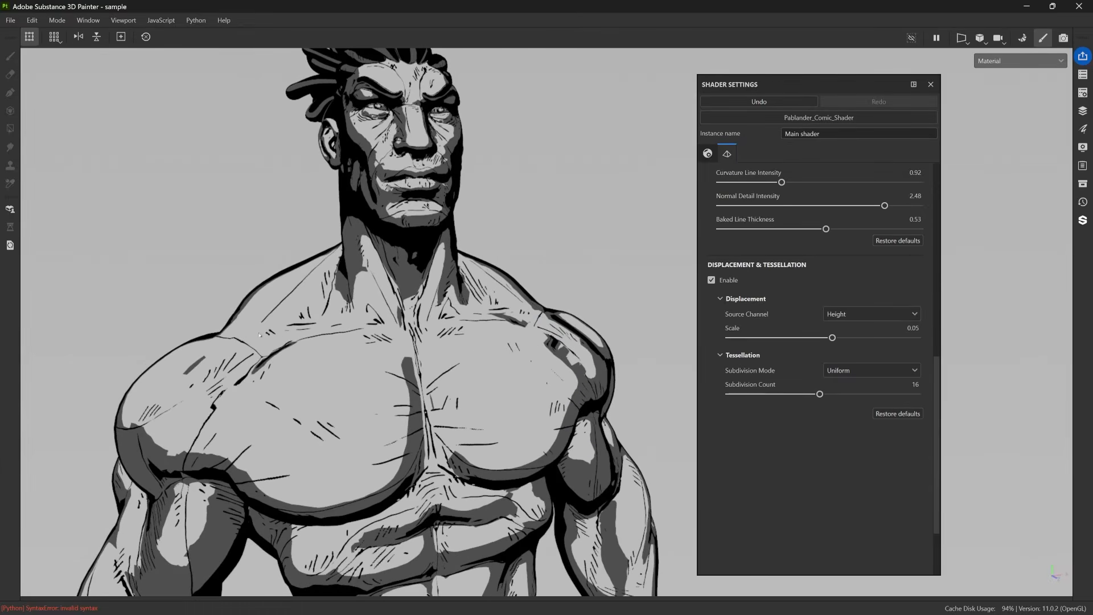
Raise Painted Height Lines to 1.95 and set both Height Line Darkness and Height Line Opacity to 1.
scroll(822, 248, up, 5)
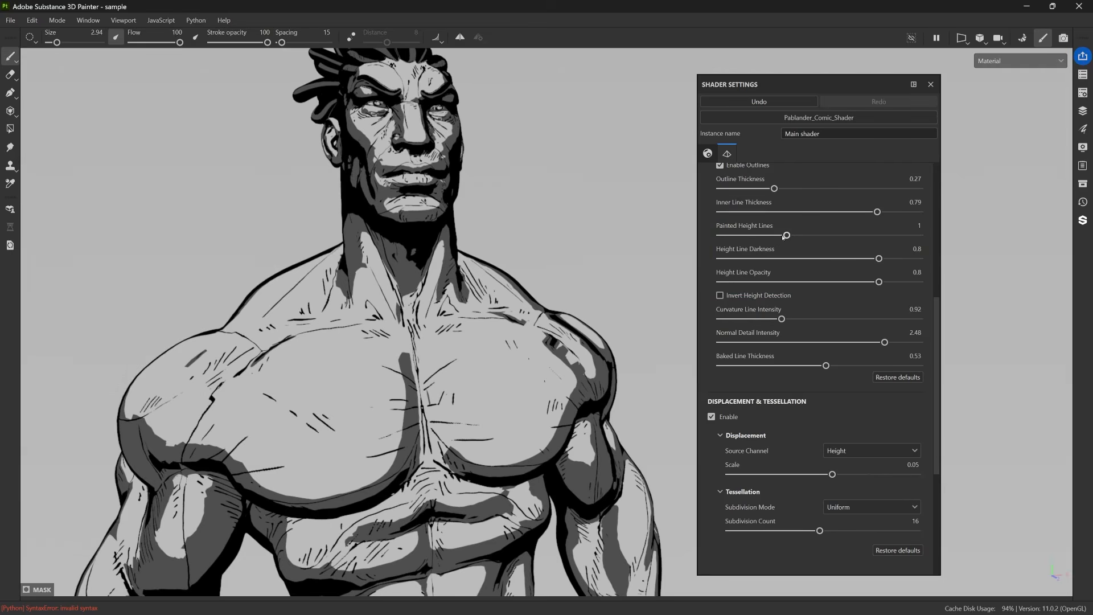
mouse_move(787, 235)
mouse_down()
mouse_move(918, 235)
mouse_move(798, 241)
mouse_move(849, 236)
mouse_up()
scroll(398, 293, up, 5)
mouse_move(463, 334)
alt+mouse_down()
mouse_move(551, 327)
mouse_move(577, 302)
mouse_move(488, 278)
mouse_move(427, 305)
mouse_move(430, 324)
mouse_move(501, 332)
alt+mouse_up()
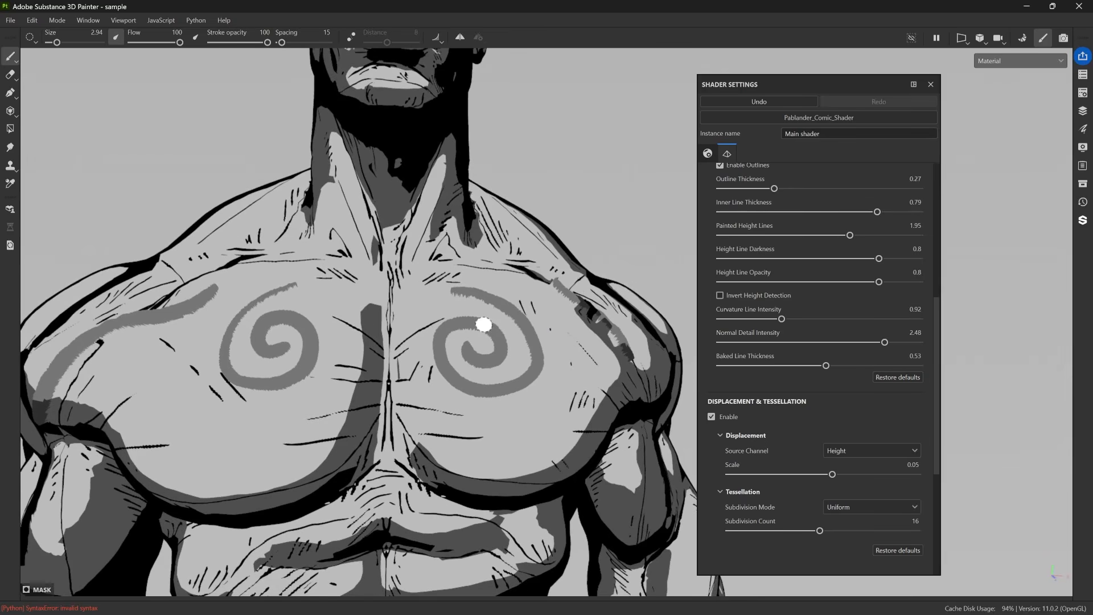
mouse_move(879, 258)
mouse_down()
mouse_move(613, 258)
mouse_move(979, 259)
mouse_up()
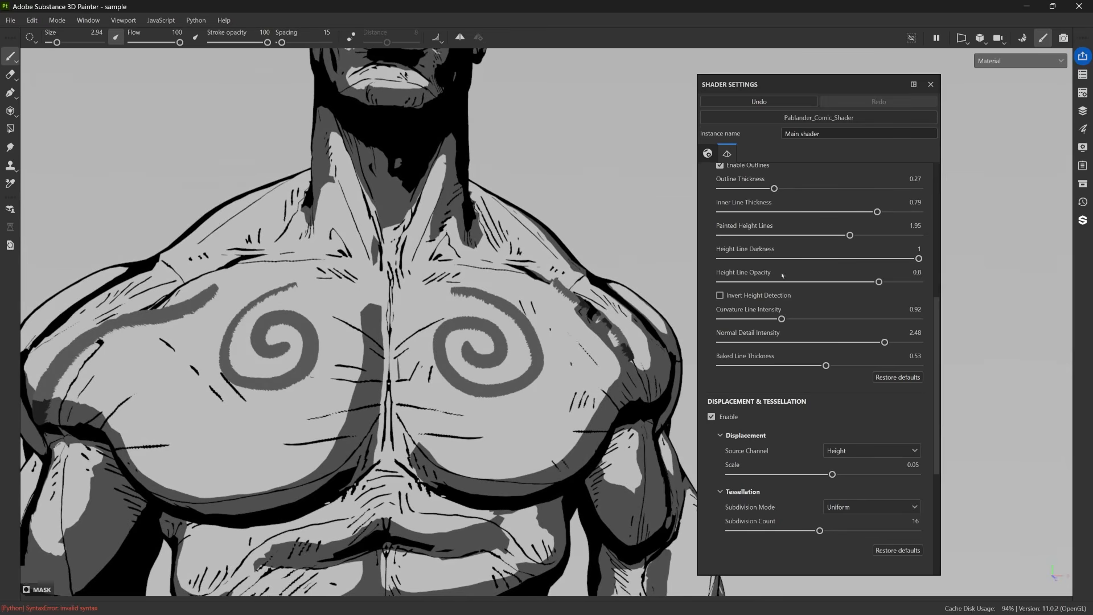
drag(842, 282, 979, 279)
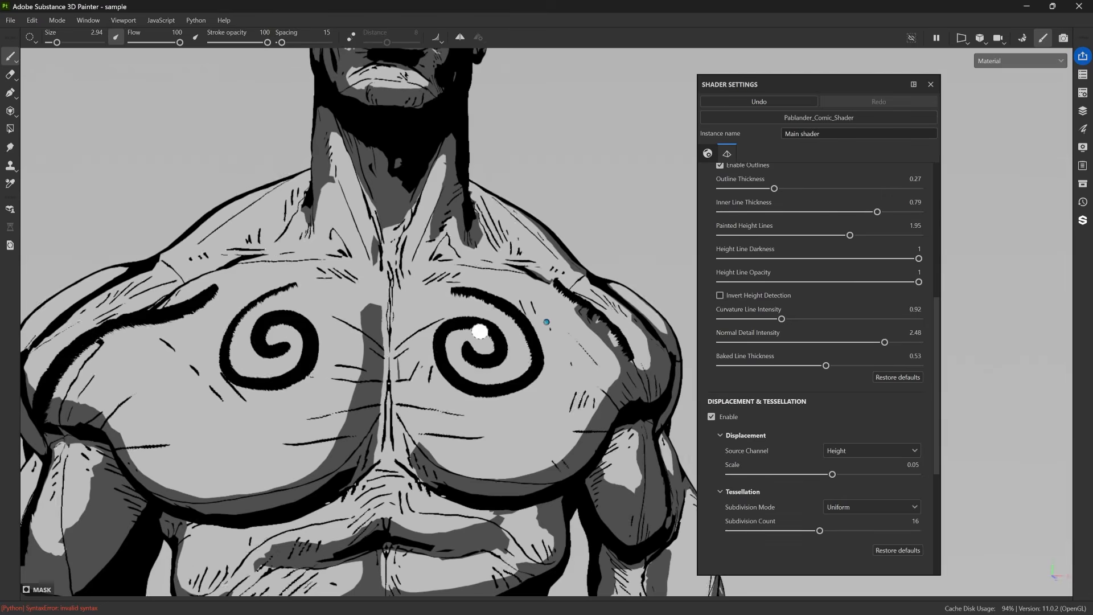
scroll(481, 330, down, 3)
alt+drag(550, 345, 552, 347)
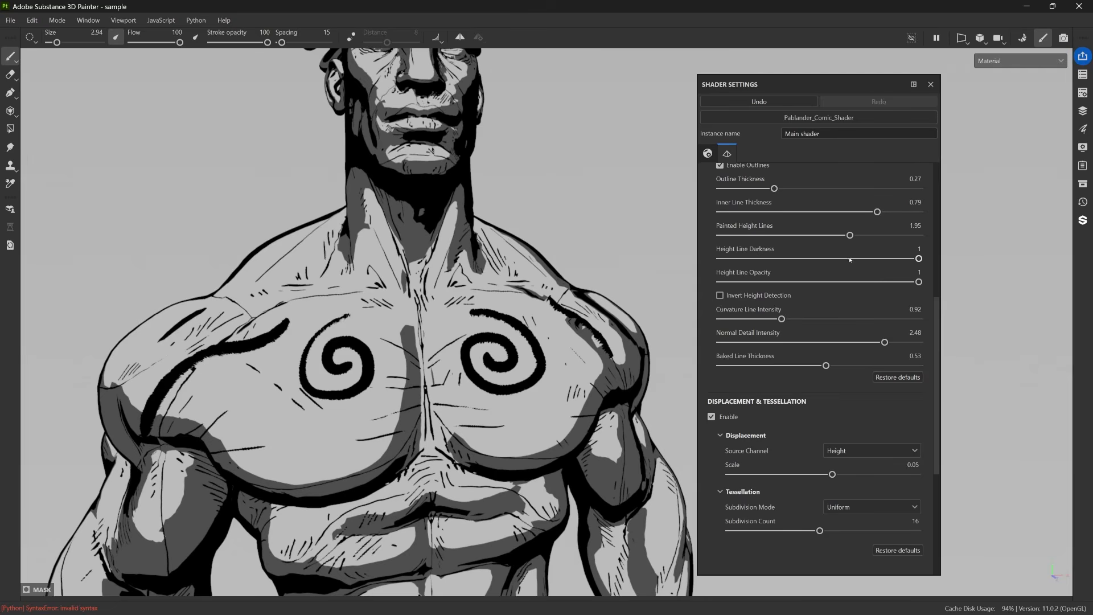
drag(906, 257, 928, 266)
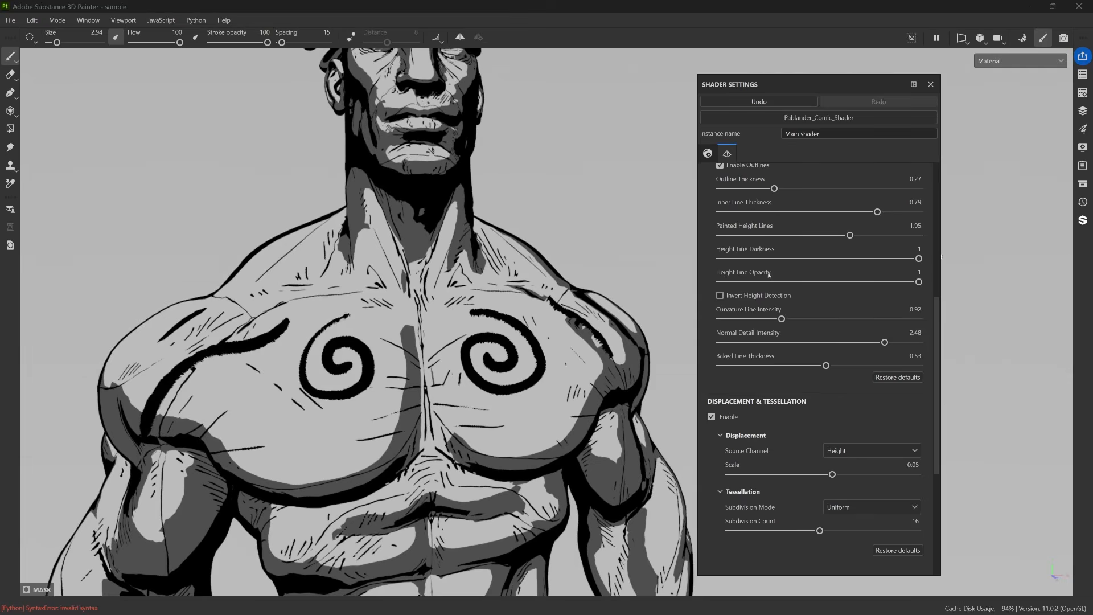
drag(817, 288, 923, 276)
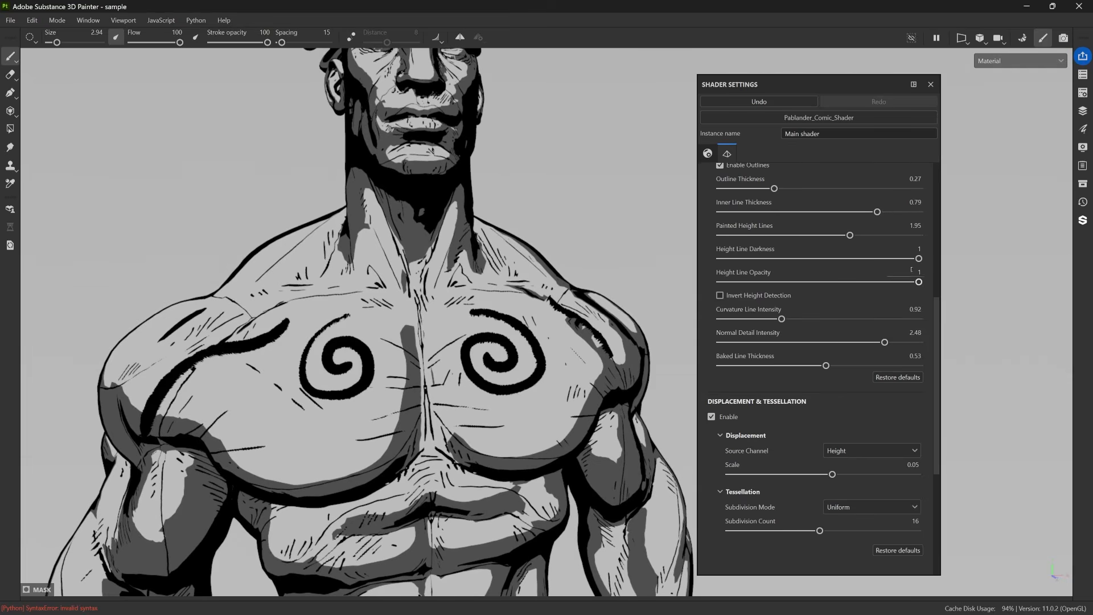
In Fill layer 2's mask paint, add several diagonal strokes on one pectoral and two curved strokes below the other's spiral, then close the layer stack.
alt+drag(385, 332, 868, 155)
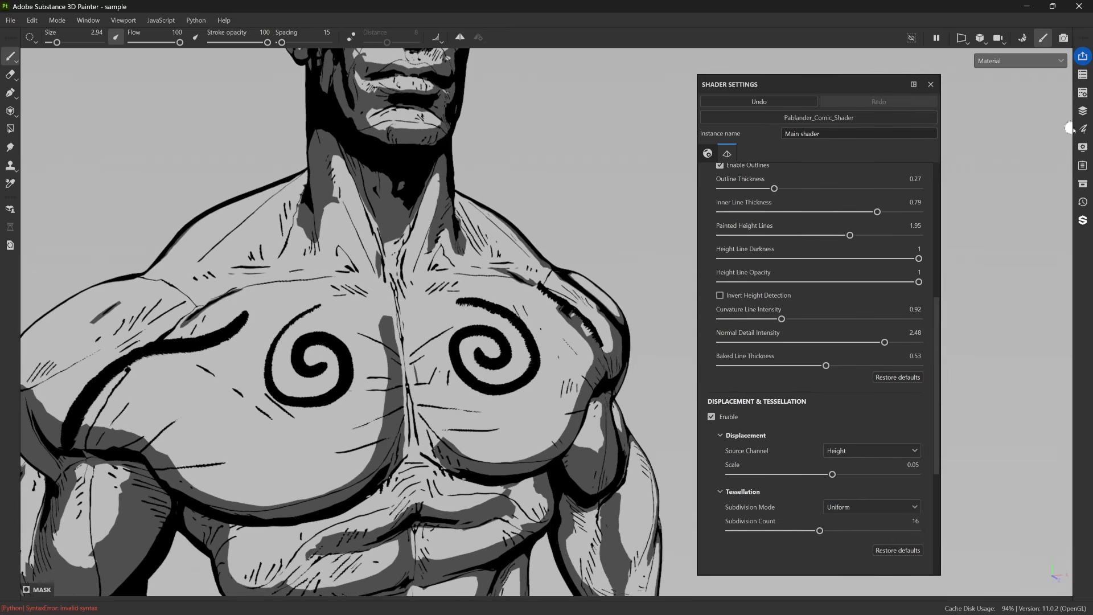
click(1084, 111)
click(903, 178)
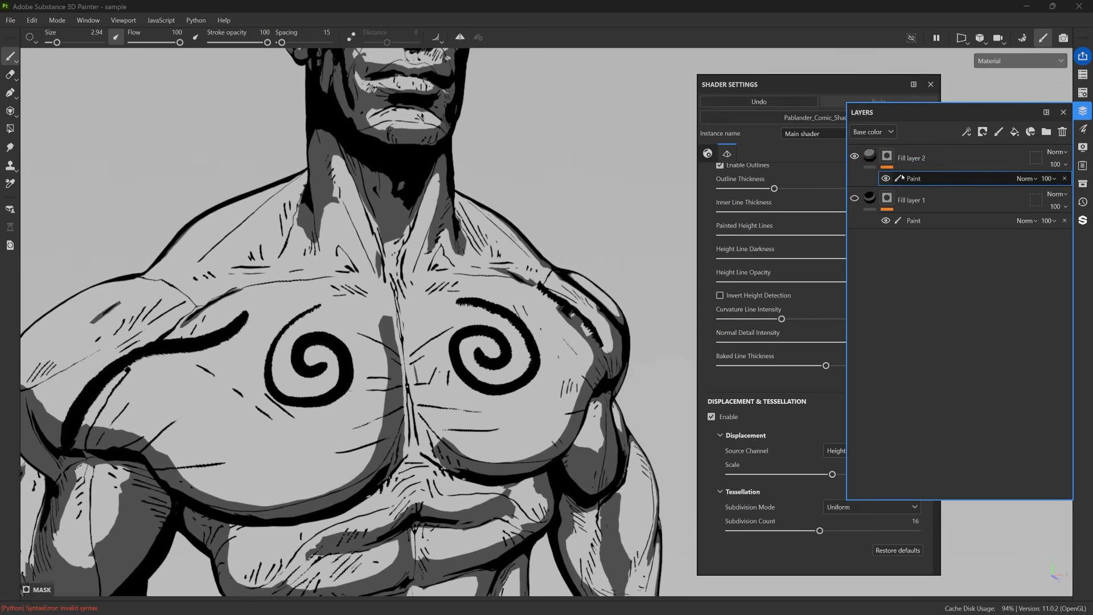
alt+drag(584, 319, 615, 289)
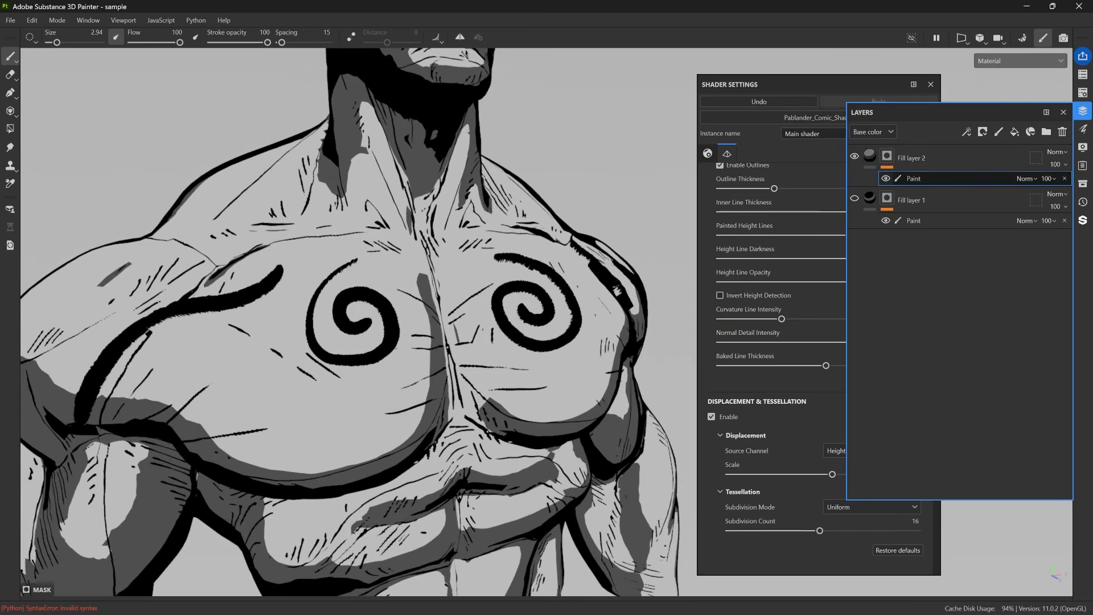
mouse_move(359, 394)
mouse_down()
mouse_move(308, 461)
mouse_move(295, 458)
mouse_up()
drag(304, 388, 283, 447)
drag(273, 351, 252, 435)
drag(239, 360, 230, 422)
mouse_move(507, 316)
alt+mouse_down()
mouse_move(485, 321)
mouse_move(562, 398)
mouse_move(598, 348)
alt+mouse_up()
drag(567, 402, 602, 396)
mouse_move(603, 376)
alt+mouse_down()
mouse_move(613, 360)
mouse_move(658, 387)
mouse_move(600, 378)
mouse_move(569, 343)
mouse_move(541, 336)
alt+mouse_up()
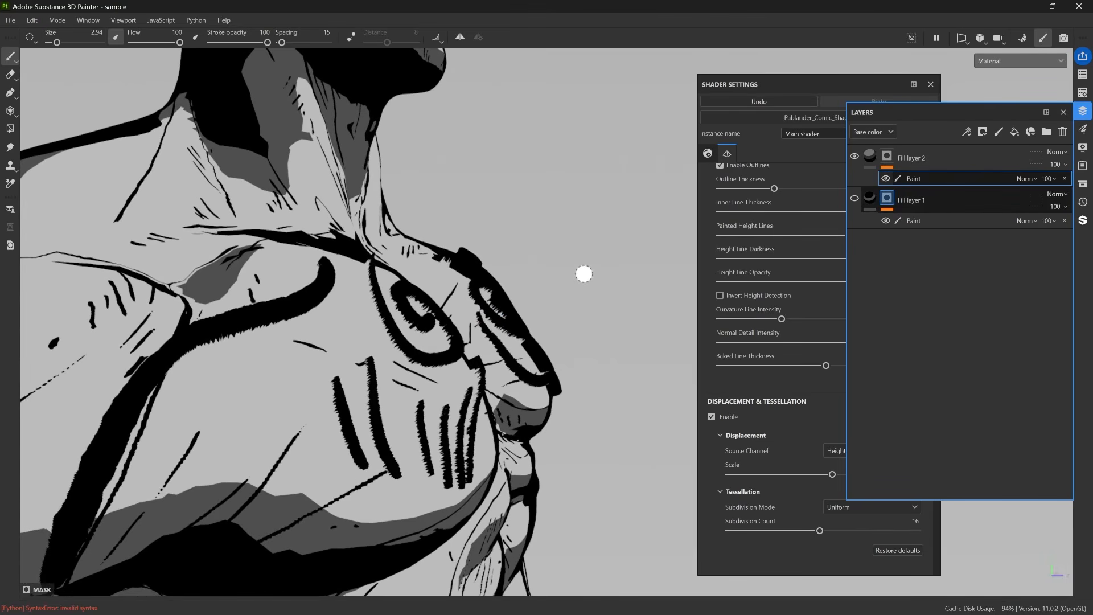
alt+drag(584, 274, 449, 287)
click(1063, 112)
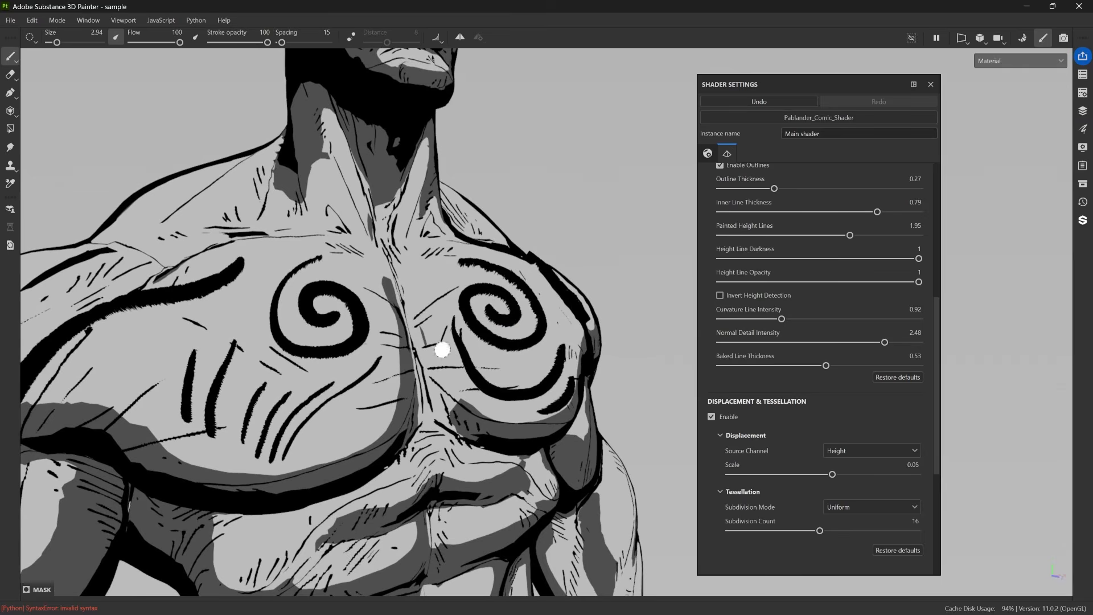
Compare the painted lines with Invert Height Detection on and off, and leave the option enabled.
mouse_move(545, 329)
alt+right_down()
mouse_move(686, 356)
mouse_move(661, 322)
mouse_move(470, 279)
mouse_move(522, 317)
mouse_move(558, 326)
alt+right_up()
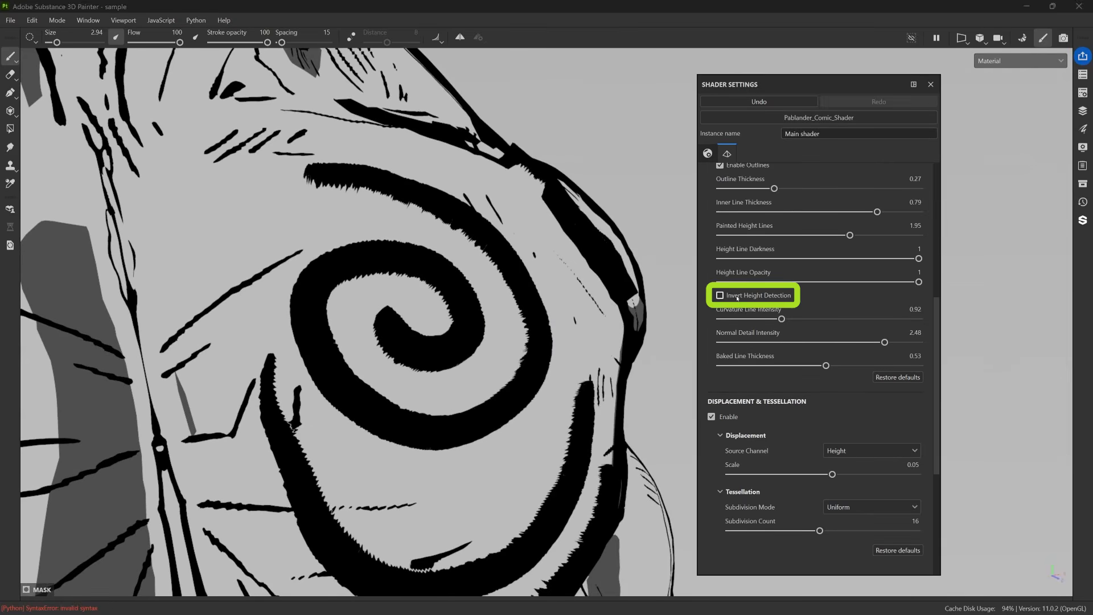
click(737, 297)
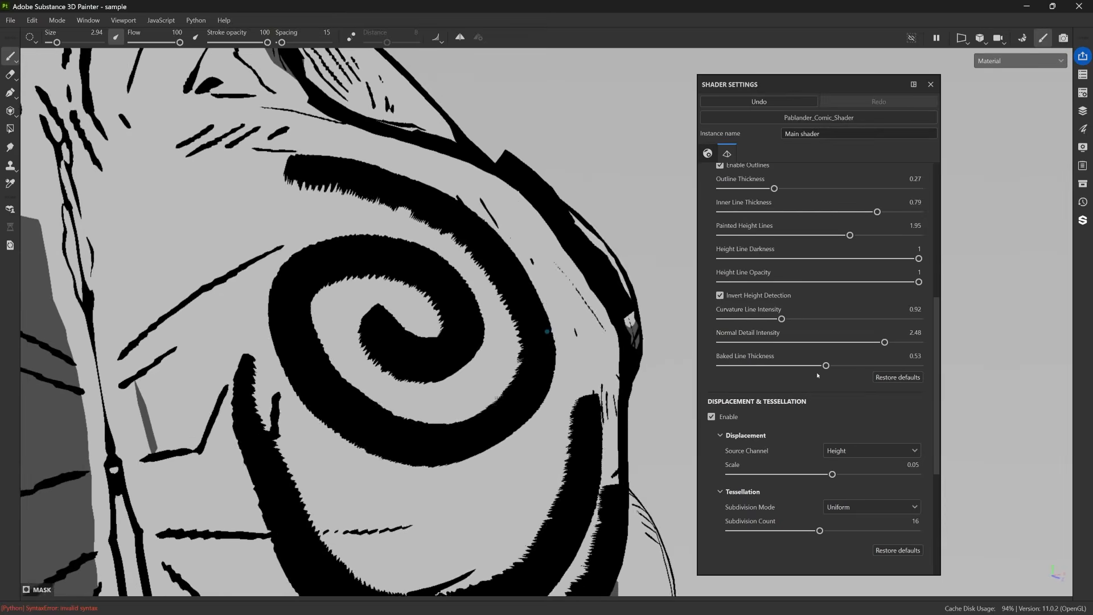
click(721, 296)
click(735, 298)
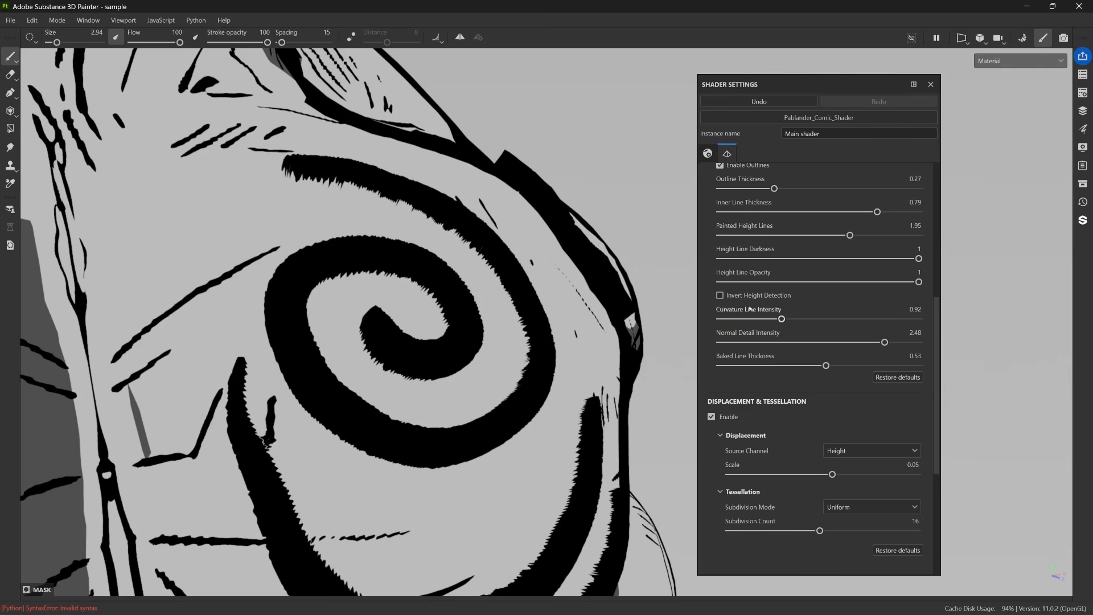
click(756, 297)
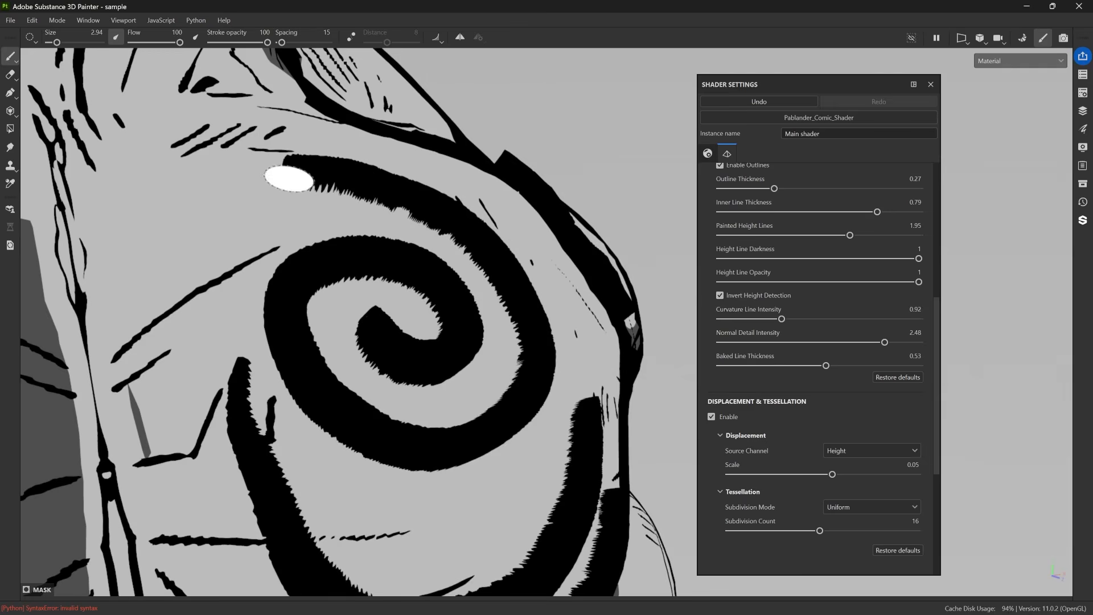
Raise the tessellation subdivision count to 26.42 and lower Painted Height Lines to 0.78.
drag(820, 531, 883, 537)
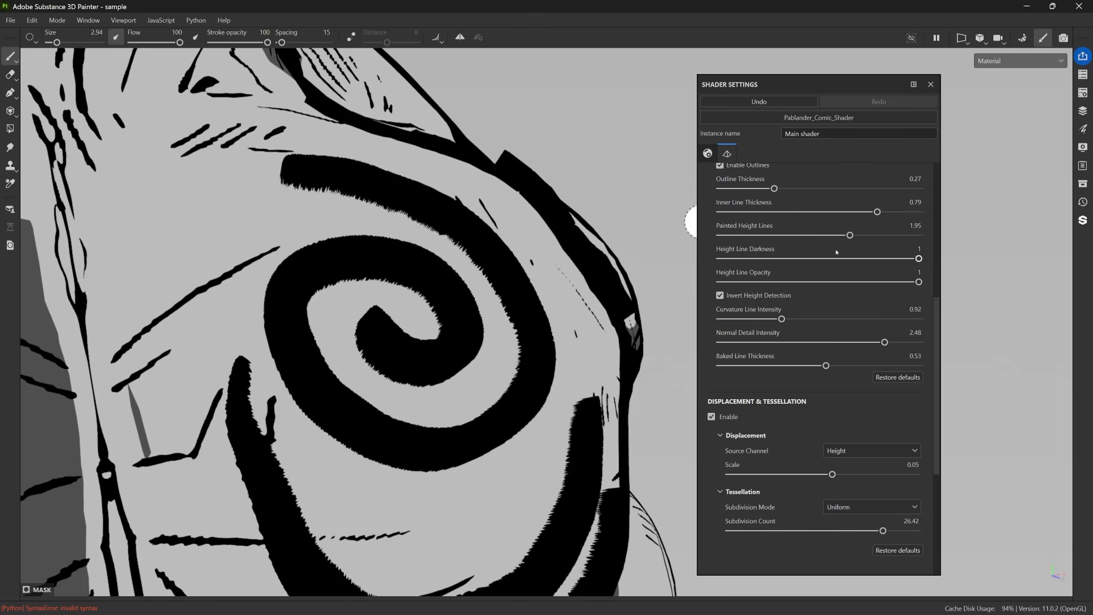
mouse_move(850, 235)
mouse_down()
mouse_move(753, 235)
mouse_move(809, 236)
mouse_move(773, 236)
mouse_up()
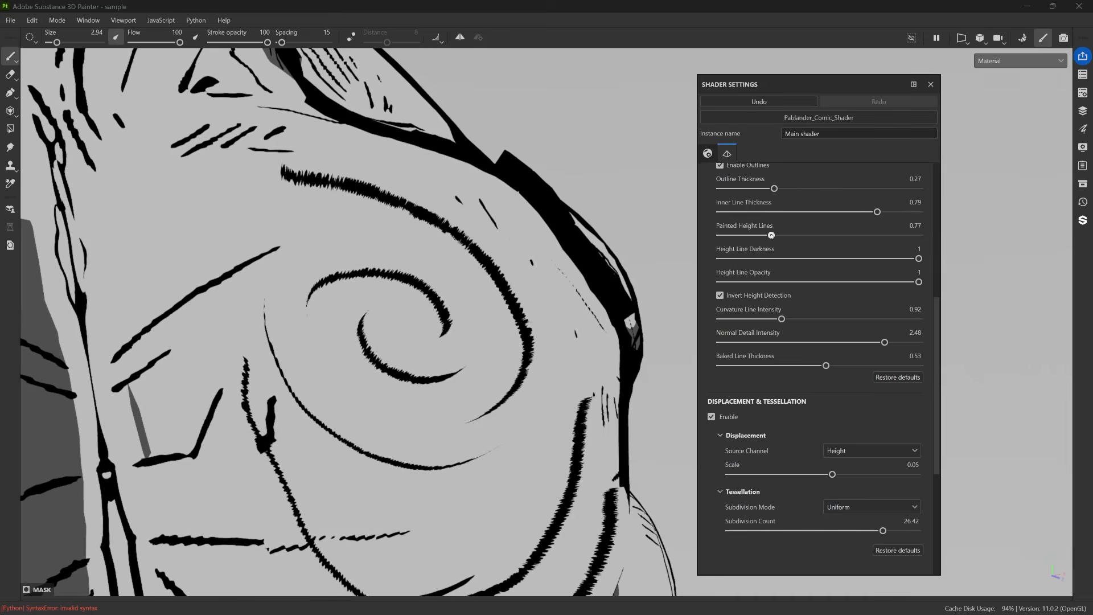
mouse_move(453, 259)
alt+mouse_down()
mouse_move(480, 344)
mouse_move(461, 433)
mouse_move(473, 422)
mouse_move(472, 332)
mouse_move(488, 317)
mouse_move(459, 244)
mouse_move(498, 246)
mouse_move(461, 277)
mouse_move(434, 220)
mouse_move(427, 268)
mouse_move(483, 290)
alt+mouse_up()
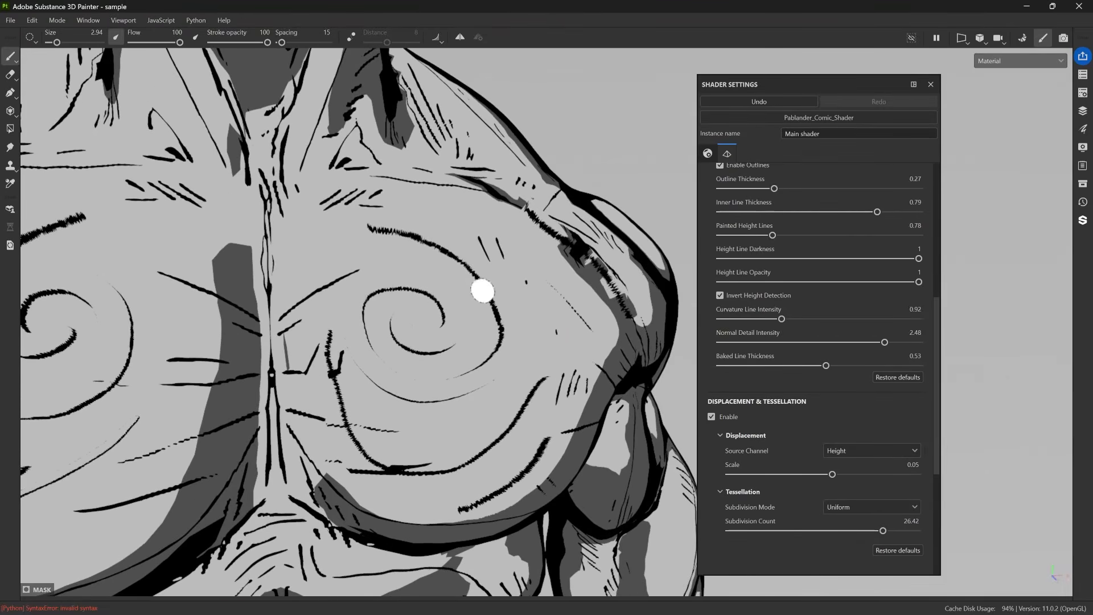
mouse_move(391, 236)
alt+mouse_down()
mouse_move(490, 244)
mouse_move(490, 354)
mouse_move(461, 350)
mouse_move(456, 393)
mouse_move(415, 220)
mouse_move(485, 289)
mouse_move(496, 281)
alt+mouse_up()
alt+right_drag(495, 280, 515, 279)
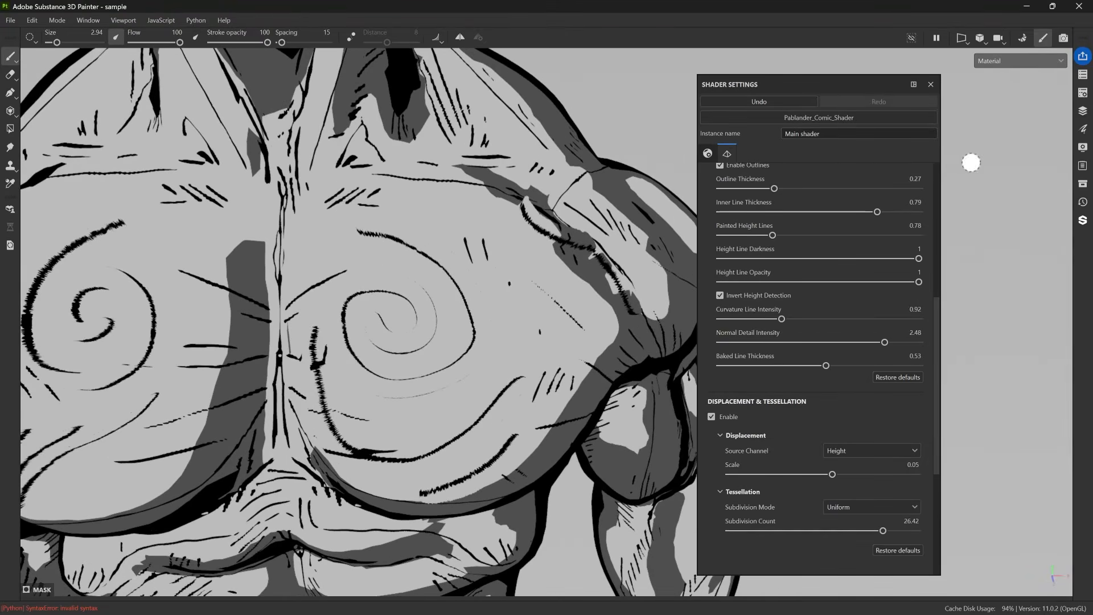
Display Fill layer 2's mask on the model and return to the material view with the layer's fill selected.
click(1081, 111)
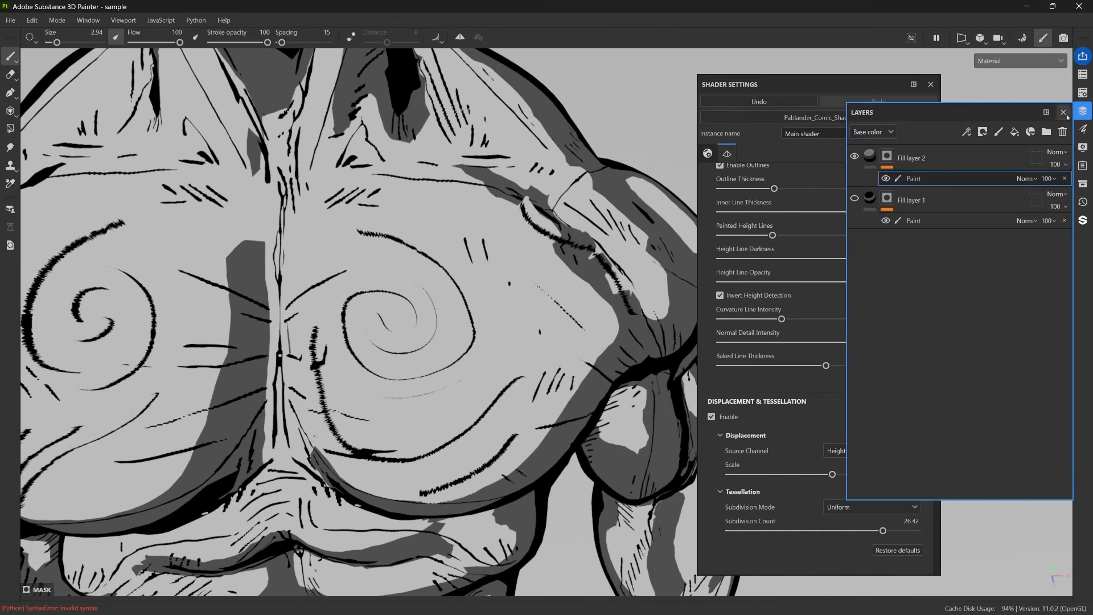
alt+click(889, 156)
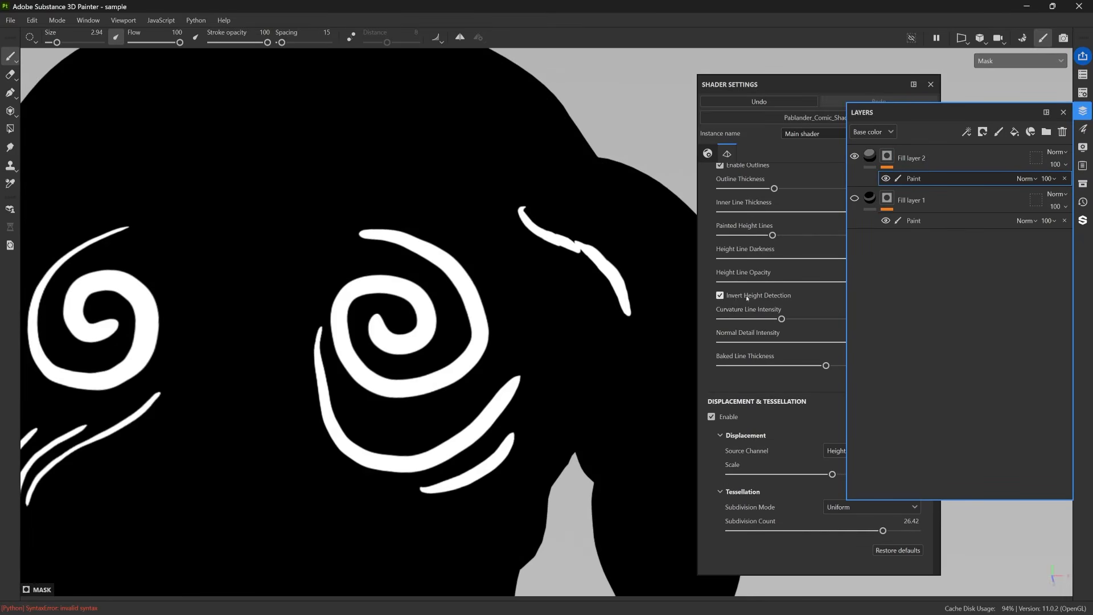
click(870, 155)
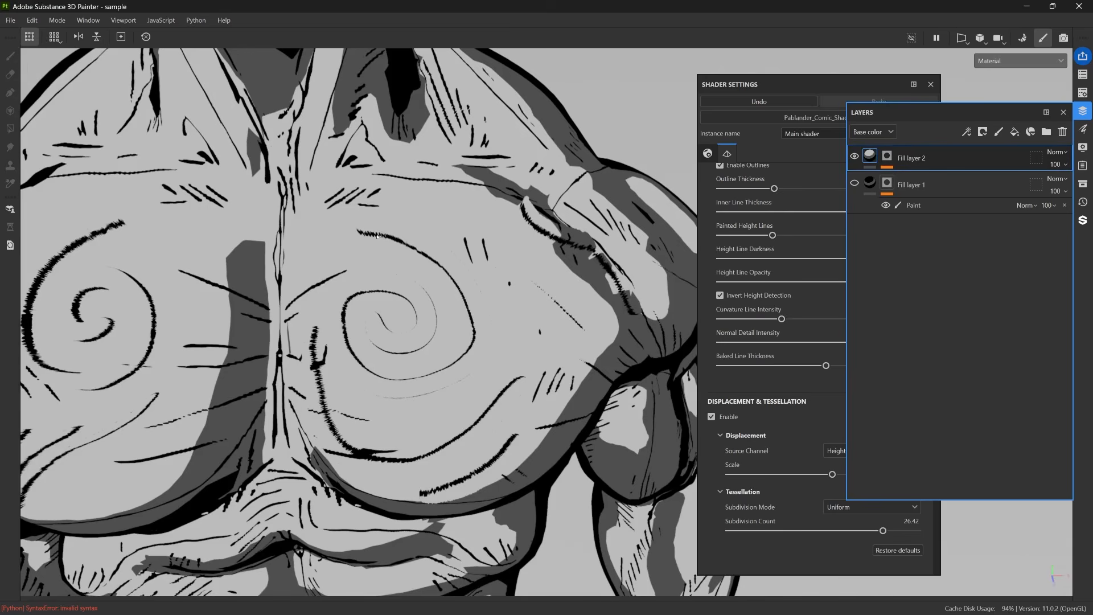
Open Fill layer 2's fill properties and set its uniform height value to -0.4953.
alt+drag(406, 255, 328, 339)
drag(772, 235, 771, 235)
alt+drag(433, 274, 484, 364)
click(970, 256)
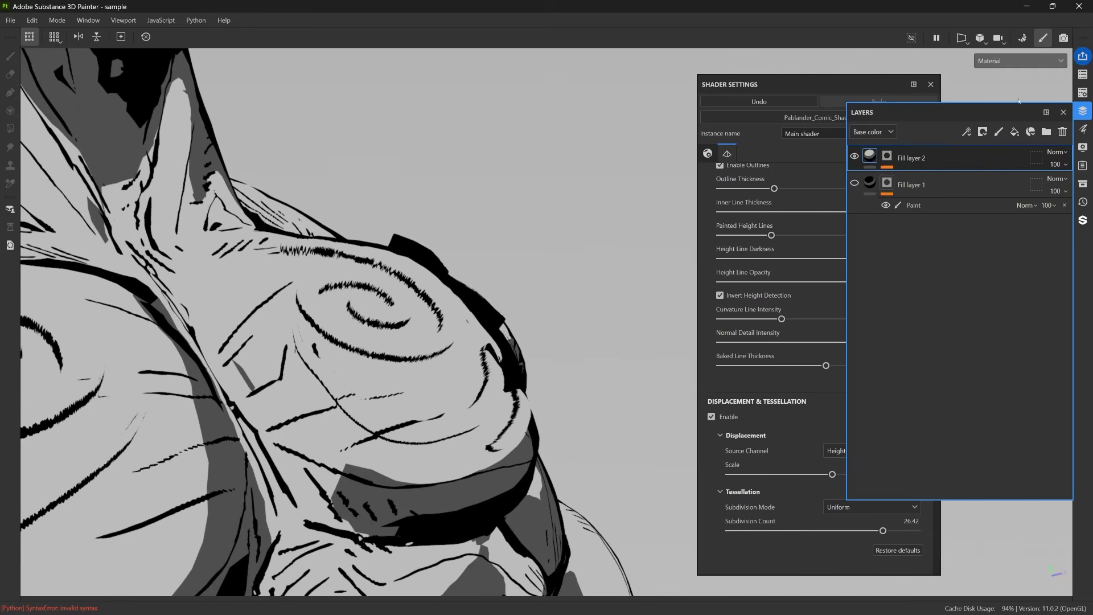
click(1082, 131)
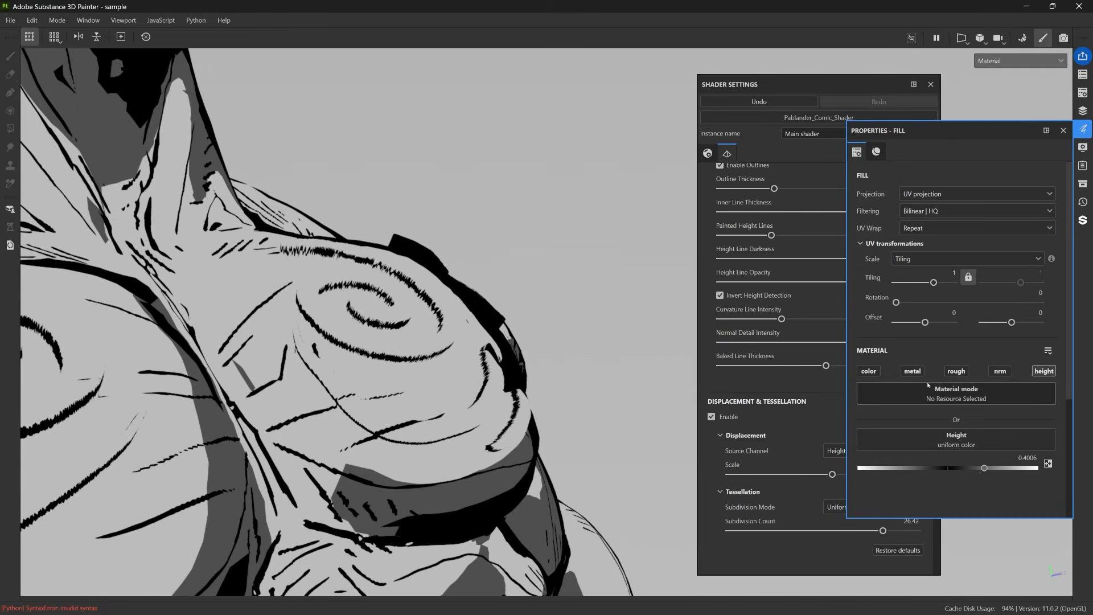
drag(984, 470, 903, 468)
Adjust Painted Height Lines to 0.81 for the inverted height strokes on the torso.
drag(771, 235, 808, 235)
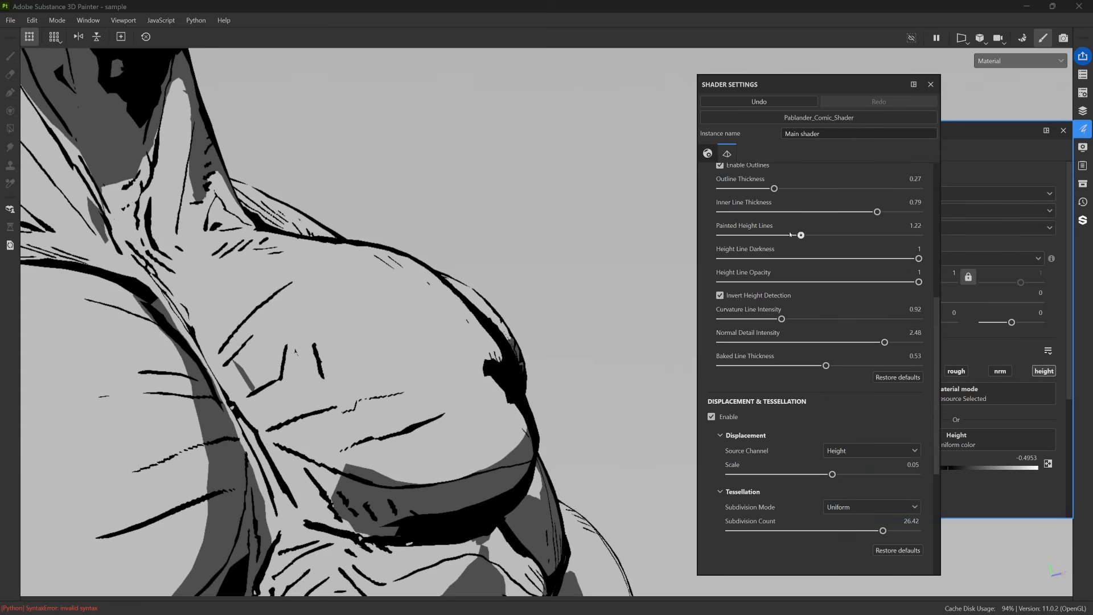
drag(809, 234, 774, 235)
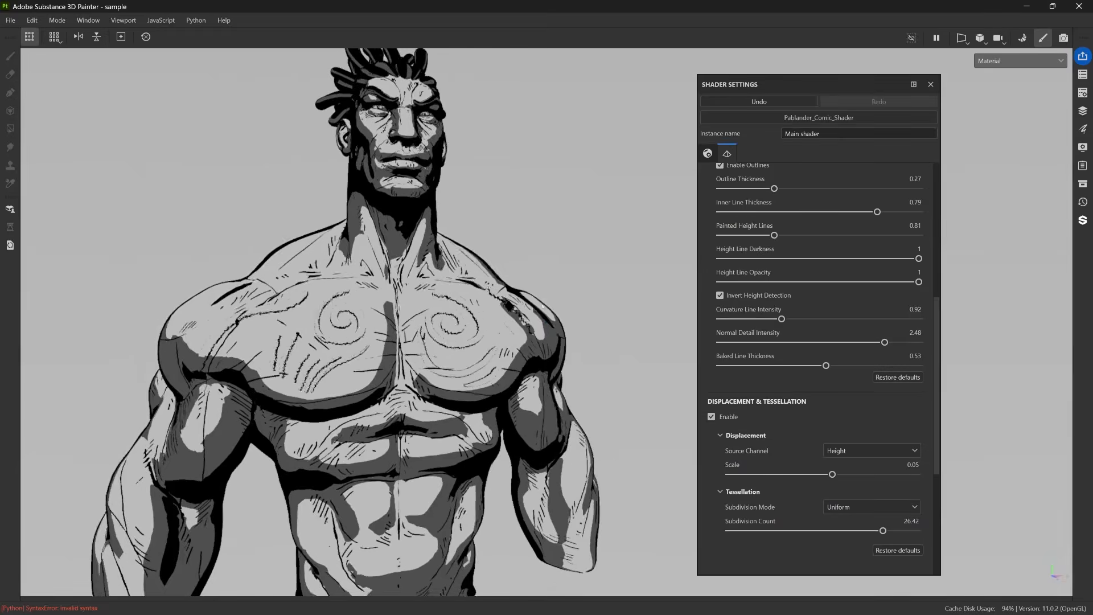
scroll(793, 275, up, 5)
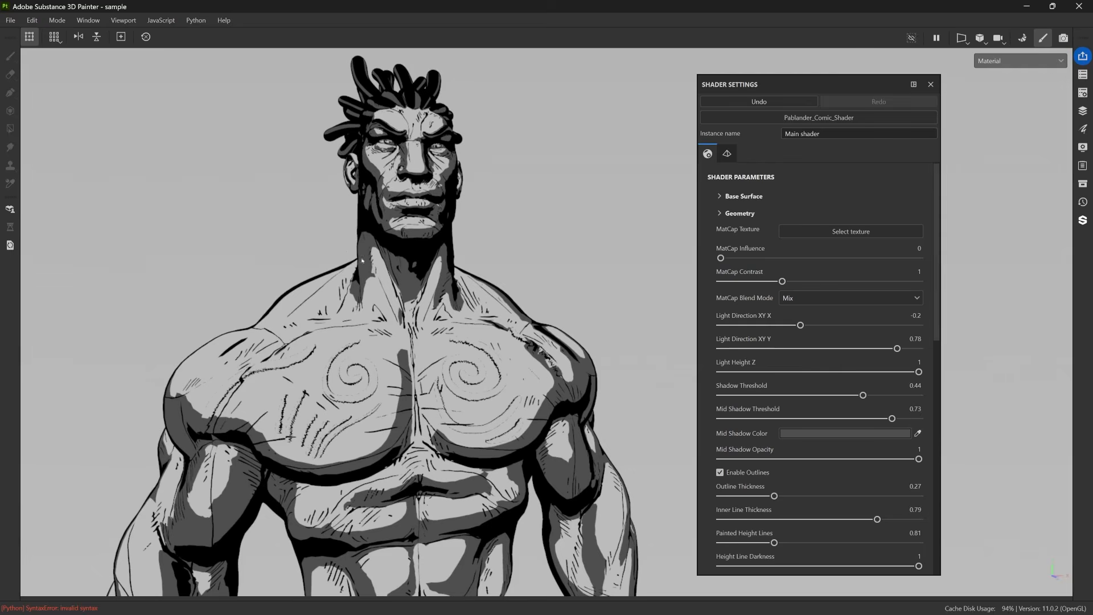
alt+drag(542, 334, 437, 302)
scroll(436, 302, up, 3)
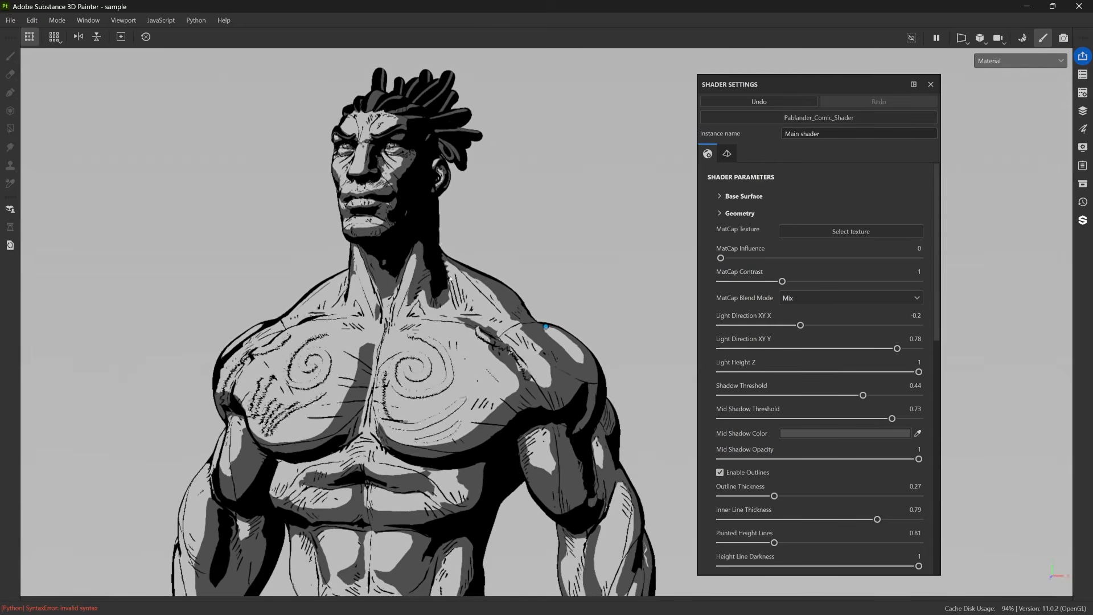